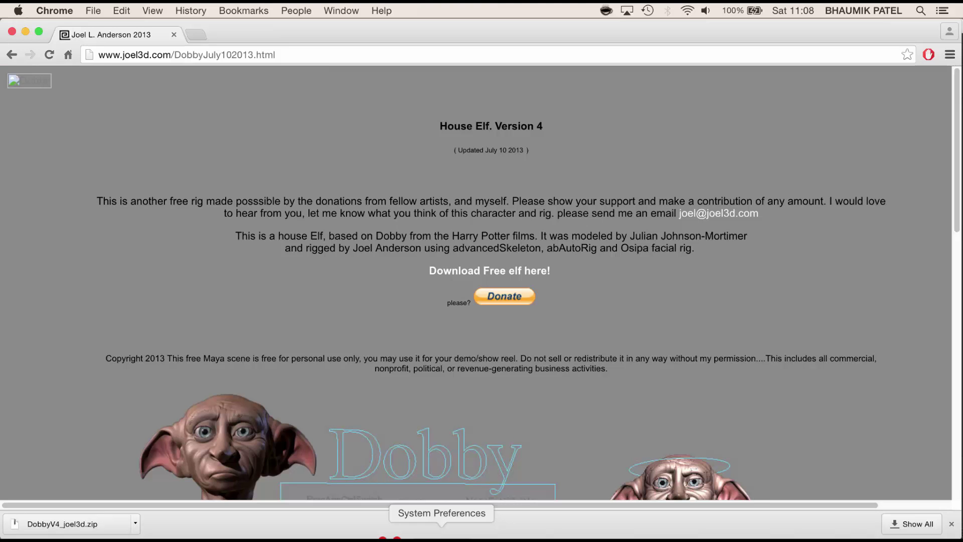
# Step: Examine the House Elf Version 4 rig page, including its description, usage terms and preview images of the character and its controls
pyautogui.scroll(-3, 637, 371)
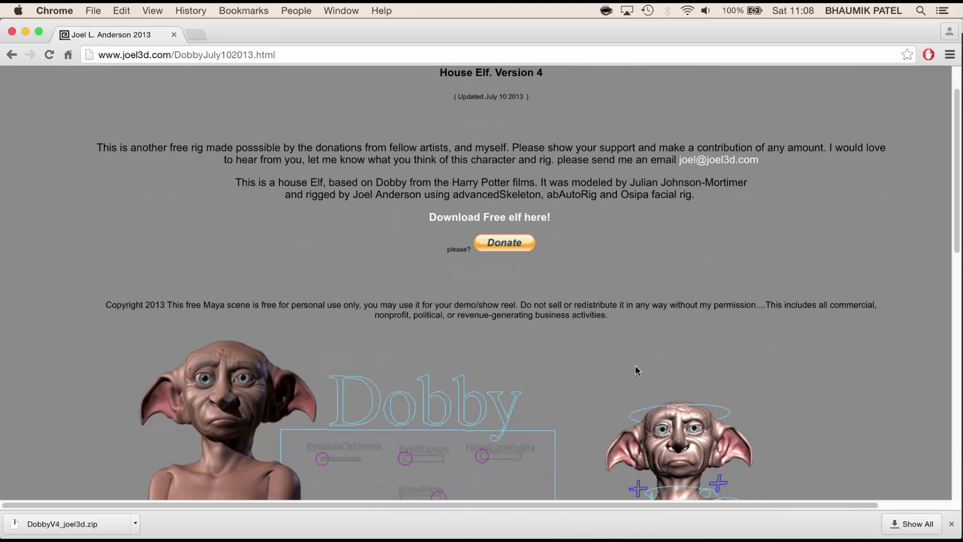
pyautogui.scroll(-5, 637, 371)
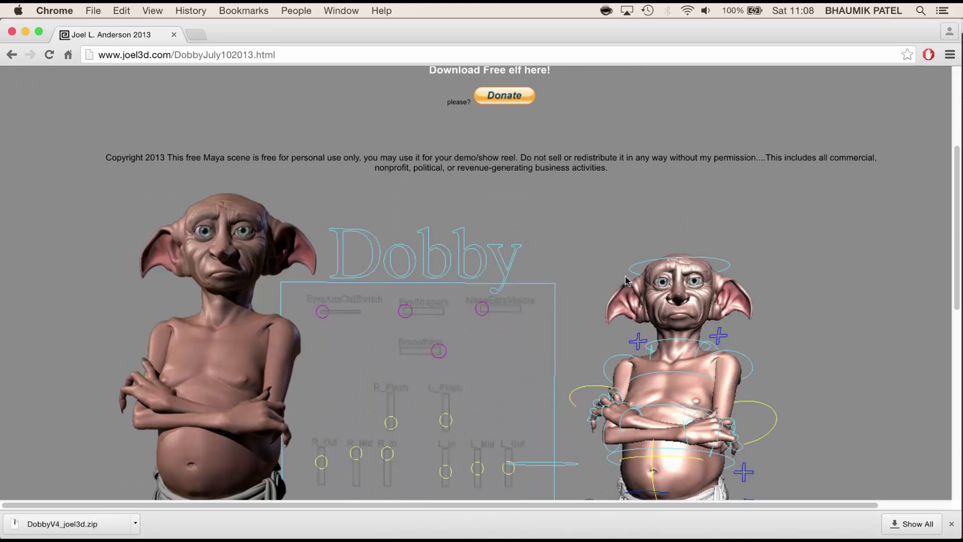
pyautogui.scroll(-2, 626, 271)
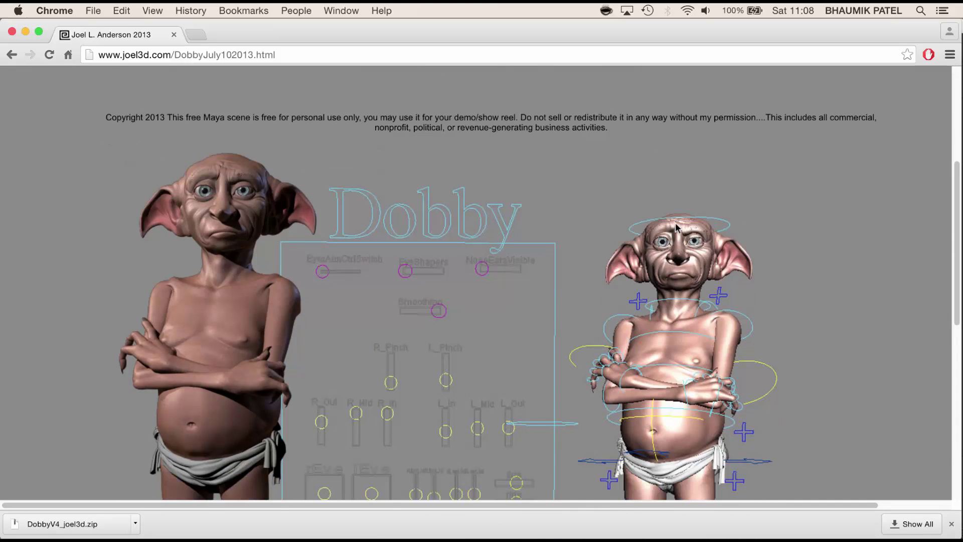
pyautogui.scroll(8, 207, 82)
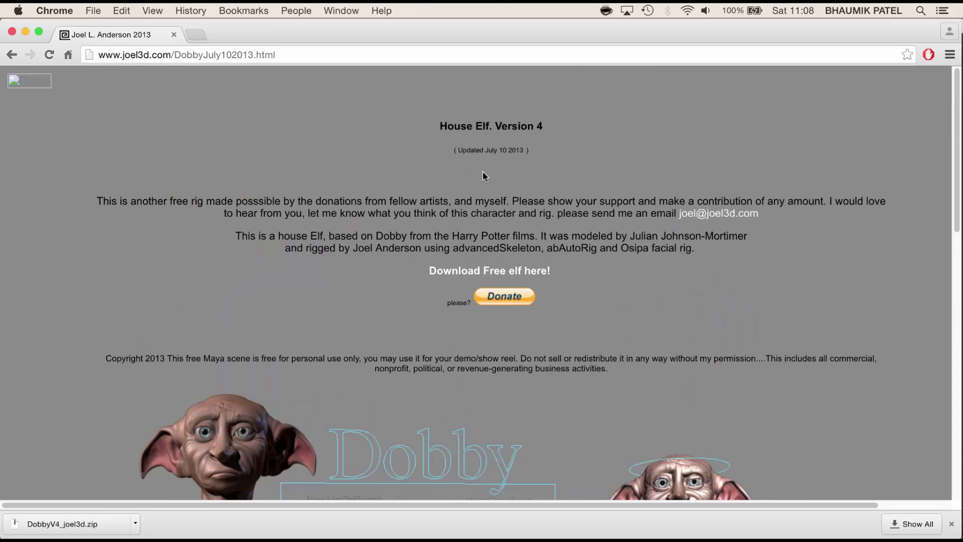
pyautogui.scroll(-1, 404, 191)
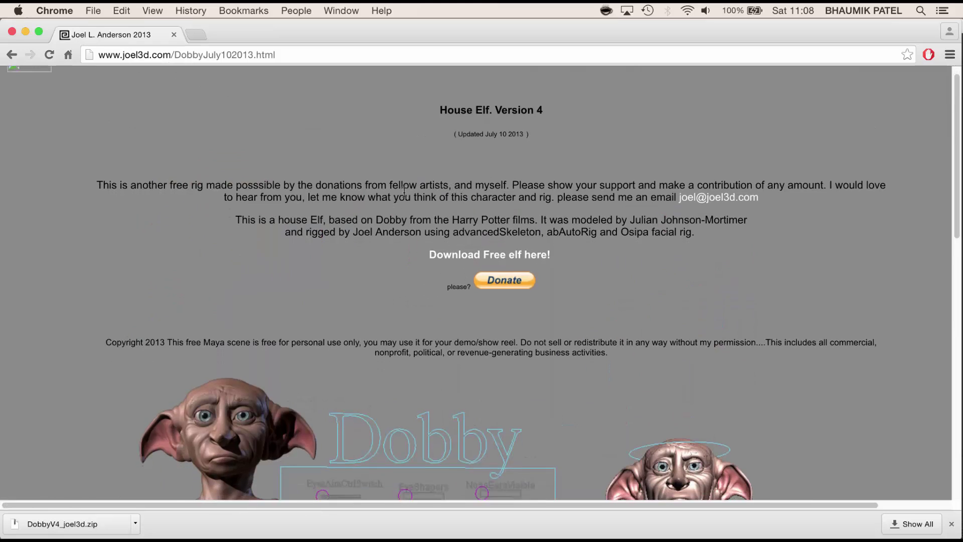
pyautogui.scroll(-3, 404, 191)
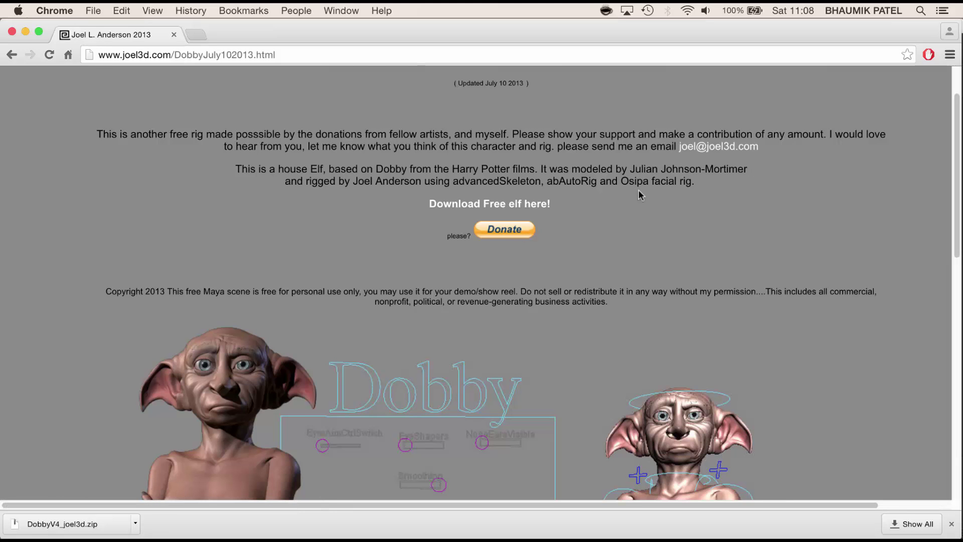
pyautogui.scroll(-15, 645, 191)
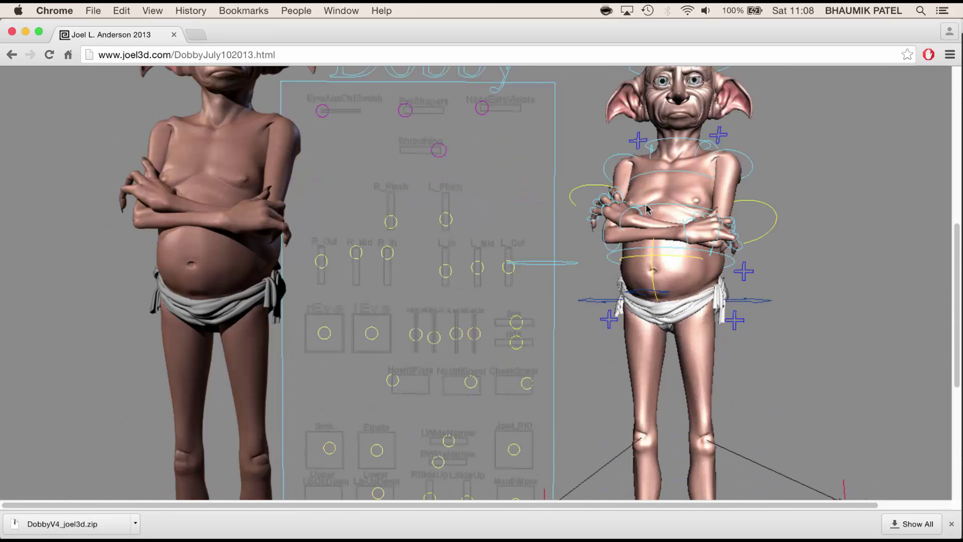
pyautogui.scroll(4, 646, 206)
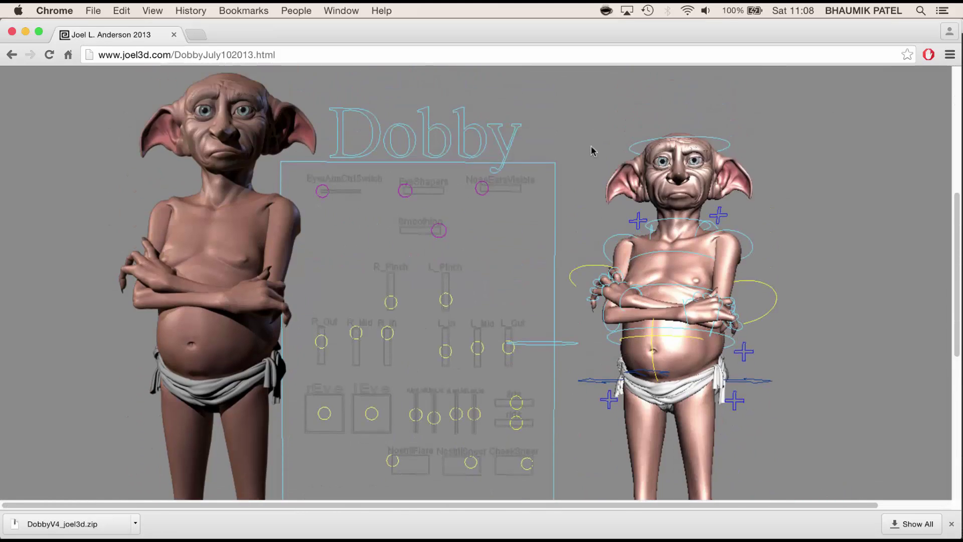
pyautogui.scroll(12, 594, 152)
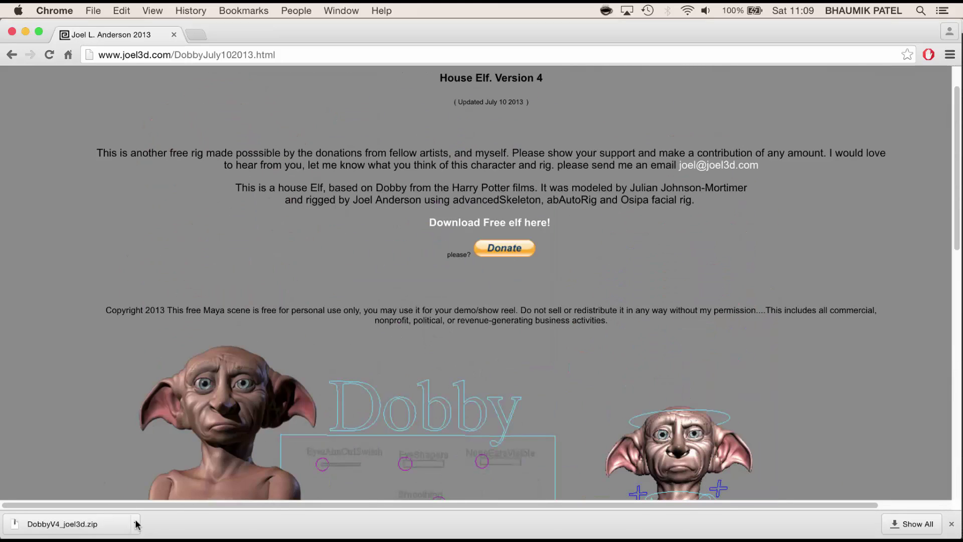
# Step: Locate the downloaded DobbyV4_joel3d.zip in Finder, extract it, and open the rig folder inside DobbyFreeV4_joel3d
pyautogui.click(122, 533)
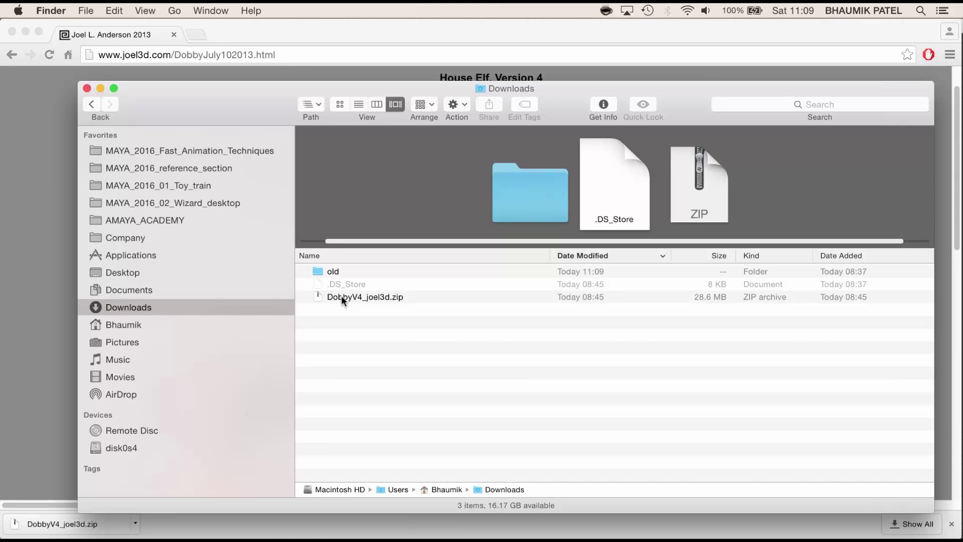
pyautogui.doubleClick(354, 295)
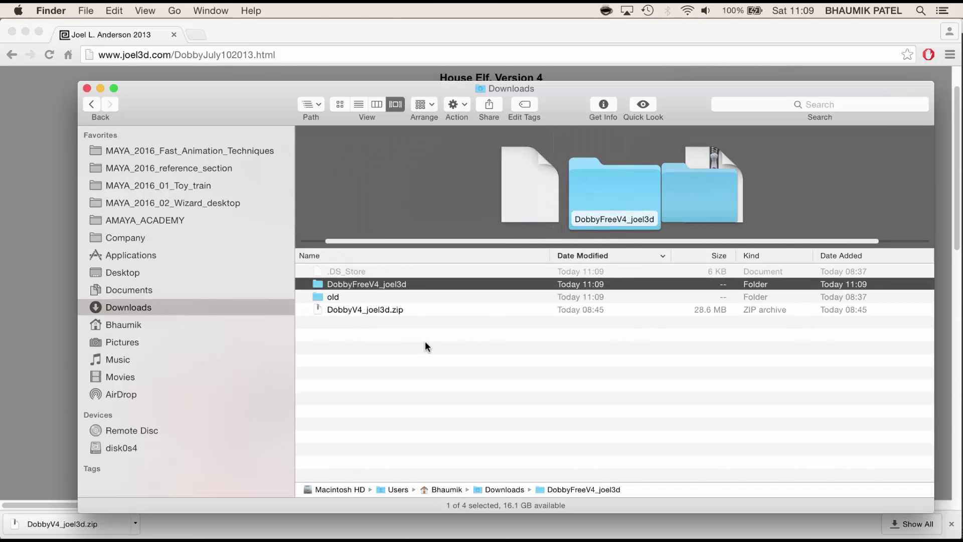
pyautogui.doubleClick(367, 285)
pyautogui.doubleClick(360, 272)
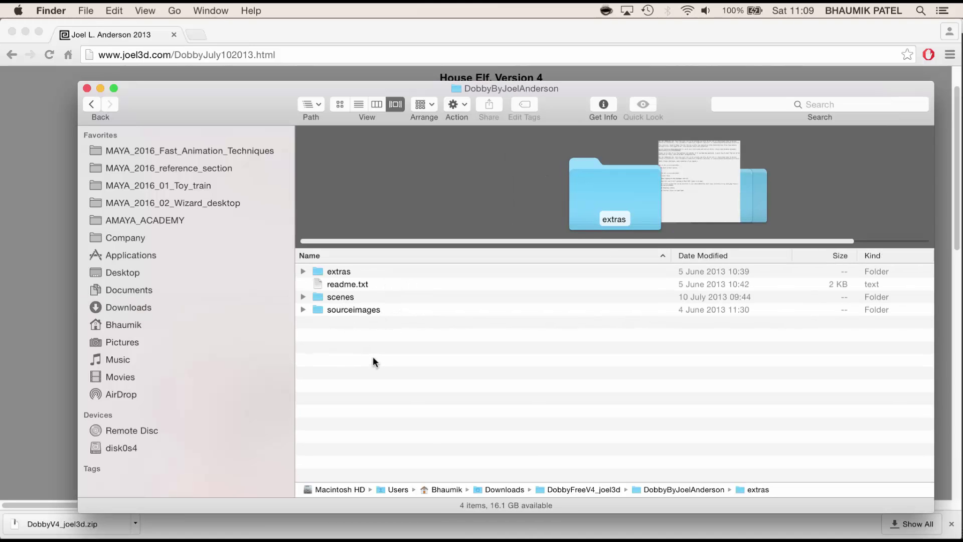
# Step: Copy the extras, scenes and sourceimages folders together with readme.txt from the extracted rig folder
pyautogui.moveTo(368, 355); pyautogui.dragTo(337, 275)
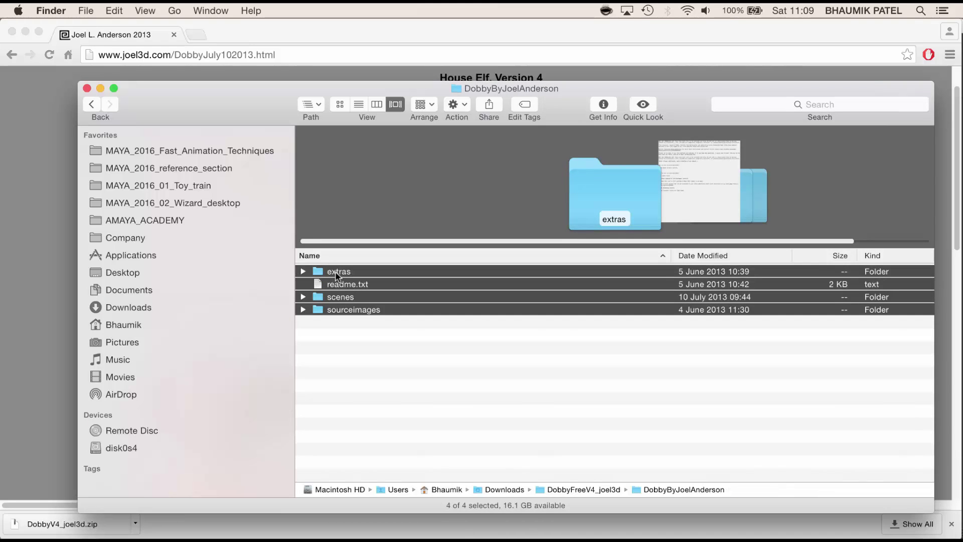
pyautogui.rightClick(336, 276)
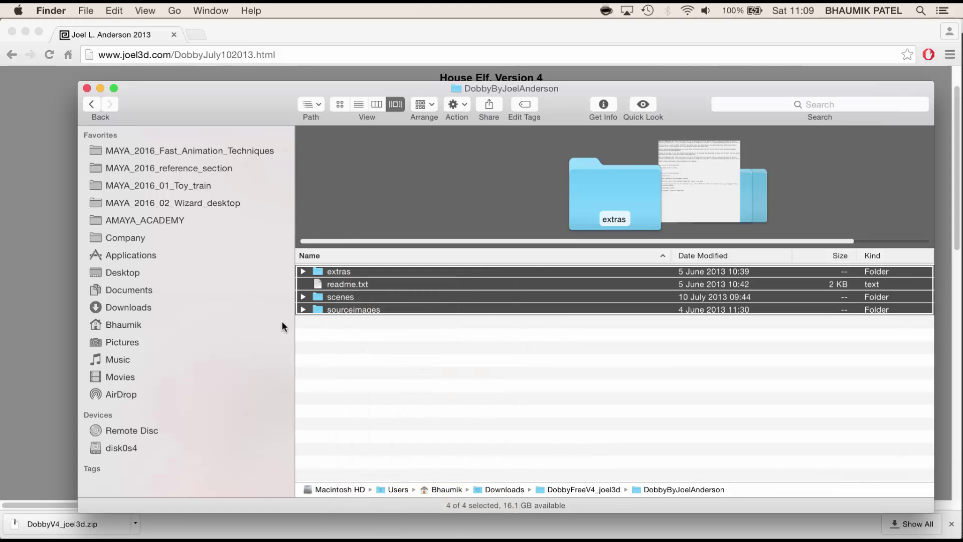
pyautogui.click(415, 463)
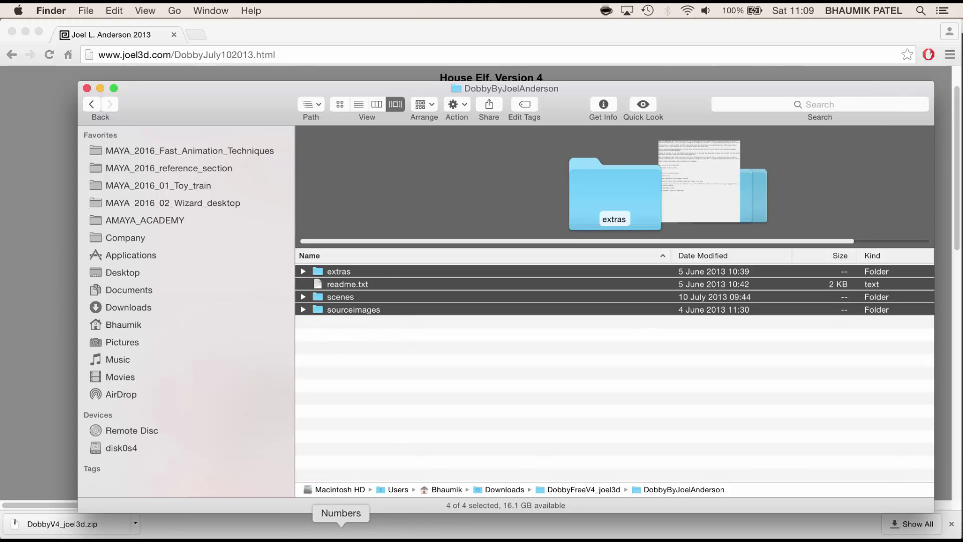
# Step: Switch to Maya and create a new project named dobby2 on the Desktop with the default folder locations
pyautogui.click(253, 526)
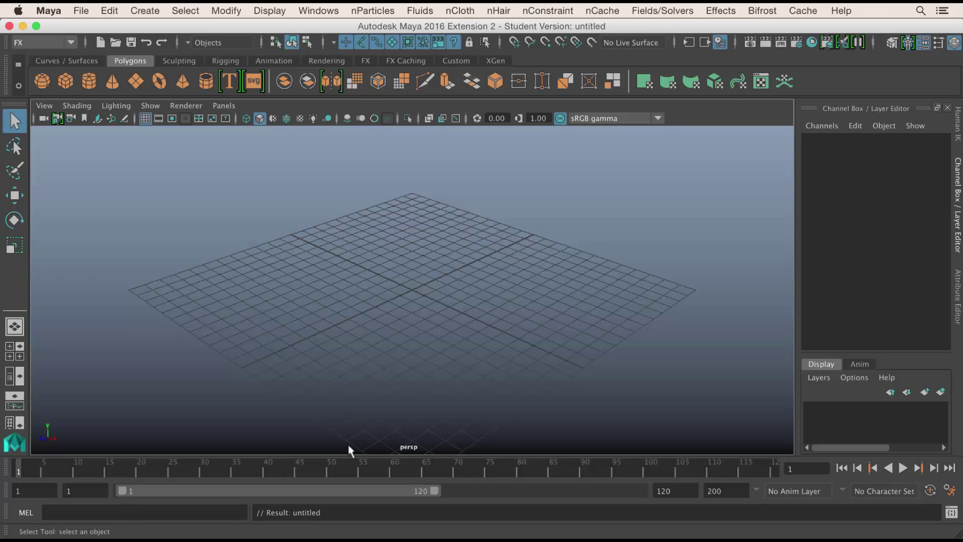
pyautogui.click(80, 10)
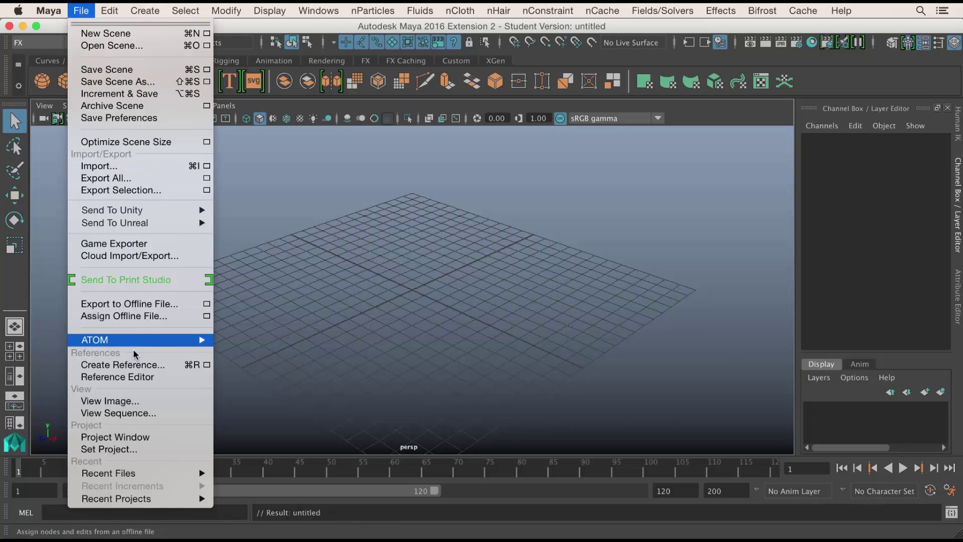
pyautogui.click(134, 436)
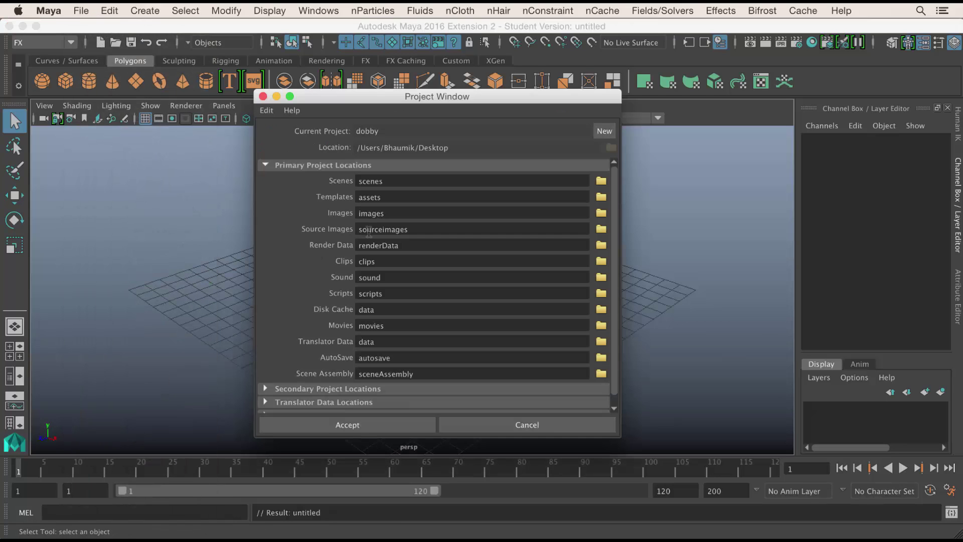
pyautogui.click(604, 132)
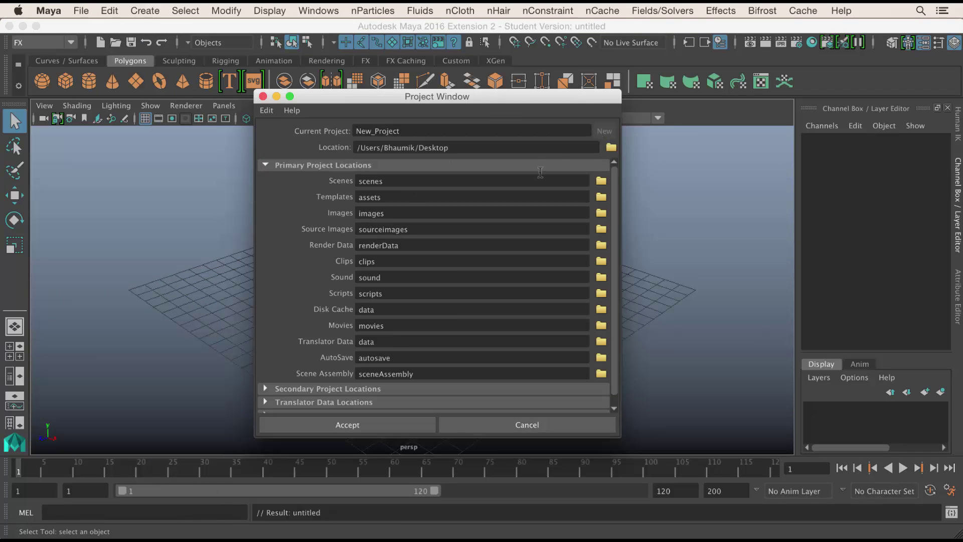
pyautogui.doubleClick(405, 129)
pyautogui.write('dobby')
pyautogui.click(391, 427)
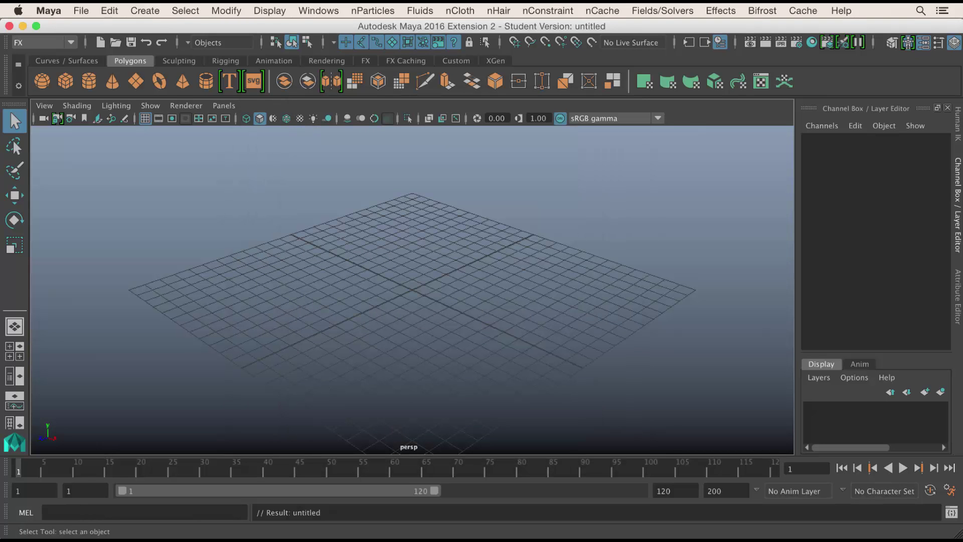
# Step: Switch to Finder and paste the copied rig files into the Desktop's dobby2 folder, merging all folders that already exist
pyautogui.click(111, 530)
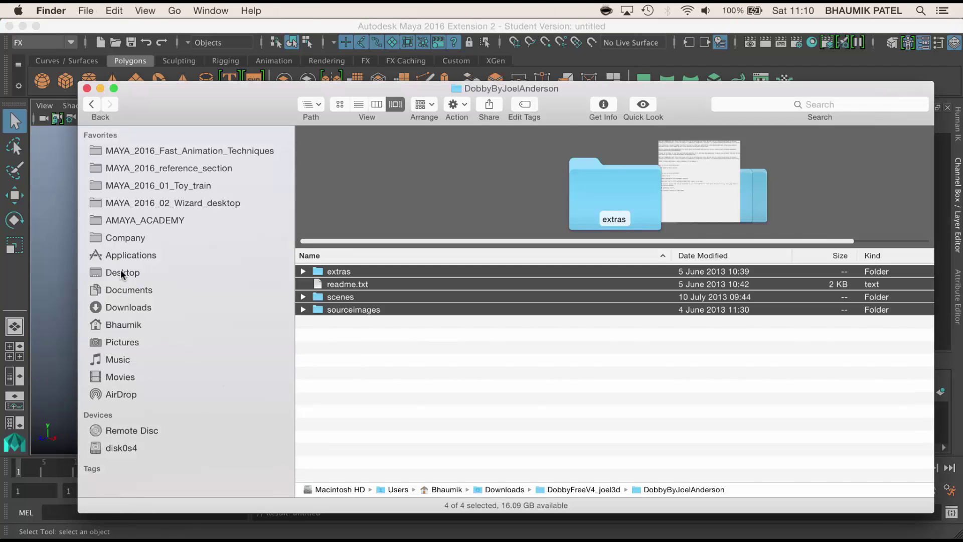
pyautogui.click(123, 273)
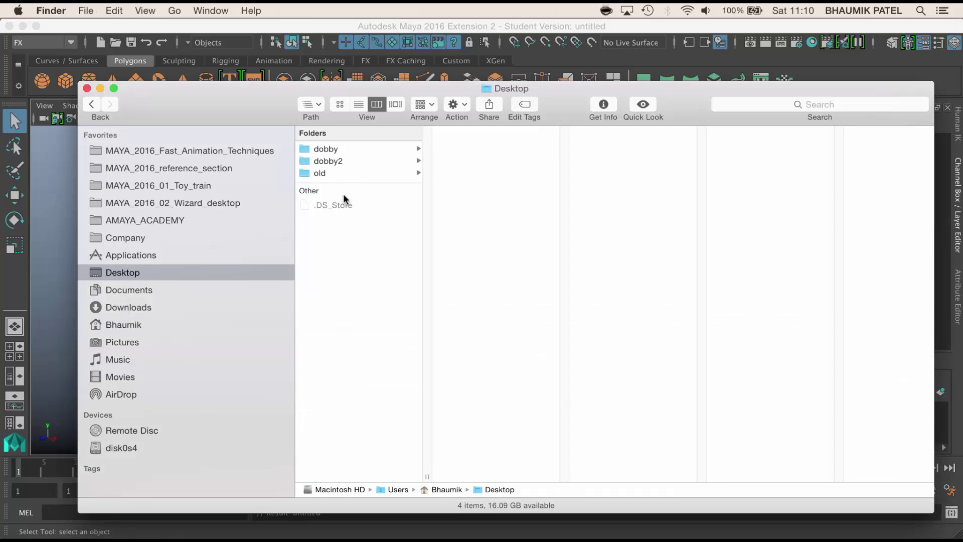
pyautogui.click(343, 161)
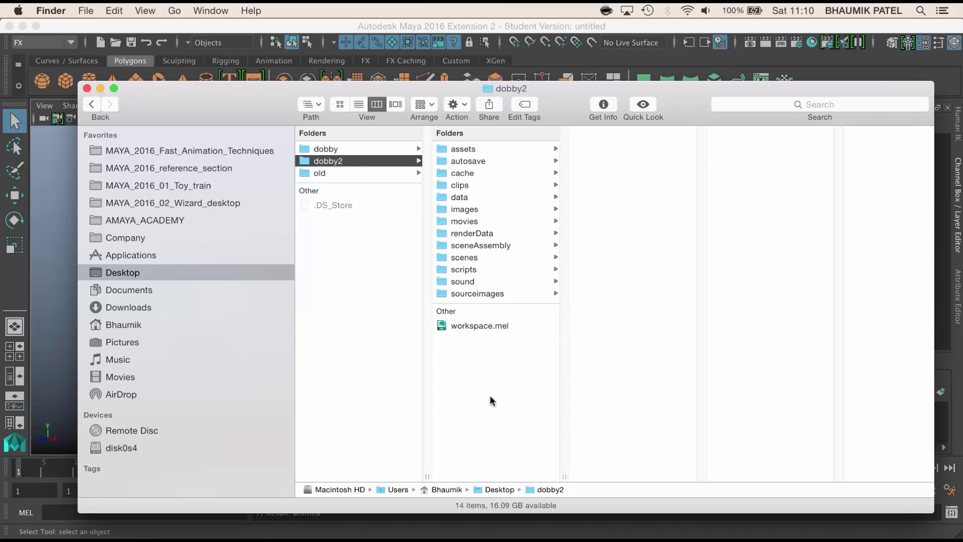
pyautogui.rightClick(490, 357)
pyautogui.click(552, 406)
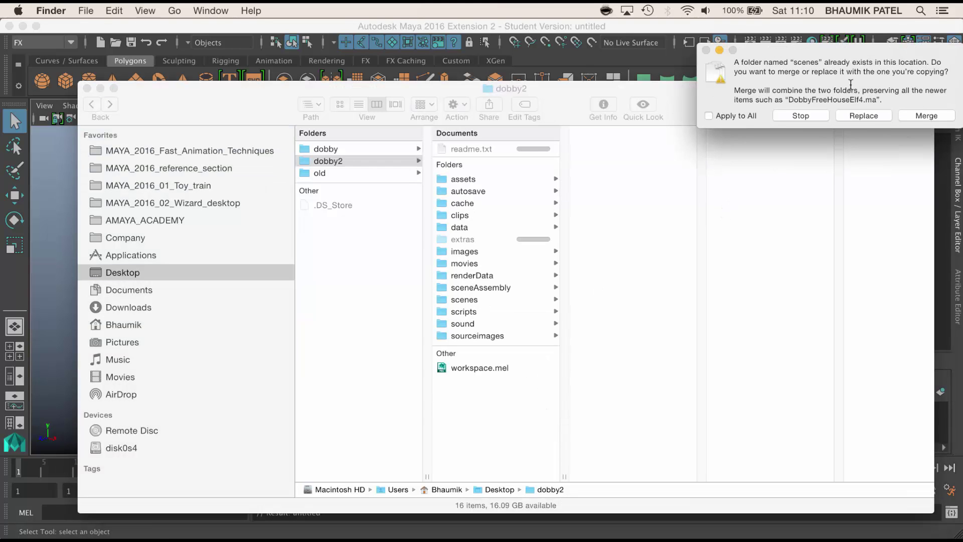
pyautogui.click(737, 118)
pyautogui.click(926, 116)
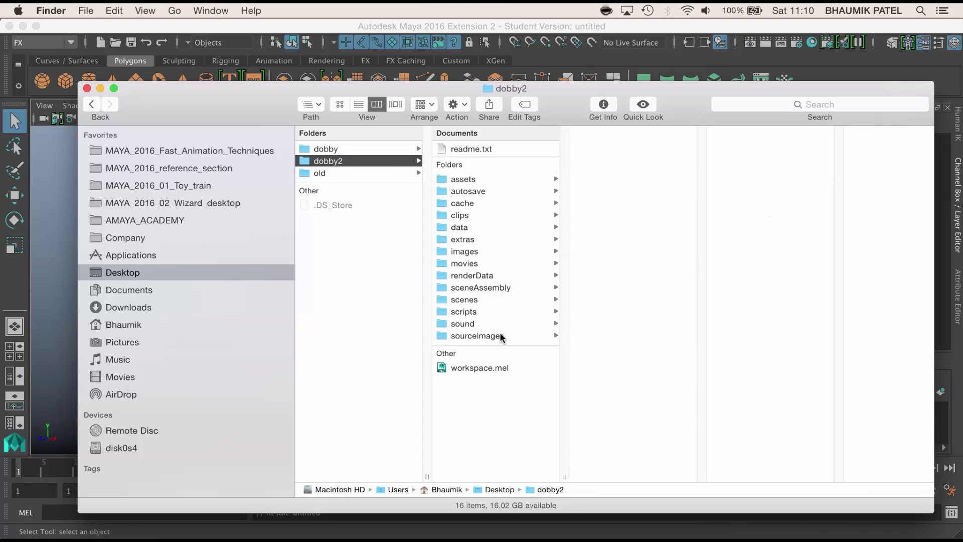
# Step: Check the project's scenes folder and move all texture images from dobby_Sourceimages up into the sourceimages folder
pyautogui.click(469, 301)
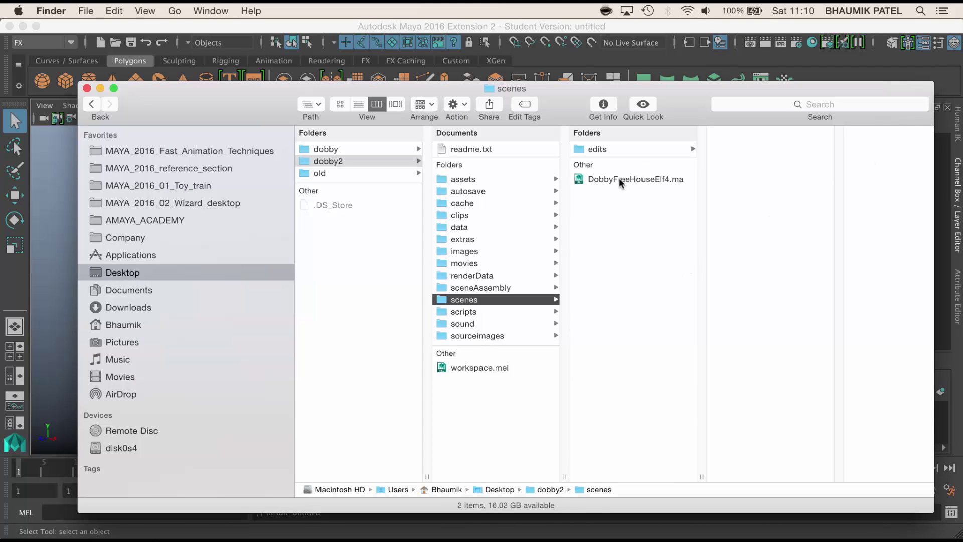
pyautogui.click(496, 336)
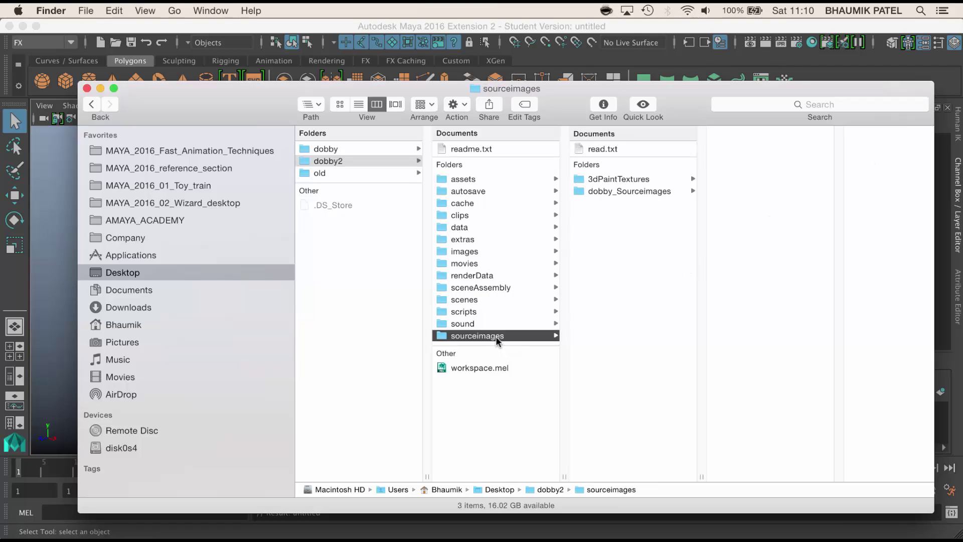
pyautogui.click(624, 191)
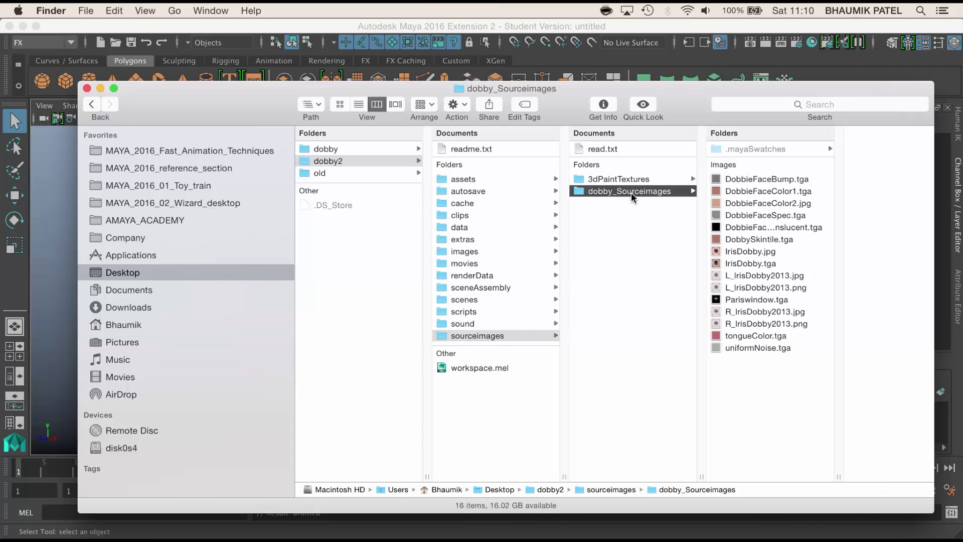
pyautogui.moveTo(796, 378); pyautogui.dragTo(634, 250)
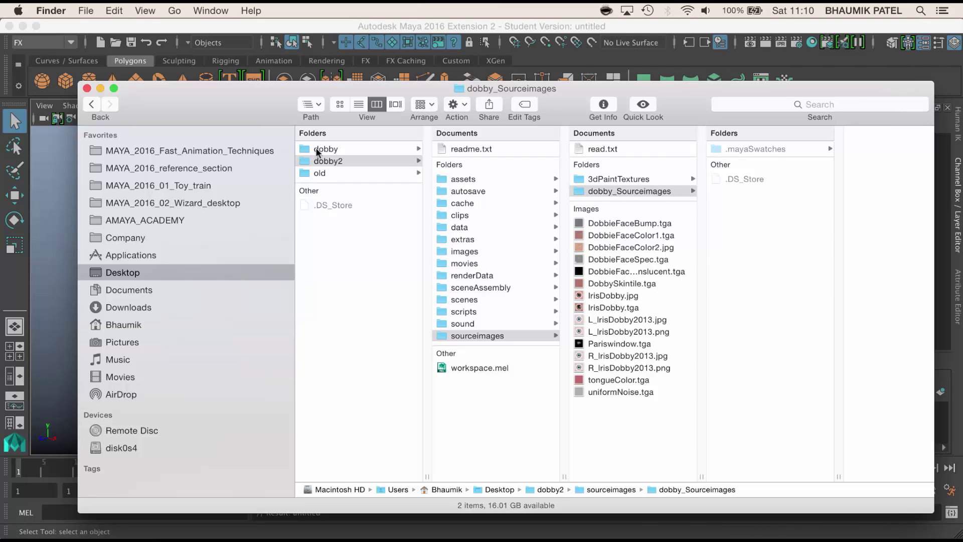
# Step: Close the Finder window and open the scene DobbyFreeHouseElf4.ma from the dobby2 project in Maya
pyautogui.click(100, 90)
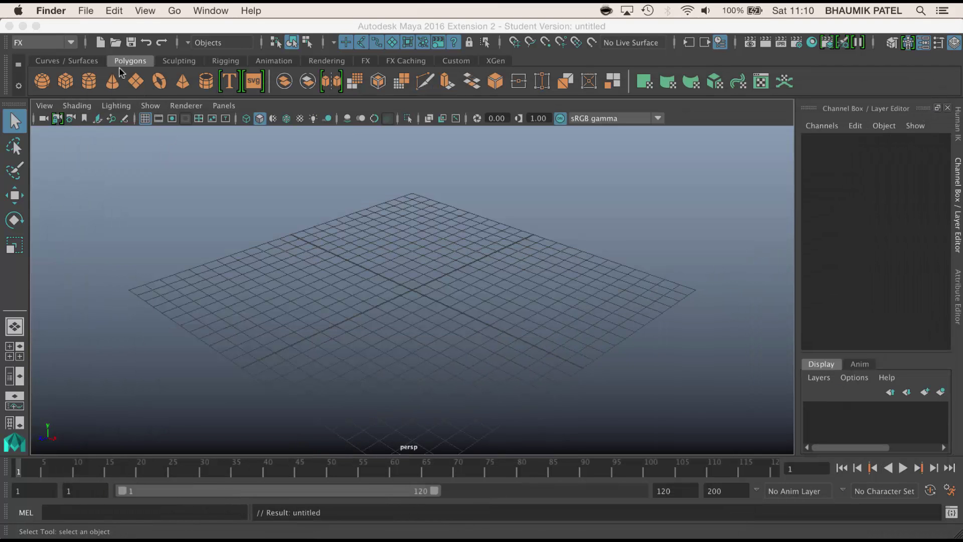
pyautogui.click(116, 44)
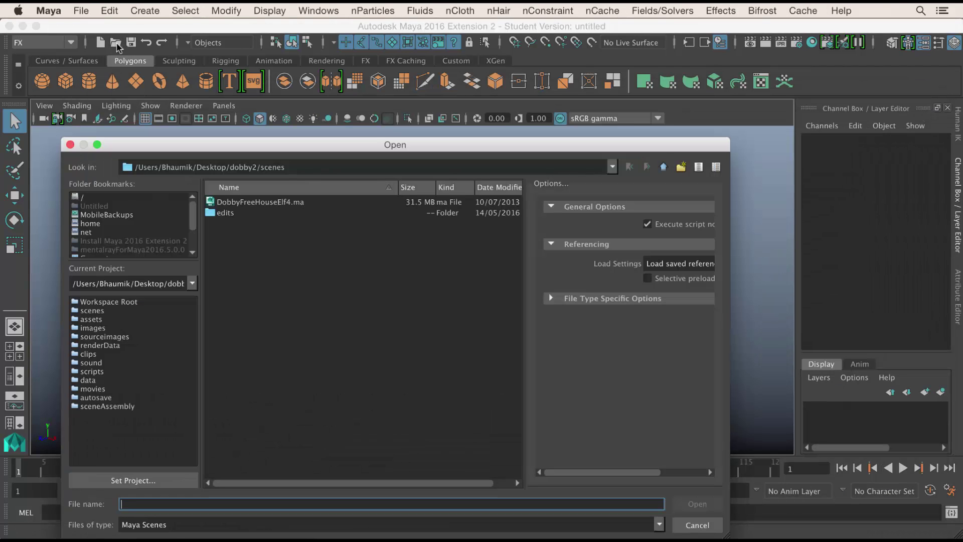
pyautogui.click(278, 203)
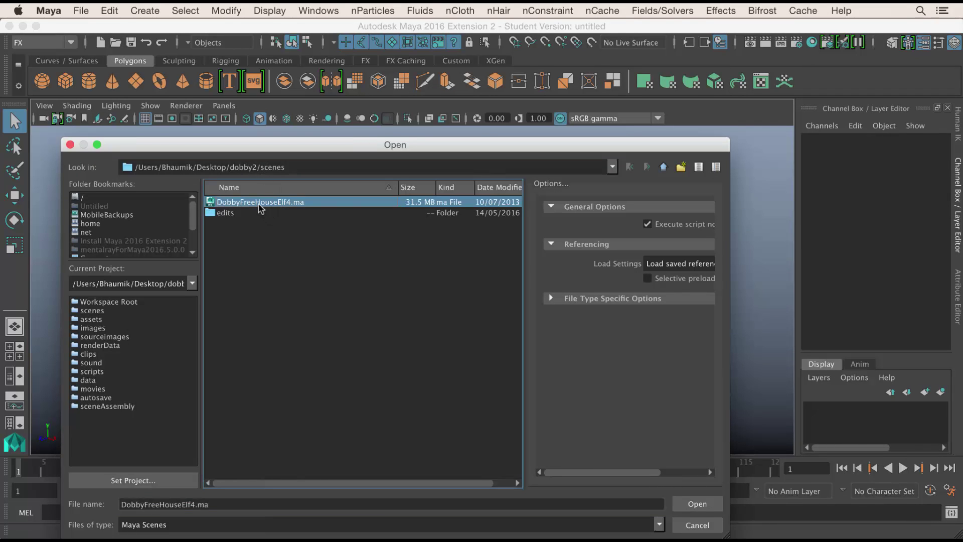
pyautogui.click(697, 503)
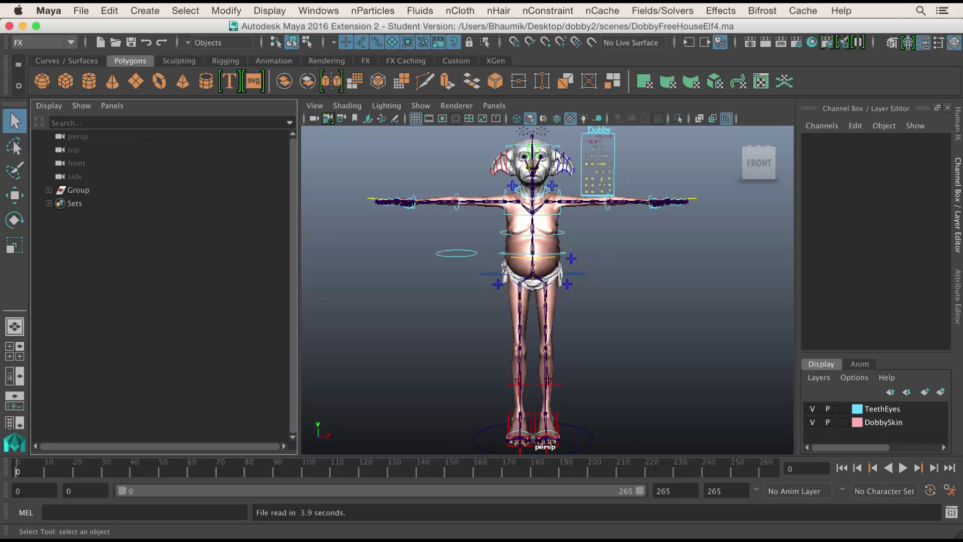
# Step: Select Dobby's skinned mesh and bring up its Face material in the Attribute Editor
pyautogui.click(554, 157)
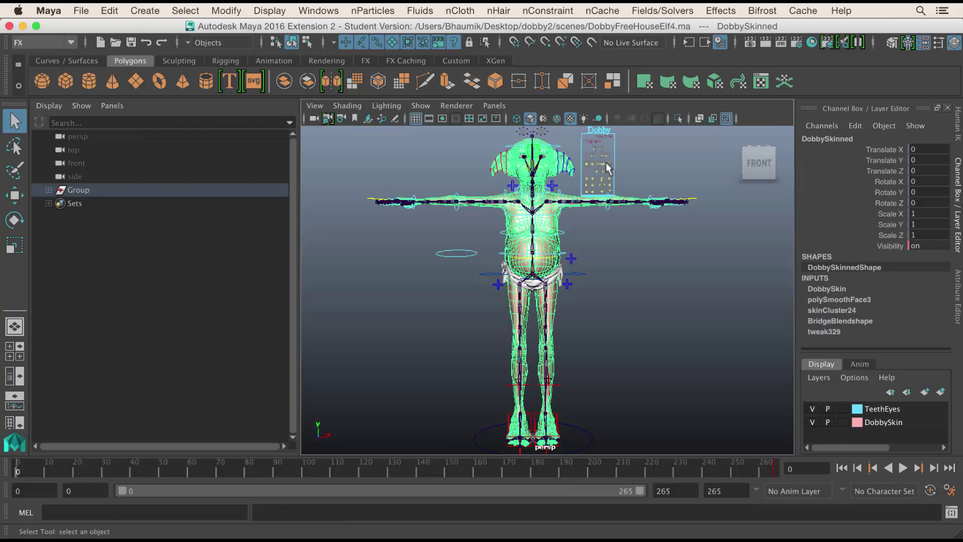
pyautogui.click(957, 284)
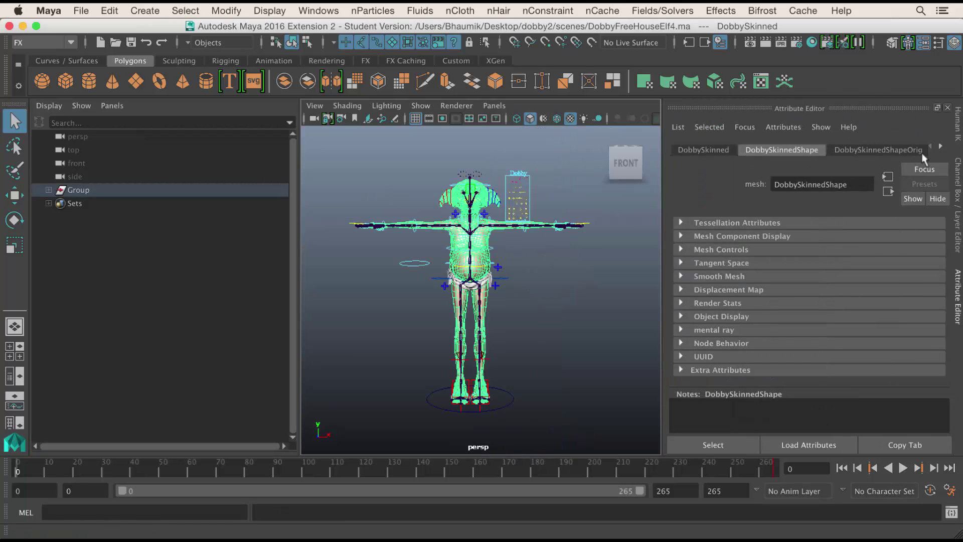
pyautogui.click(940, 149)
pyautogui.click(940, 149)
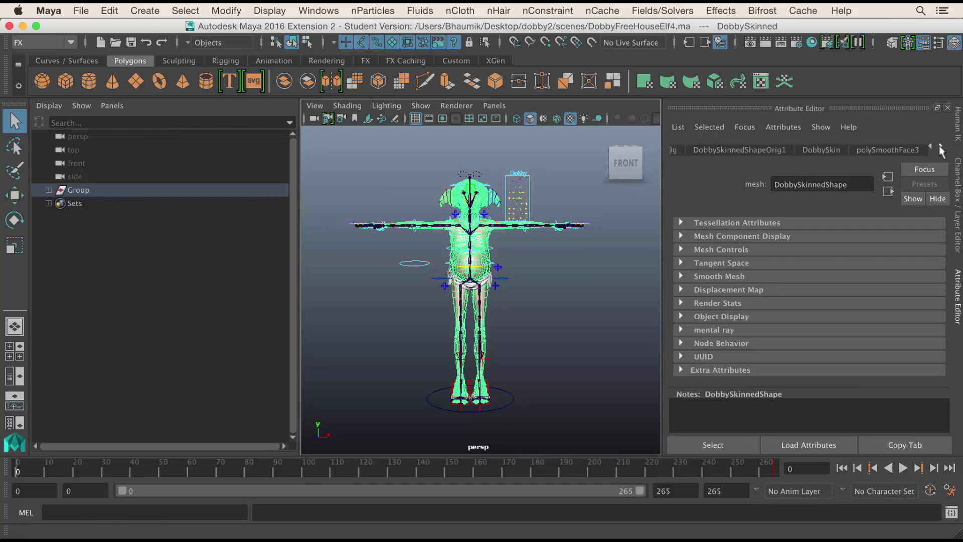
pyautogui.click(941, 150)
pyautogui.click(941, 150)
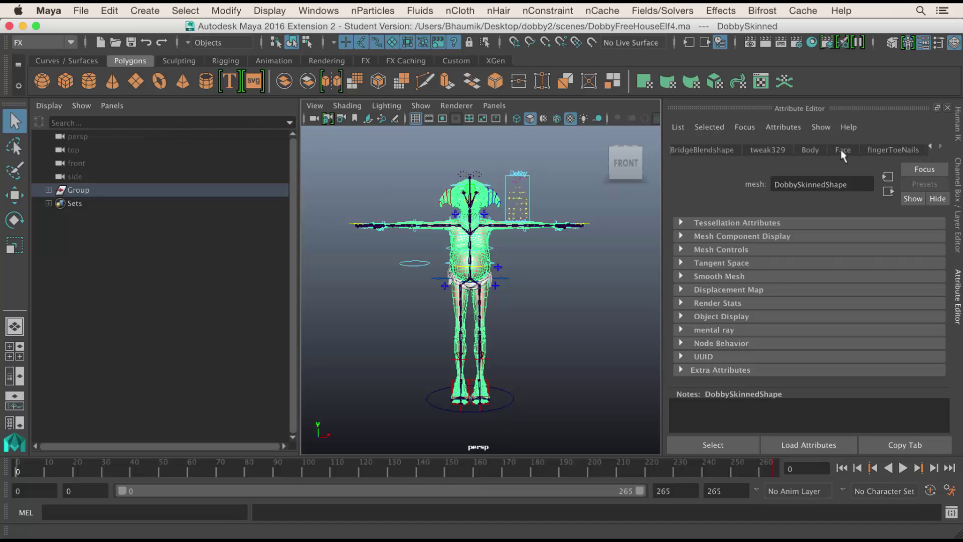
pyautogui.click(841, 150)
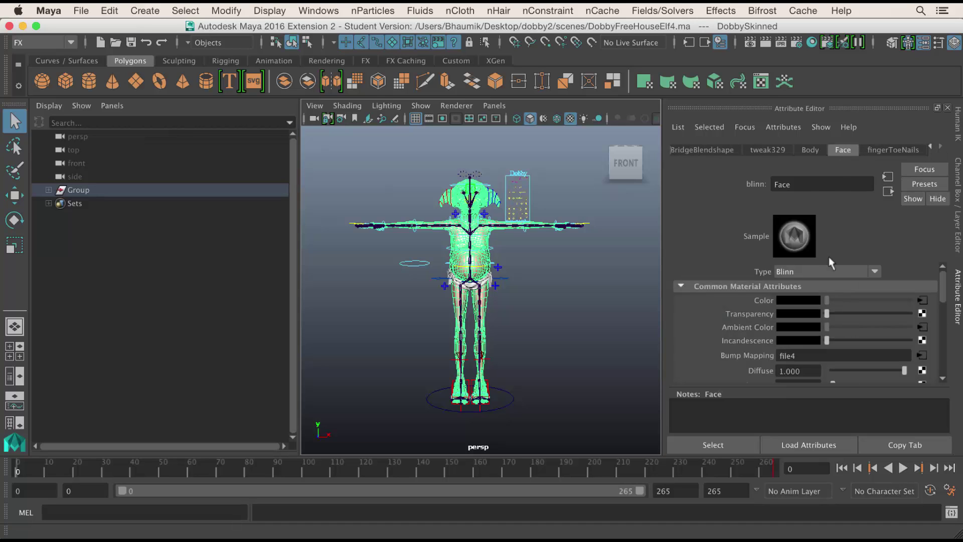
# Step: Load DobbieFaceColor1.tga from the project's sourceimages folder as the Face material's colour texture and inspect the textured model
pyautogui.click(922, 299)
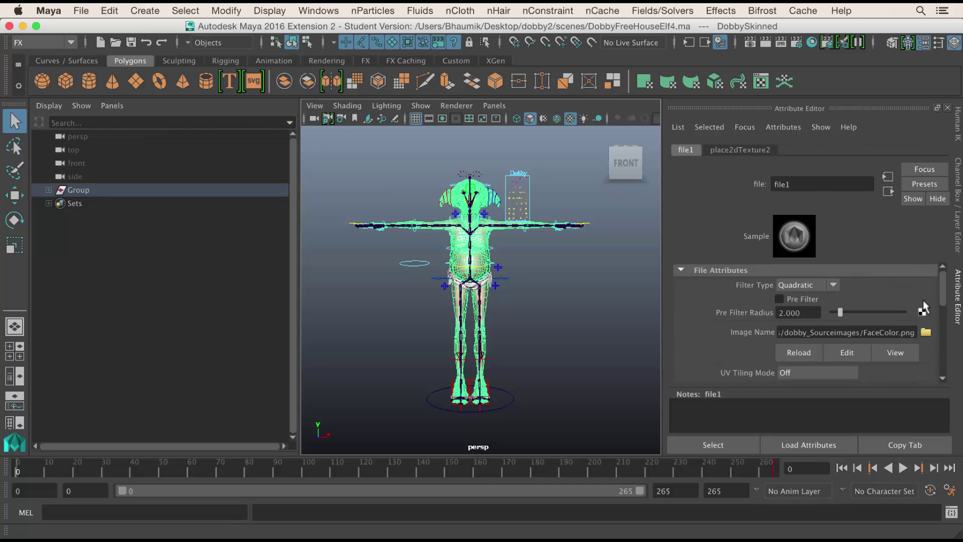
pyautogui.click(926, 333)
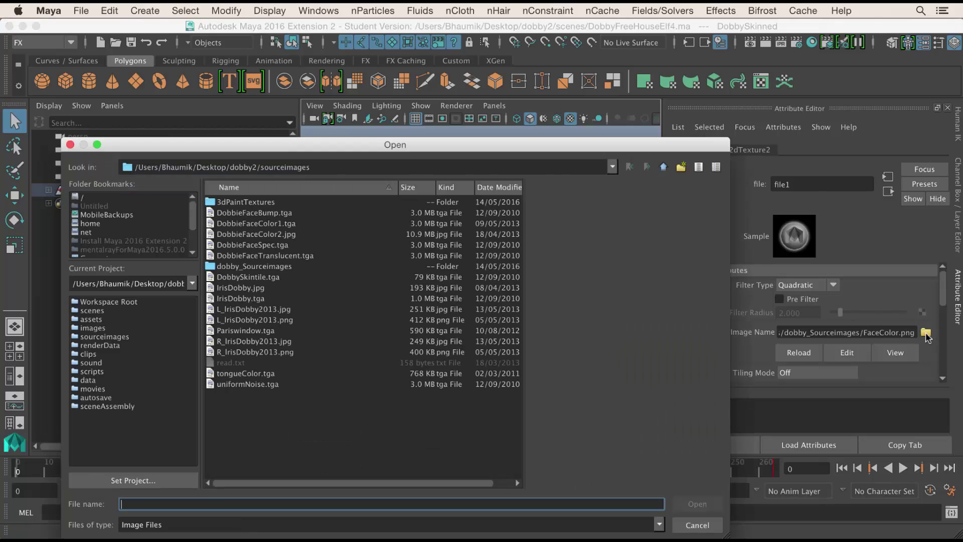
pyautogui.click(252, 224)
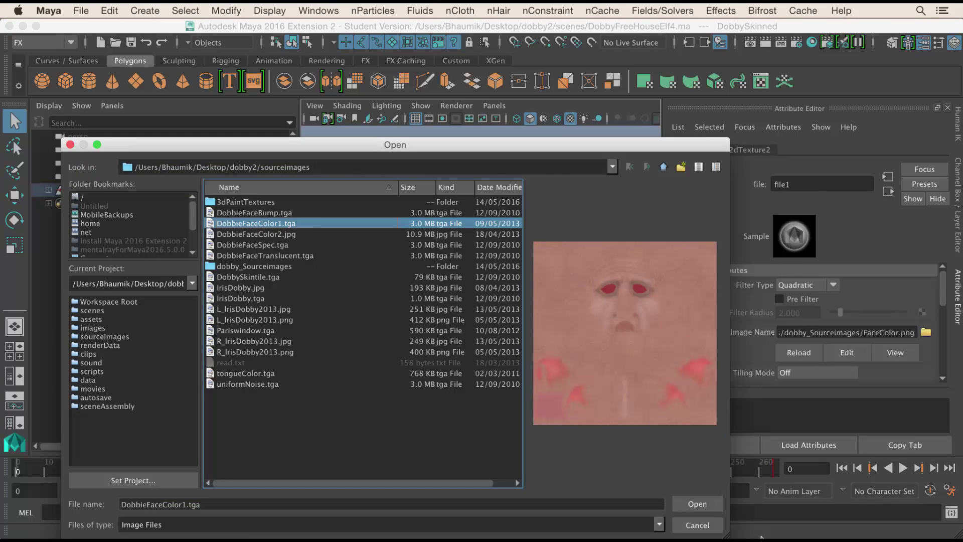
pyautogui.click(697, 503)
pyautogui.click(531, 325)
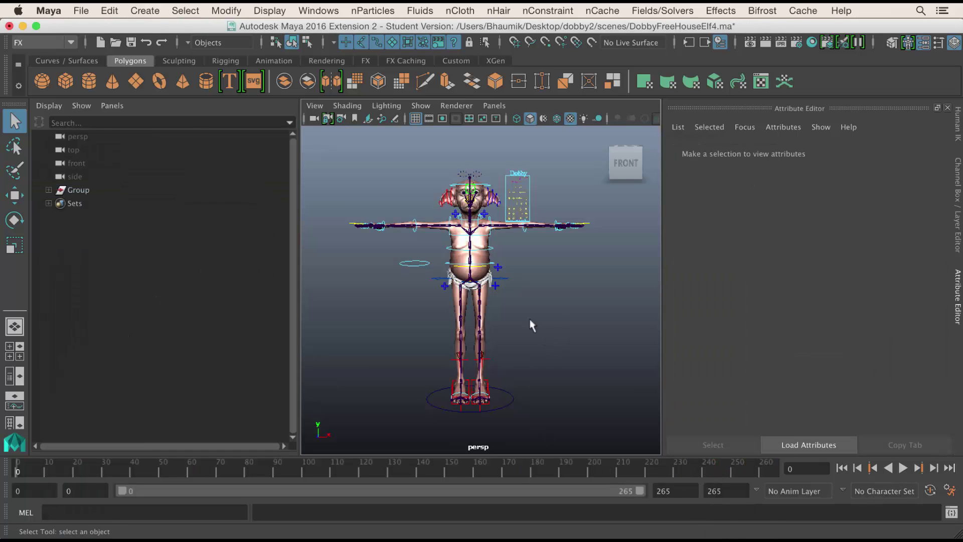
pyautogui.scroll(5, 518, 312)
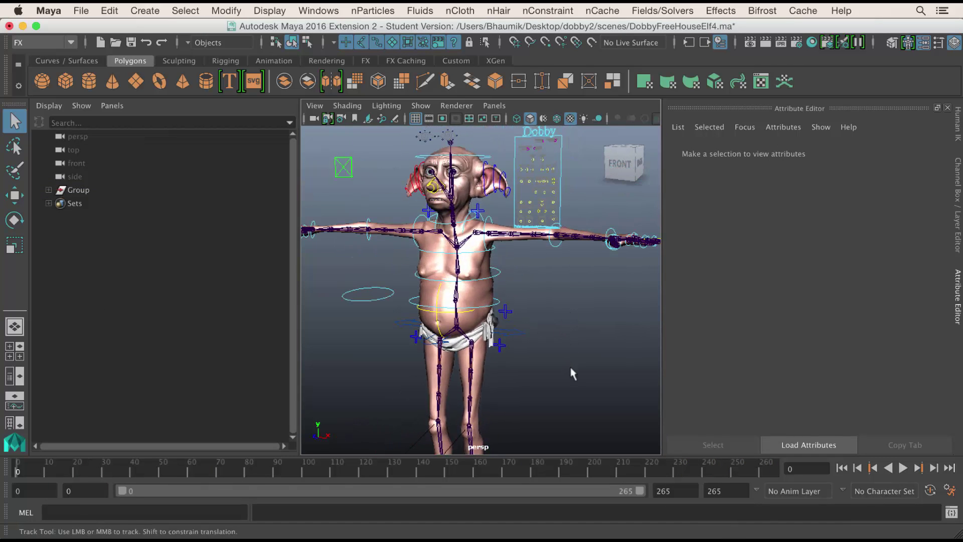
pyautogui.scroll(3, 497, 196)
pyautogui.keyDown('alt'); pyautogui.moveTo(521, 334); pyautogui.dragTo(517, 351); pyautogui.keyUp('alt')
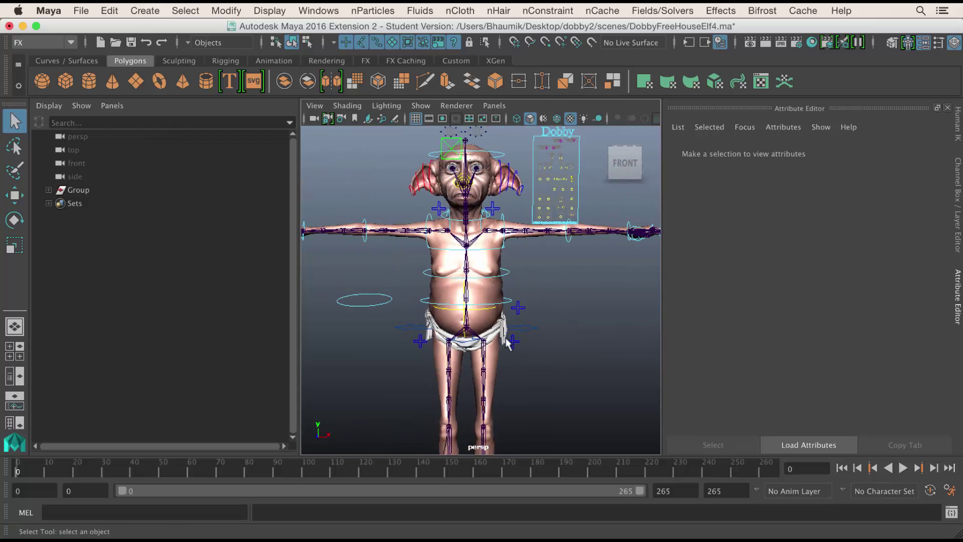
pyautogui.scroll(-4, 524, 306)
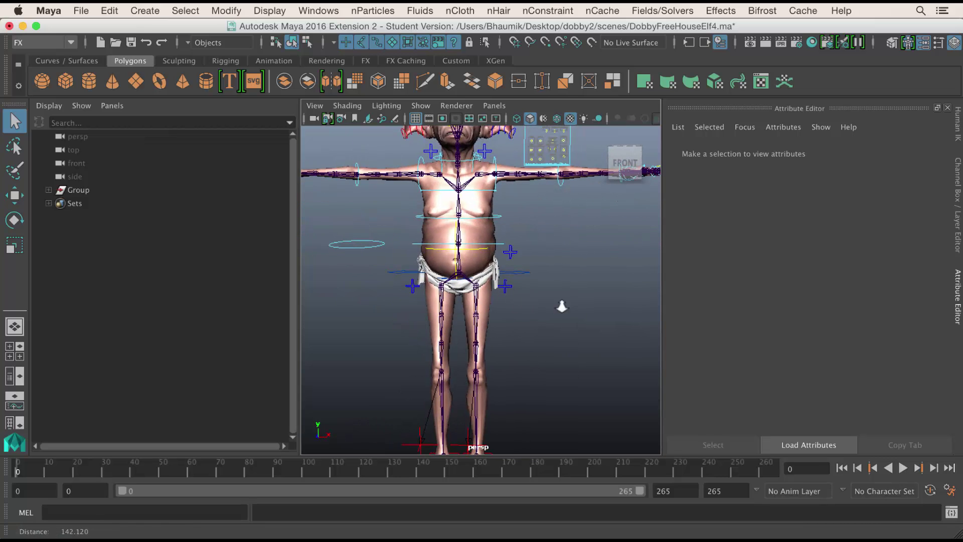
pyautogui.keyDown('alt'); pyautogui.moveTo(561, 306); pyautogui.dragTo(542, 314); pyautogui.keyUp('alt')
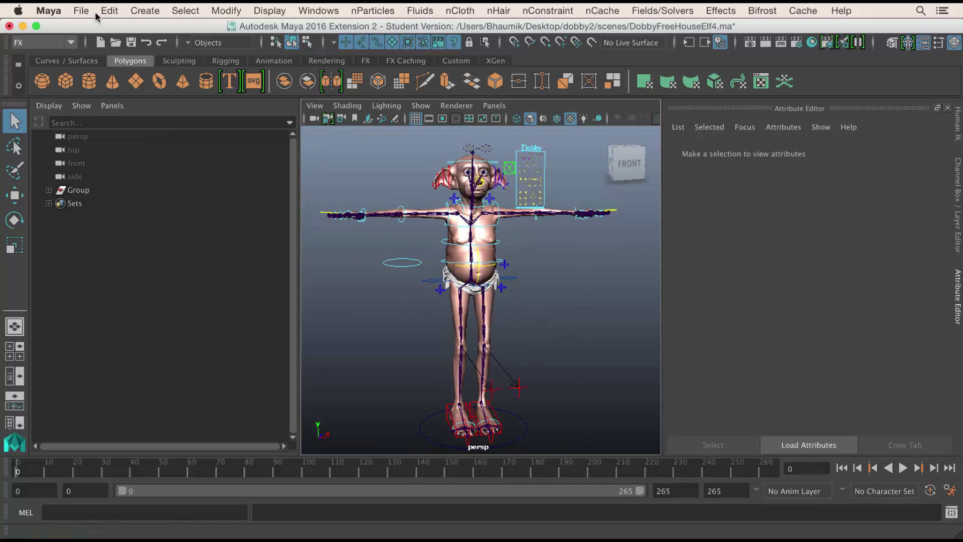
# Step: Save the scene under the new name DobbyFreeHouseElf4-start.ma in the project's scenes folder
pyautogui.click(110, 11)
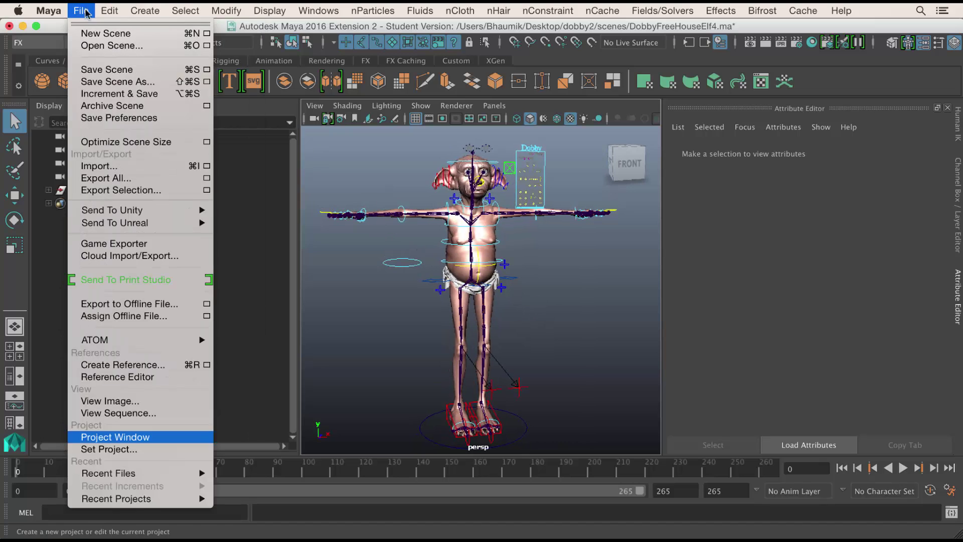
pyautogui.click(108, 81)
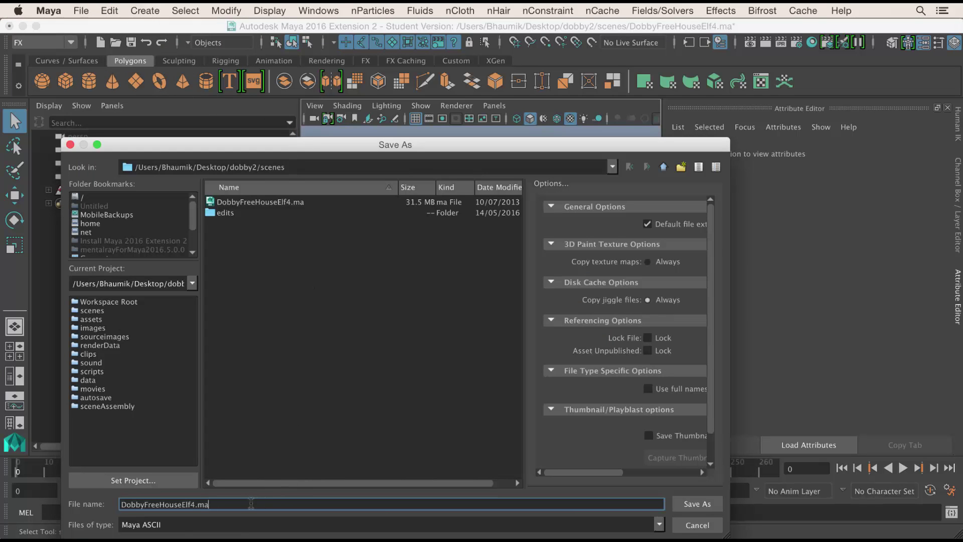
pyautogui.moveTo(221, 503); pyautogui.dragTo(199, 505)
pyautogui.write('-start')
pyautogui.click(696, 504)
pyautogui.click(471, 334)
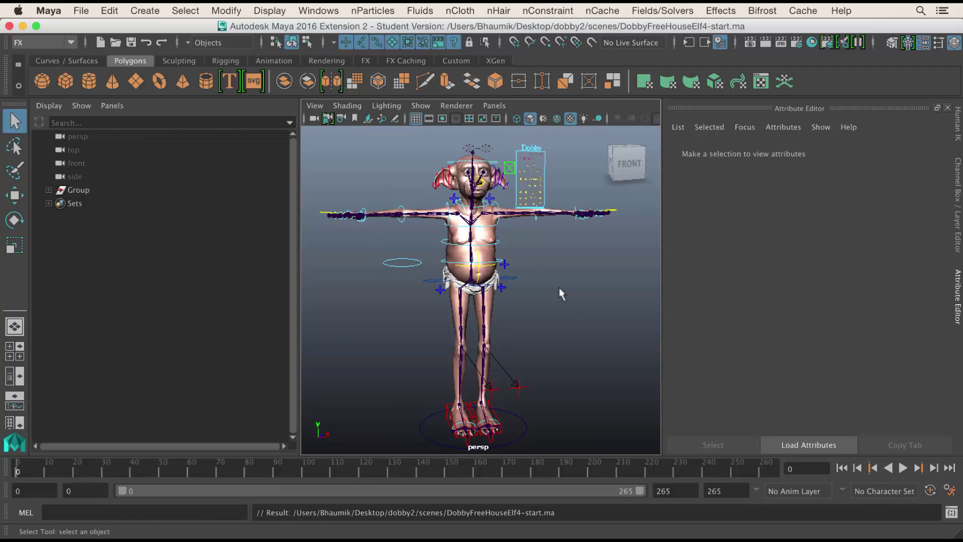
# Step: Expand the rig's Group in the Outliner and examine the full hierarchy under Geometry
pyautogui.keyDown('alt'); pyautogui.moveTo(419, 248); pyautogui.dragTo(437, 248, button='middle'); pyautogui.keyUp('alt')
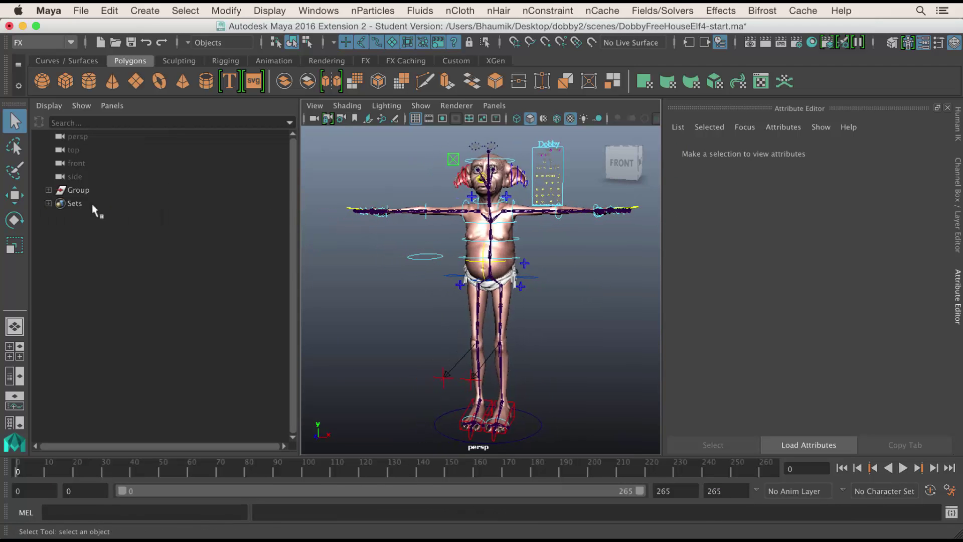
pyautogui.click(48, 189)
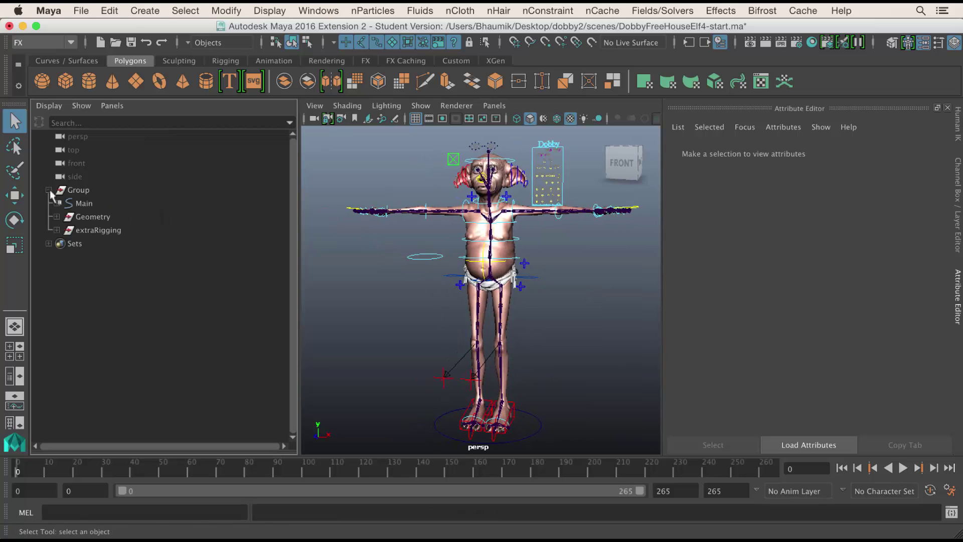
pyautogui.click(121, 216)
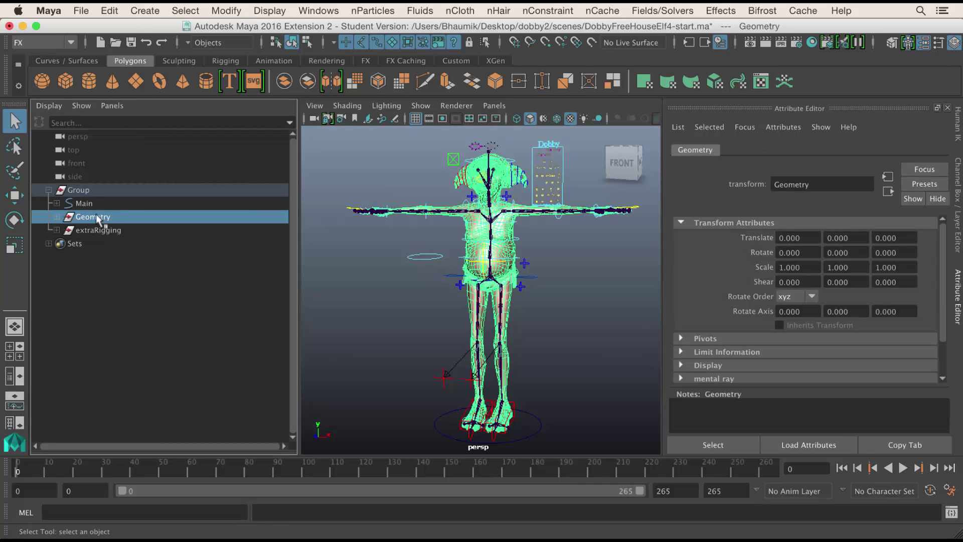
pyautogui.click(56, 216)
pyautogui.click(57, 218)
pyautogui.click(57, 216)
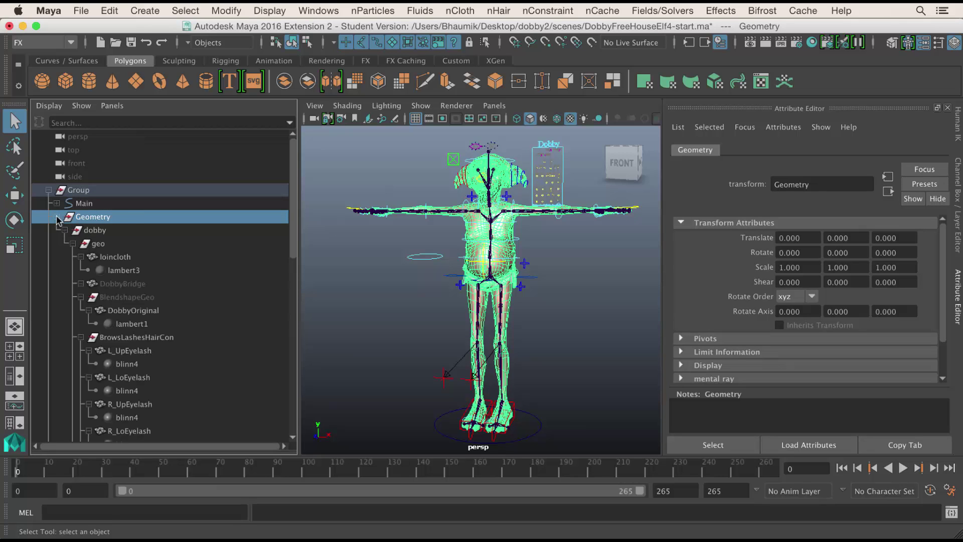
pyautogui.moveTo(294, 234)
pyautogui.mouseDown()
pyautogui.moveTo(294, 325)
pyautogui.moveTo(296, 218)
pyautogui.mouseUp()
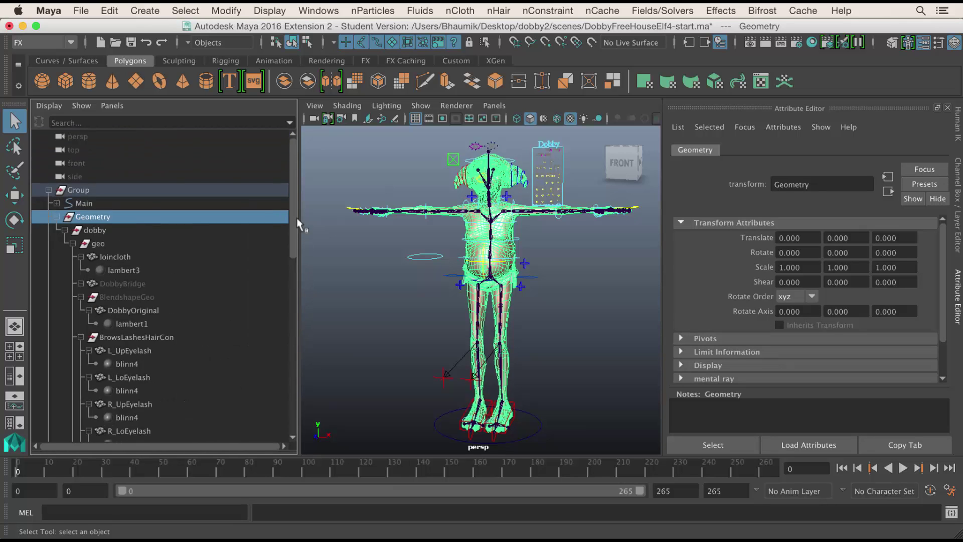
# Step: Hide the assigned materials from the Outliner list and collapse the Geometry group
pyautogui.click(48, 105)
pyautogui.click(54, 158)
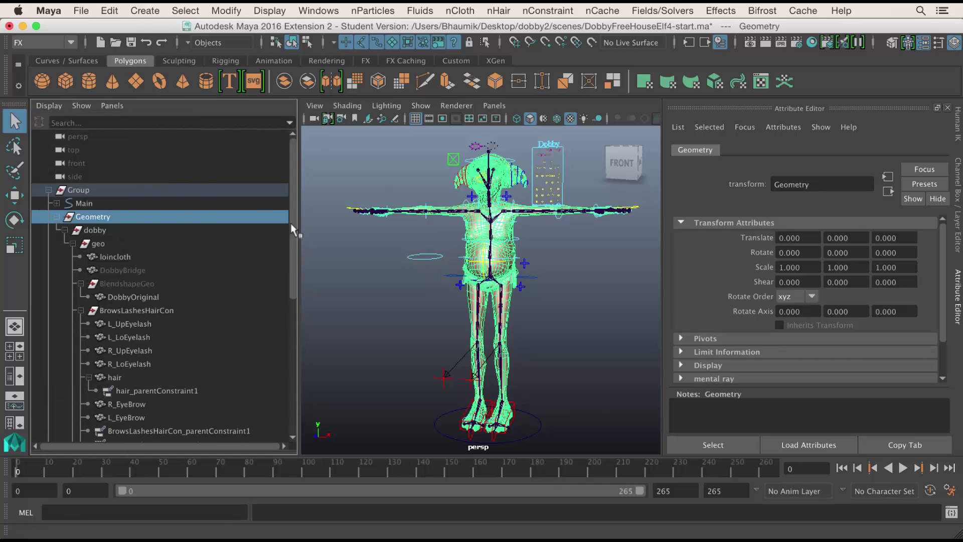
pyautogui.moveTo(294, 195); pyautogui.dragTo(294, 173)
pyautogui.click(53, 217)
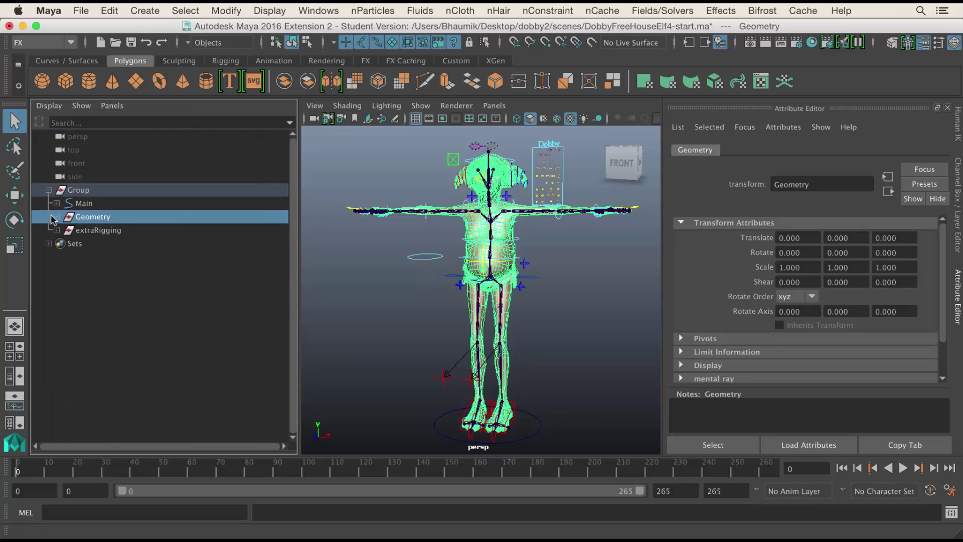
# Step: Select extraRigging, Main, and Main's MotionSystem and DeformationSystem groups in turn to examine which rig parts each contains
pyautogui.click(104, 231)
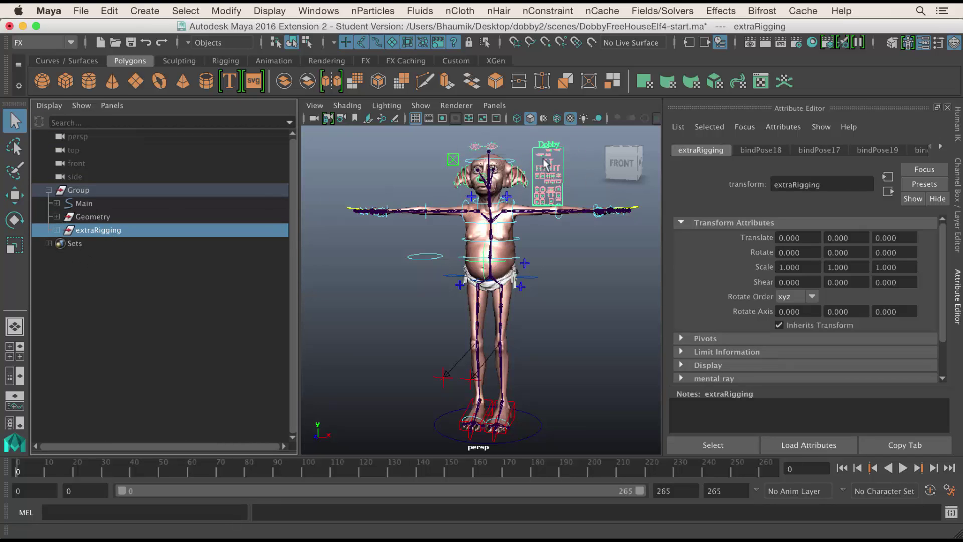
pyautogui.click(80, 204)
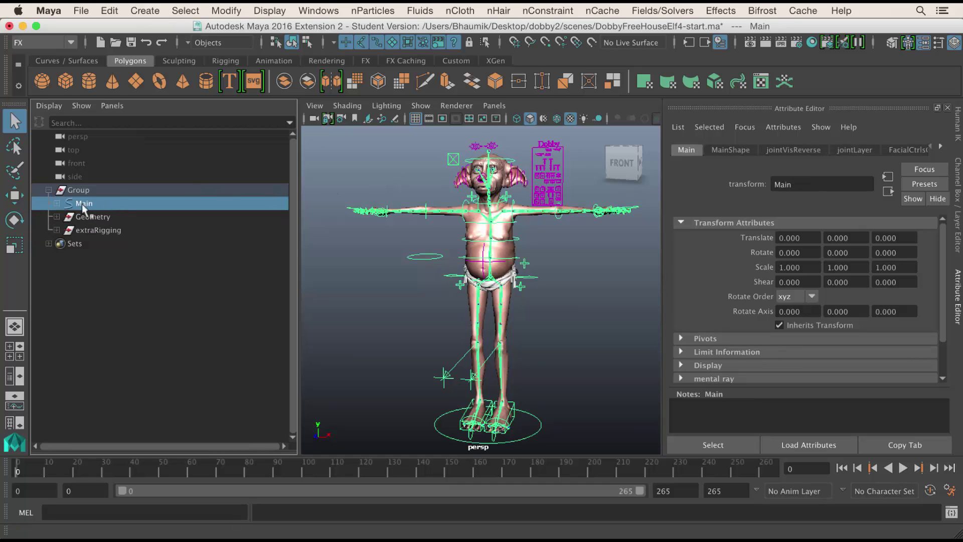
pyautogui.click(56, 203)
pyautogui.click(122, 230)
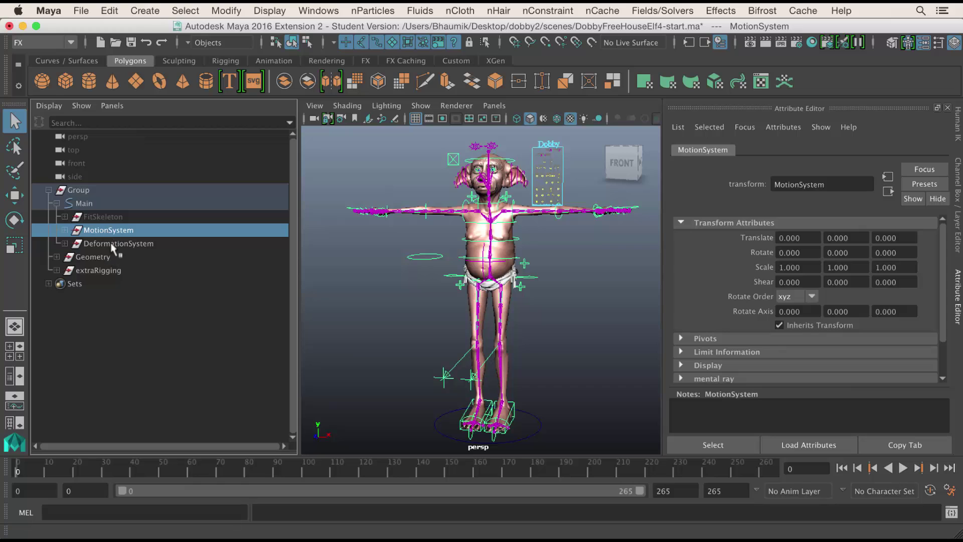
pyautogui.click(110, 243)
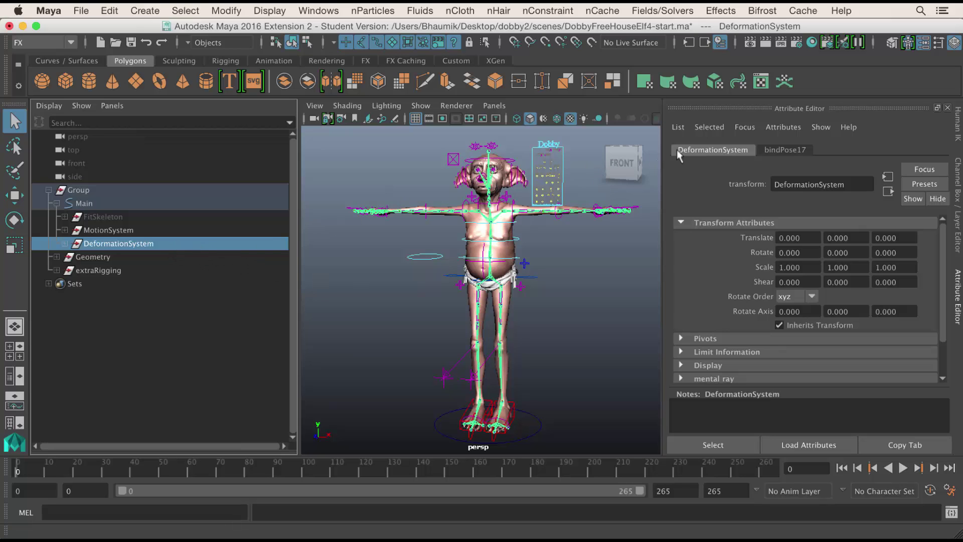
# Step: Isolate the DeformationSystem joints in an enlarged viewport without the Attribute Editor for inspection, ending the isolation when done
pyautogui.click(956, 295)
pyautogui.scroll(5, 906, 221)
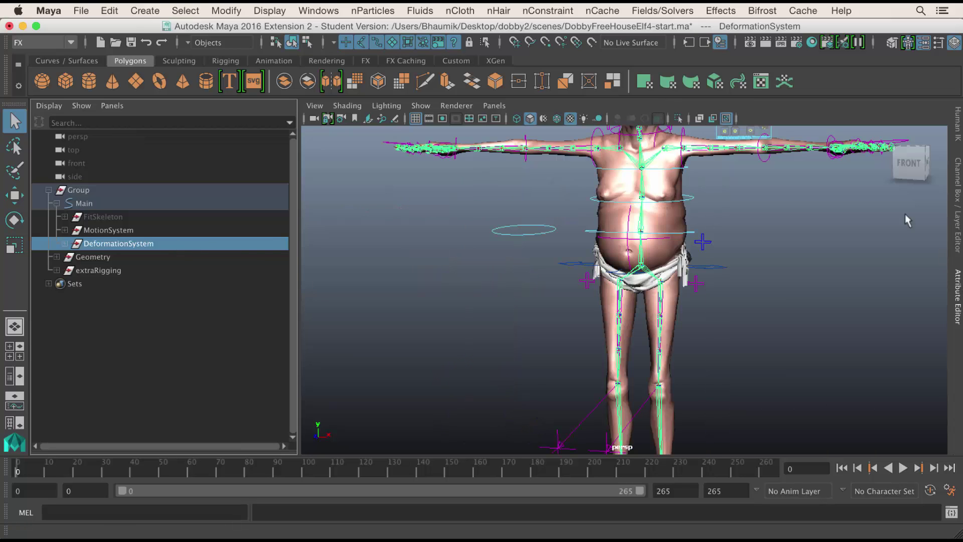
pyautogui.scroll(-5, 702, 184)
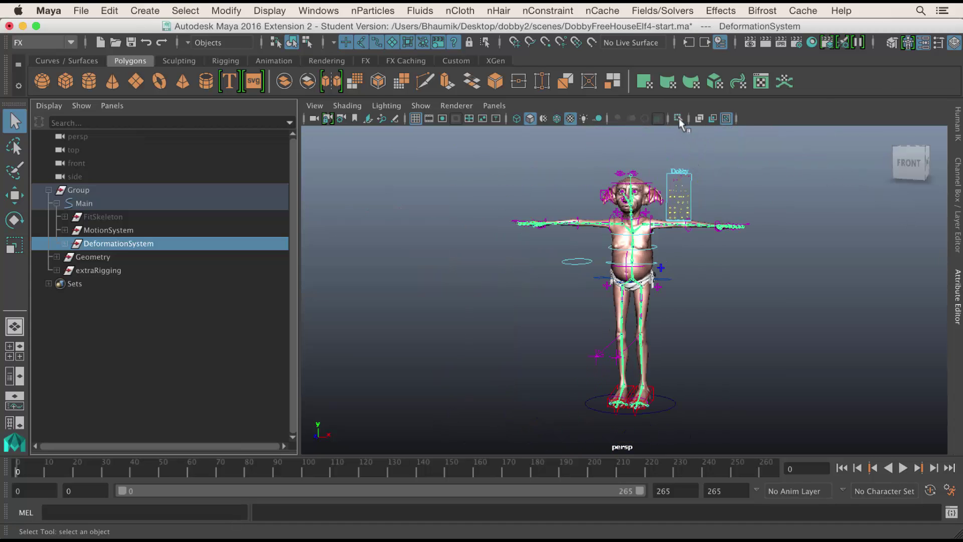
pyautogui.click(679, 119)
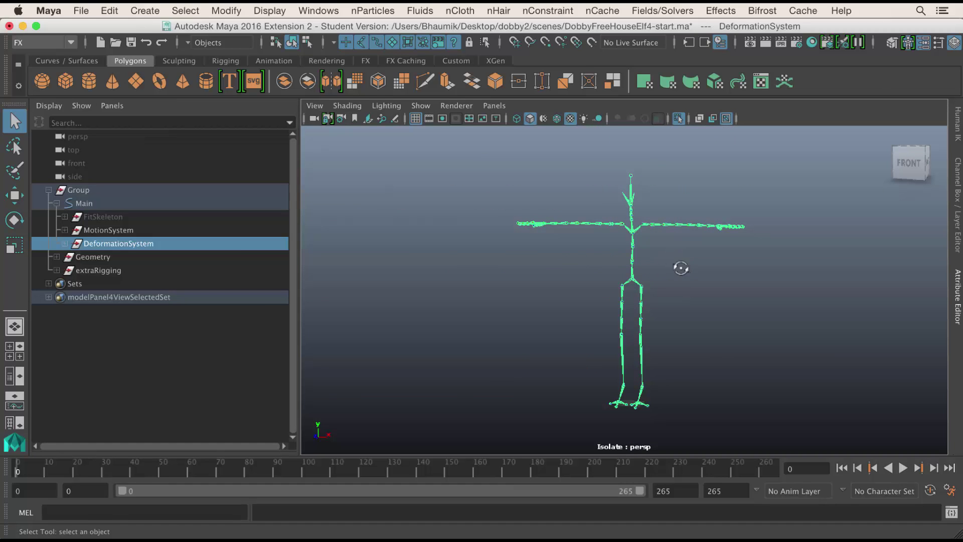
pyautogui.keyDown('alt'); pyautogui.moveTo(681, 268); pyautogui.dragTo(652, 256); pyautogui.keyUp('alt')
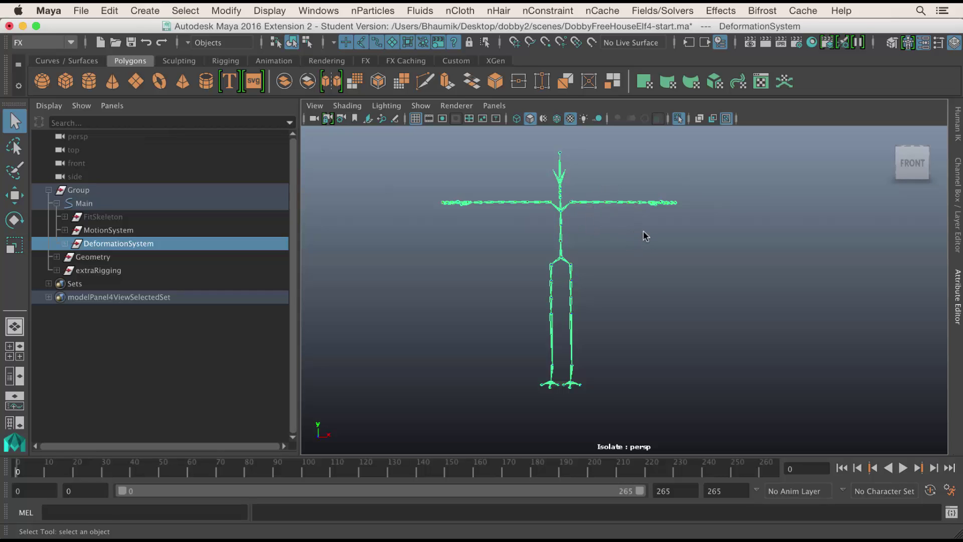
pyautogui.click(667, 214)
pyautogui.click(678, 118)
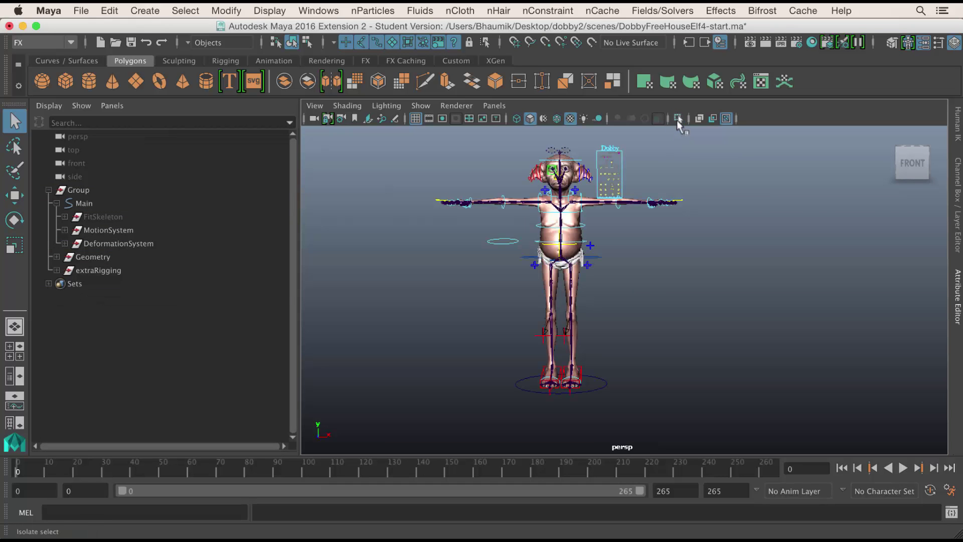
# Step: Limit the perspective viewport's display to NURBS curves and polygons only
pyautogui.keyDown('alt'); pyautogui.moveTo(619, 244); pyautogui.dragTo(515, 174); pyautogui.keyUp('alt')
pyautogui.moveTo(592, 251)
pyautogui.keyDown('alt'); pyautogui.mouseDown()
pyautogui.moveTo(617, 251)
pyautogui.moveTo(582, 243)
pyautogui.mouseUp(); pyautogui.keyUp('alt')
pyautogui.click(420, 106)
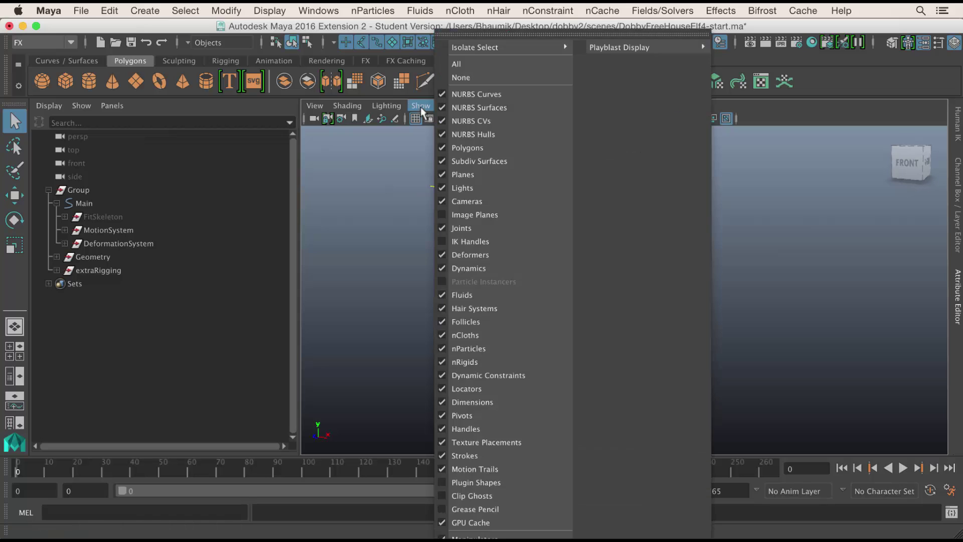
pyautogui.click(501, 77)
pyautogui.click(420, 106)
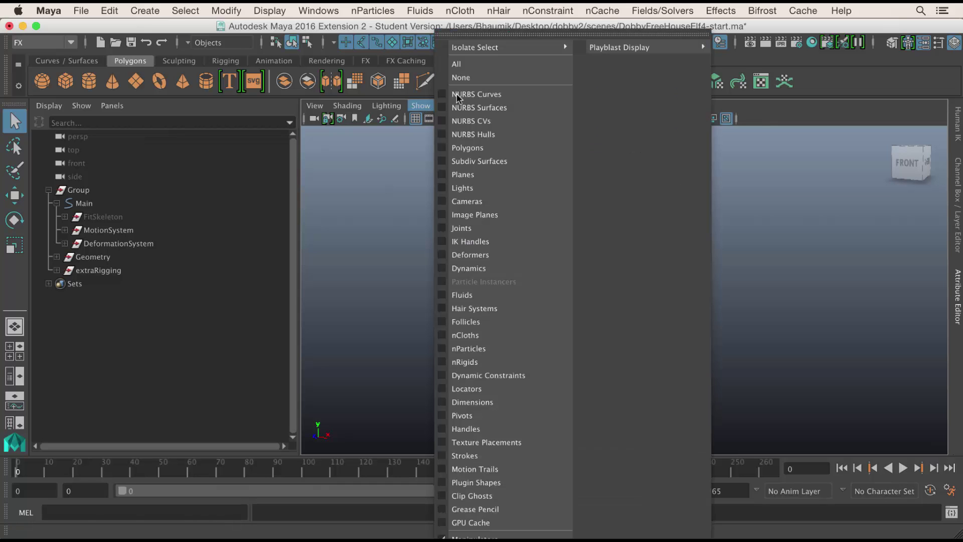
pyautogui.click(458, 95)
pyautogui.click(421, 105)
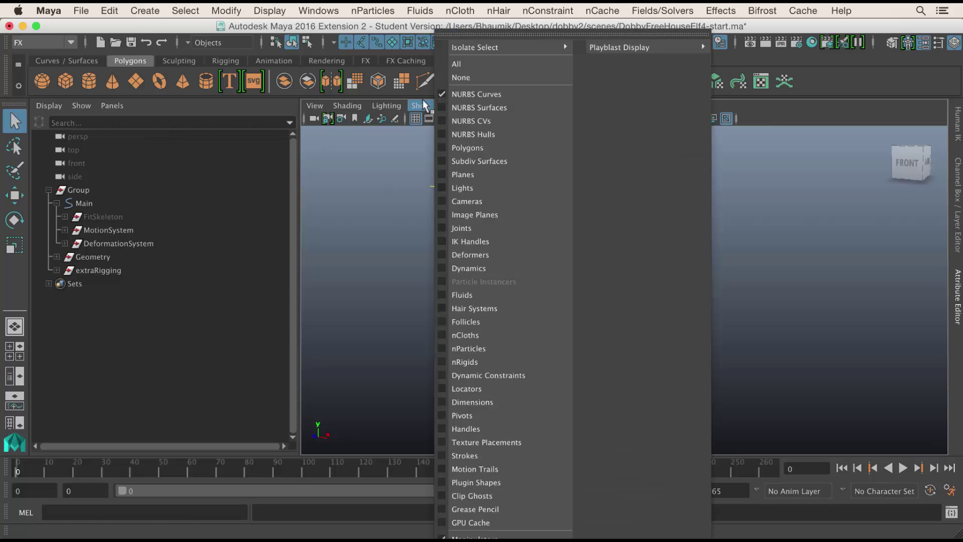
pyautogui.click(458, 147)
pyautogui.keyDown('alt'); pyautogui.moveTo(702, 276); pyautogui.dragTo(610, 230); pyautogui.keyUp('alt')
pyautogui.scroll(3, 611, 245)
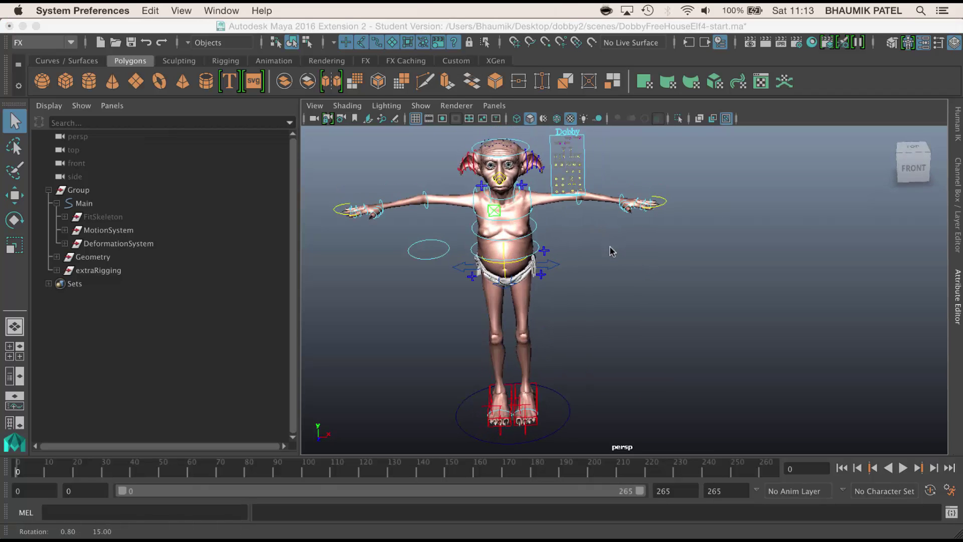
# Step: Rotate the left elbow's FK control to about -25.7 degrees in Y to straighten the bent forearm
pyautogui.scroll(2, 586, 241)
pyautogui.click(433, 141)
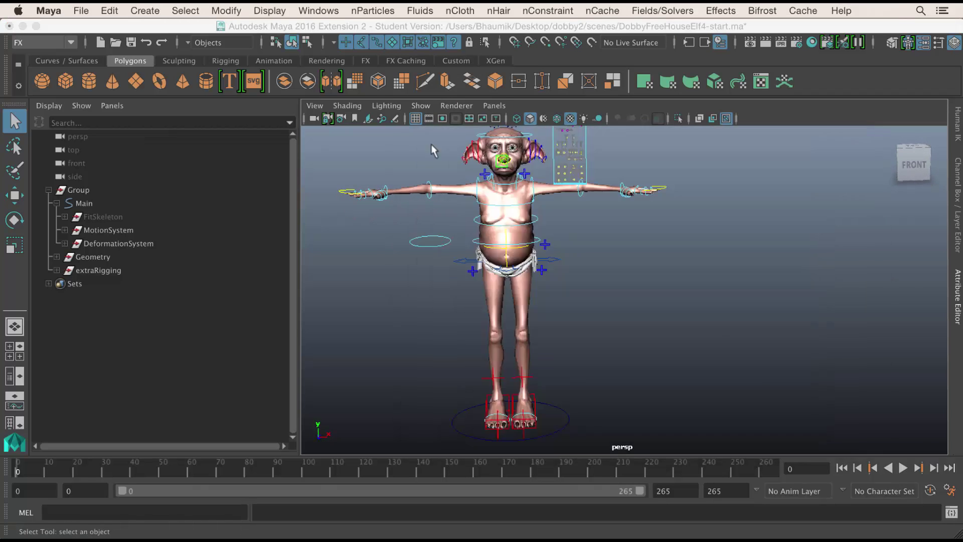
pyautogui.keyDown('alt'); pyautogui.moveTo(577, 235); pyautogui.dragTo(588, 298); pyautogui.keyUp('alt')
pyautogui.keyDown('alt'); pyautogui.moveTo(618, 337); pyautogui.dragTo(602, 288); pyautogui.keyUp('alt')
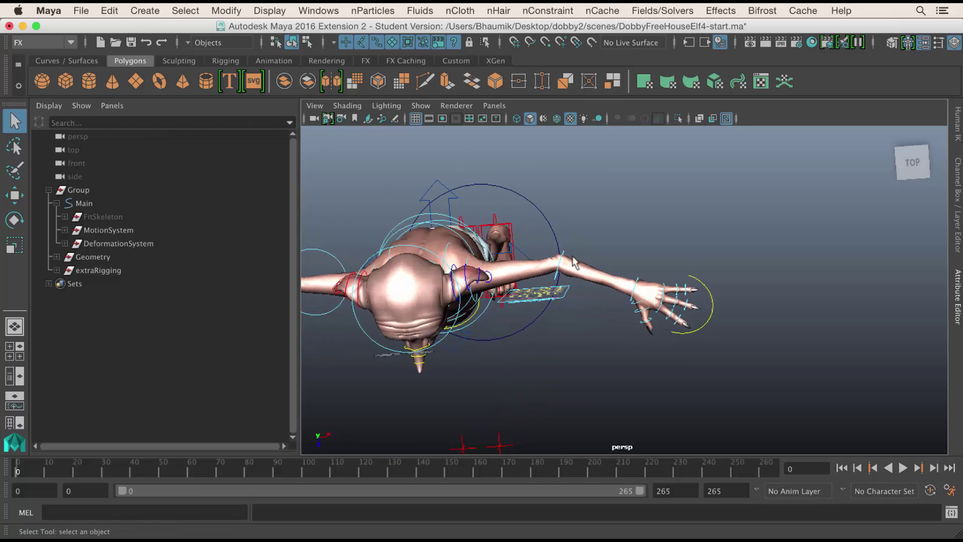
pyautogui.click(563, 258)
pyautogui.press('w')
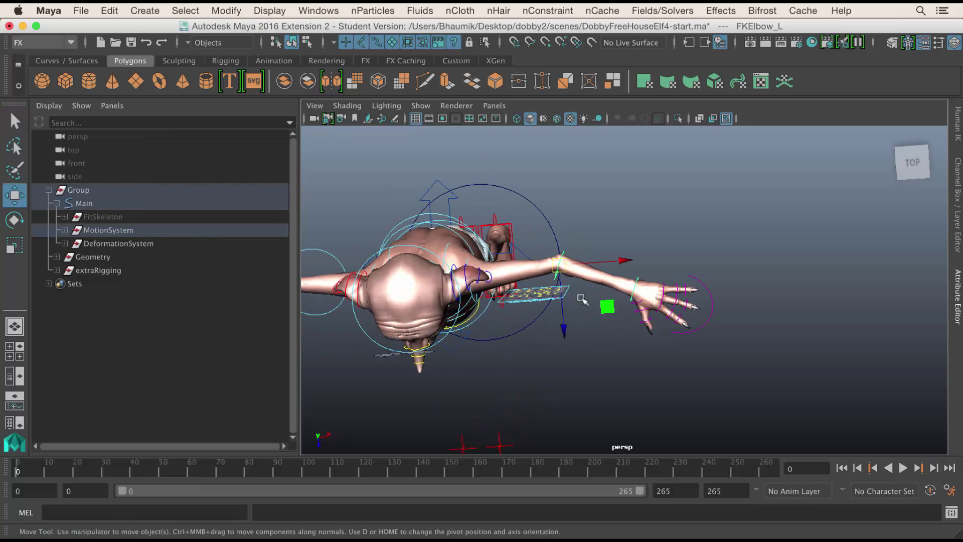
pyautogui.press('e')
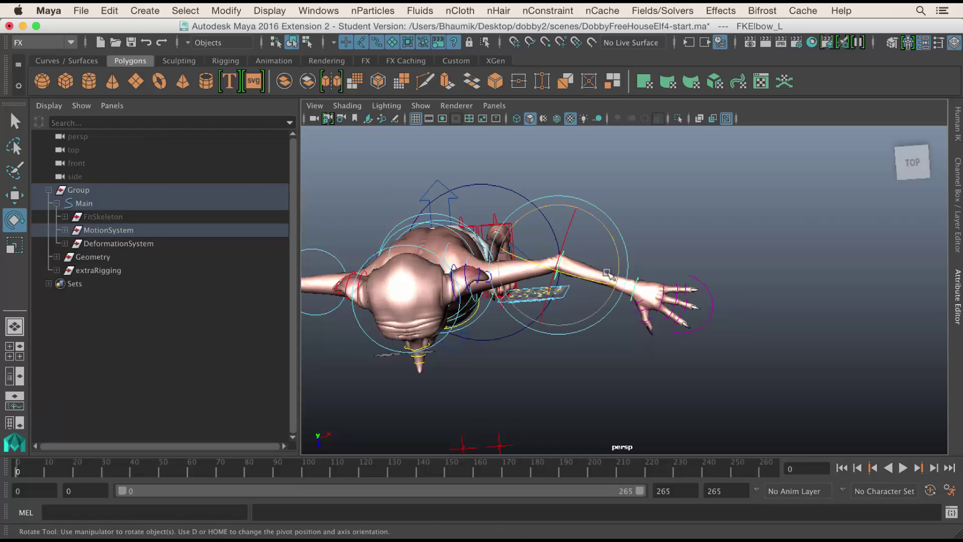
pyautogui.moveTo(616, 251); pyautogui.dragTo(633, 243)
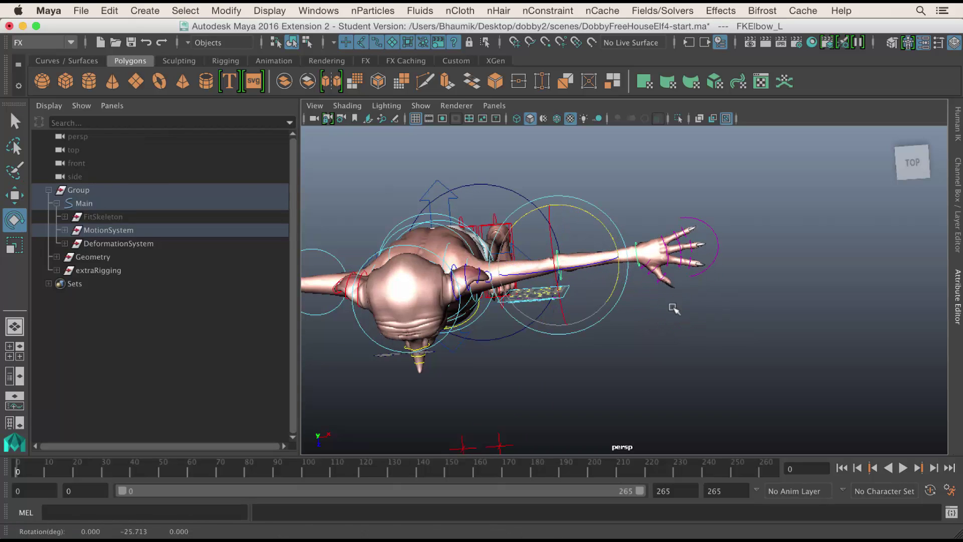
# Step: Widen the viewport against the Outliner, refine the left FK elbow to about -27 degrees in Y in the top view, and clear the selection
pyautogui.press('space')
pyautogui.moveTo(673, 311); pyautogui.dragTo(604, 307)
pyautogui.press('a')
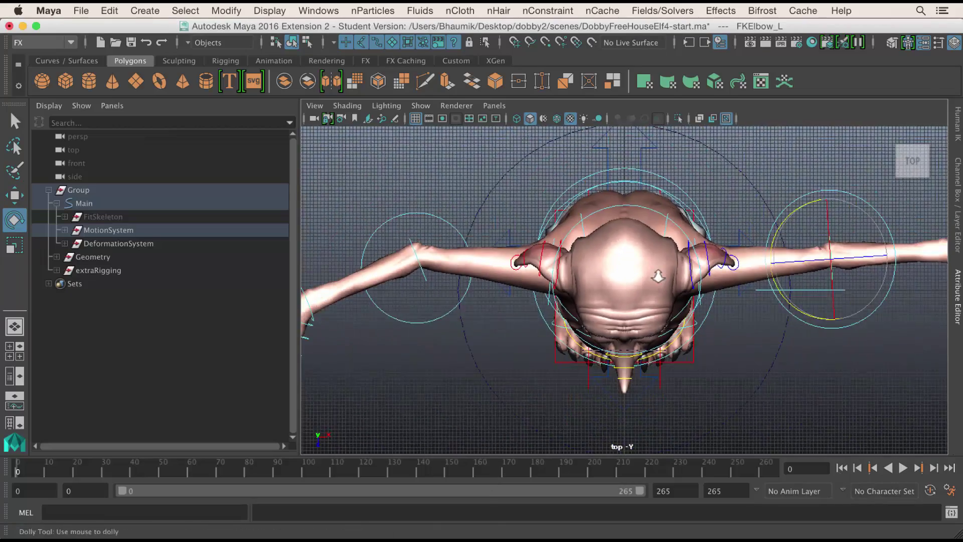
pyautogui.moveTo(297, 173); pyautogui.dragTo(173, 169)
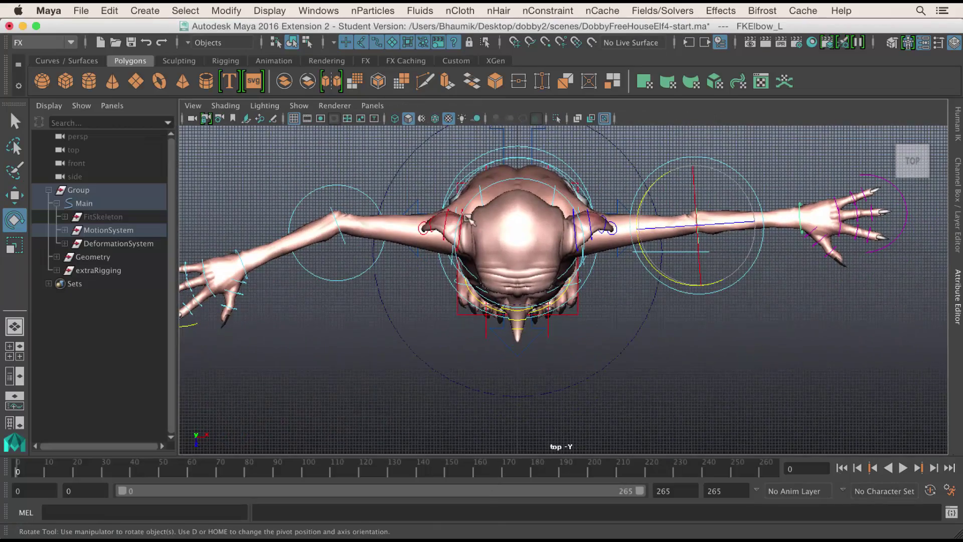
pyautogui.moveTo(655, 186); pyautogui.dragTo(664, 180)
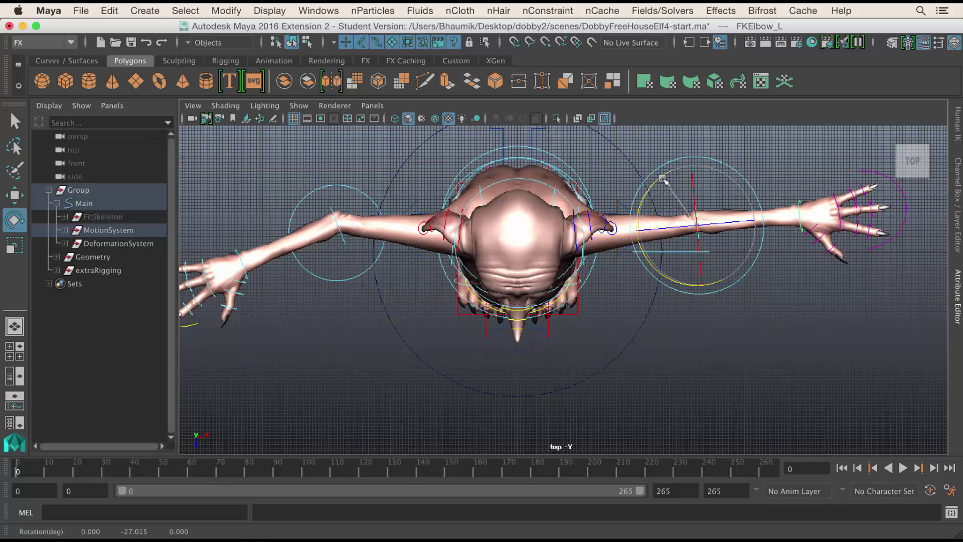
pyautogui.click(582, 213)
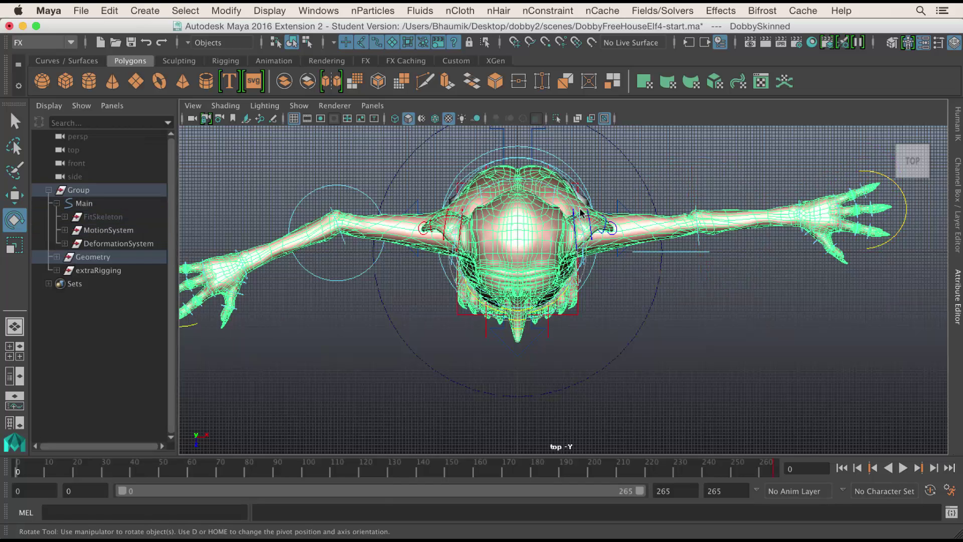
pyautogui.click(689, 270)
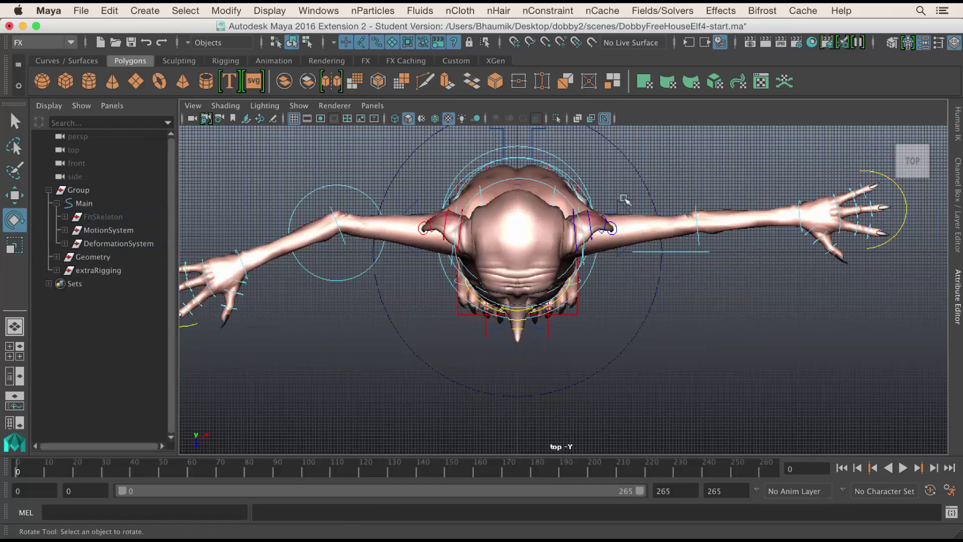
# Step: Select the left FK shoulder control and rotate it in the top view so the upper arm extends straight sideways
pyautogui.press('space')
pyautogui.moveTo(611, 209); pyautogui.dragTo(610, 173)
pyautogui.keyDown('alt'); pyautogui.moveTo(501, 241); pyautogui.dragTo(417, 245); pyautogui.keyUp('alt')
pyautogui.click(386, 225)
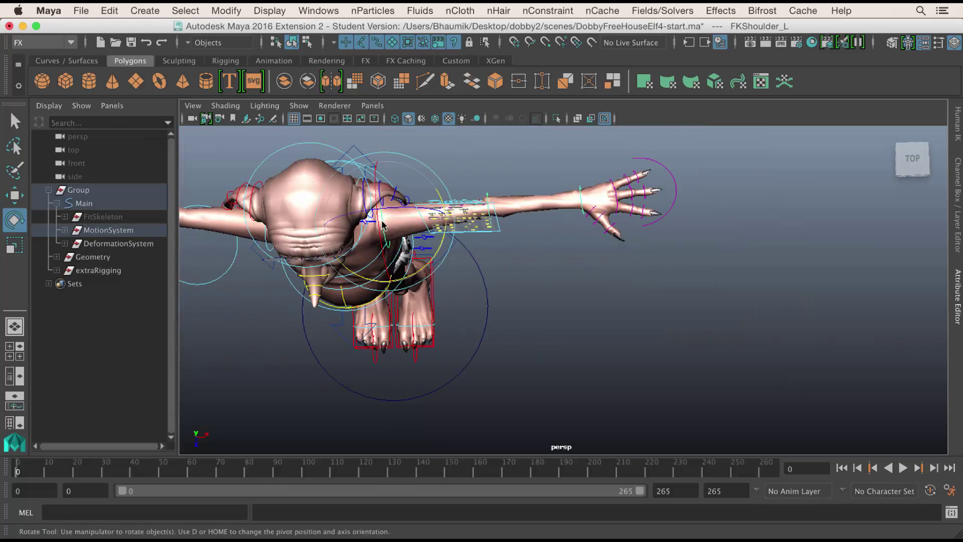
pyautogui.press('space')
pyautogui.click(529, 250)
pyautogui.moveTo(529, 249); pyautogui.dragTo(456, 247)
pyautogui.moveTo(632, 265); pyautogui.dragTo(634, 272)
# Step: Rotate the left FK elbow control to about -30.5 degrees in Y to align the forearm with the upper arm, and deselect it
pyautogui.click(697, 235)
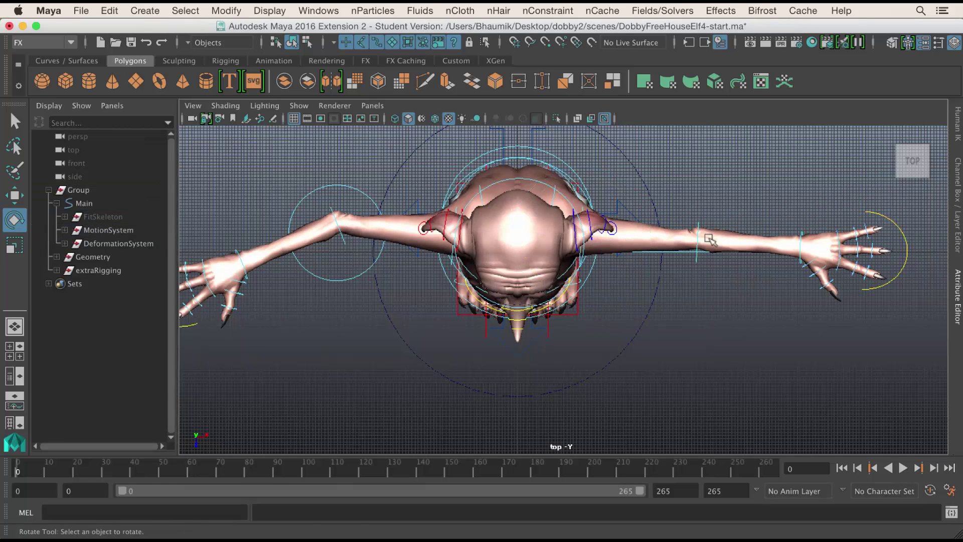
pyautogui.moveTo(685, 218); pyautogui.dragTo(652, 201)
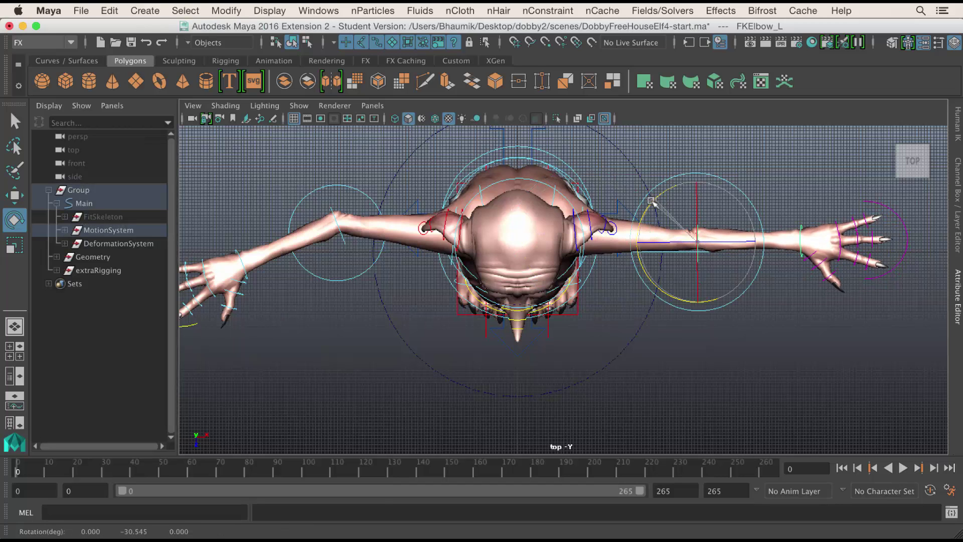
pyautogui.click(811, 326)
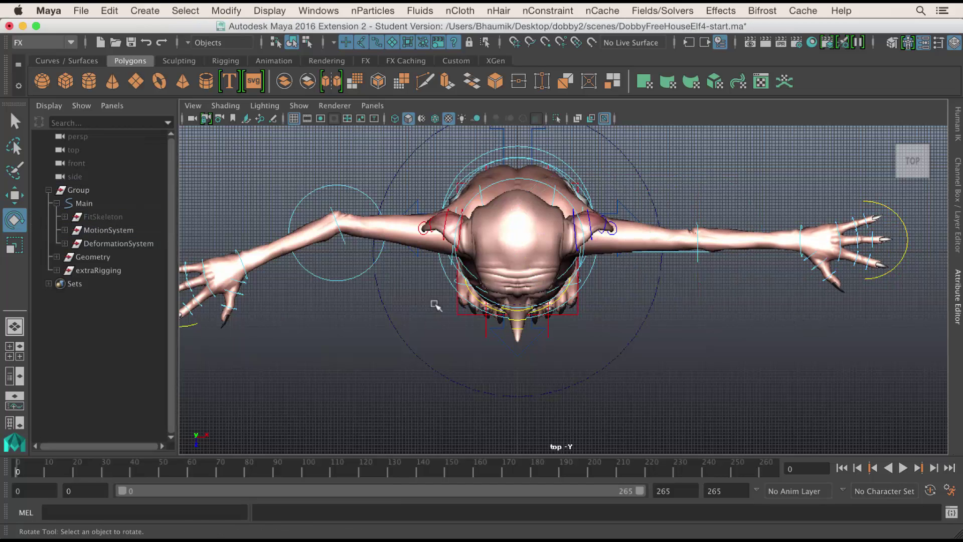
# Step: Rotate the right arm's FK controls in the top view so the arm extends straight sideways like the left one
pyautogui.keyDown('alt'); pyautogui.moveTo(435, 305); pyautogui.dragTo(513, 298, button='middle'); pyautogui.keyUp('alt')
pyautogui.click(441, 276)
pyautogui.moveTo(459, 262)
pyautogui.mouseDown()
pyautogui.moveTo(435, 279)
pyautogui.moveTo(495, 284)
pyautogui.moveTo(458, 279)
pyautogui.mouseUp()
pyautogui.click(523, 273)
pyautogui.click(456, 271)
pyautogui.click(462, 340)
# Step: Start a HumanIK custom rig mapping for Dobby by defining a new skeleton character, and open its Definition view
pyautogui.press('space')
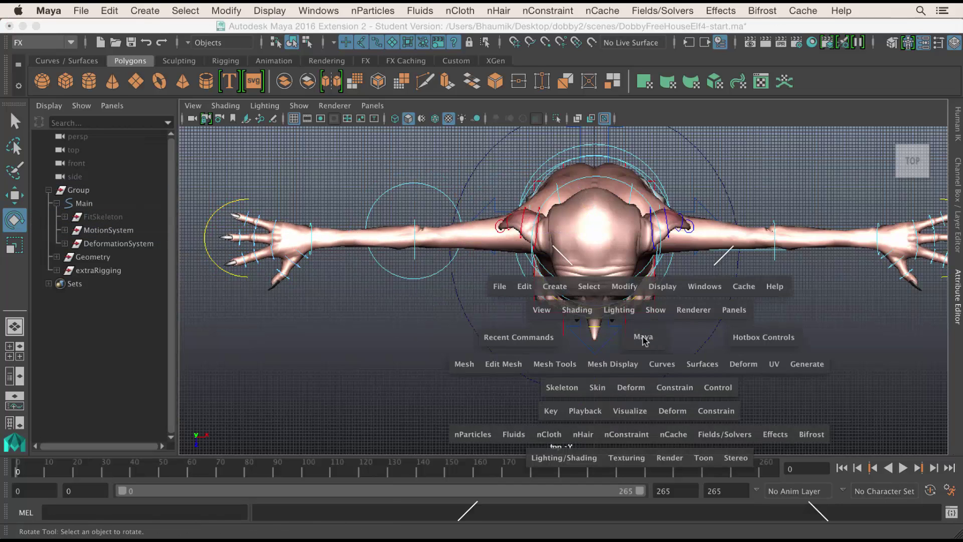
pyautogui.moveTo(643, 337); pyautogui.dragTo(647, 307)
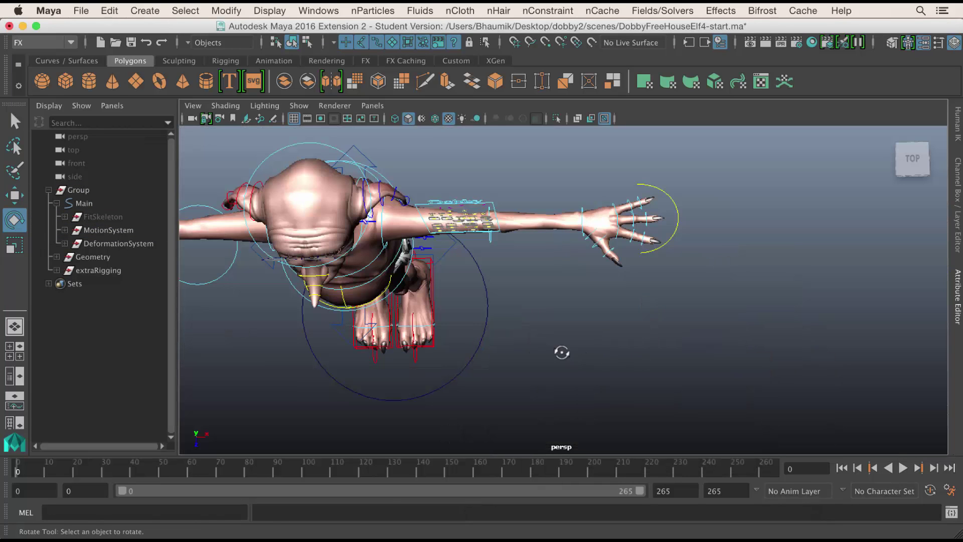
pyautogui.keyDown('alt'); pyautogui.moveTo(562, 352); pyautogui.dragTo(570, 318); pyautogui.keyUp('alt')
pyautogui.keyDown('alt'); pyautogui.moveTo(570, 318); pyautogui.dragTo(608, 333, button='right'); pyautogui.keyUp('alt')
pyautogui.keyDown('alt'); pyautogui.moveTo(608, 333); pyautogui.dragTo(541, 333, button='middle'); pyautogui.keyUp('alt')
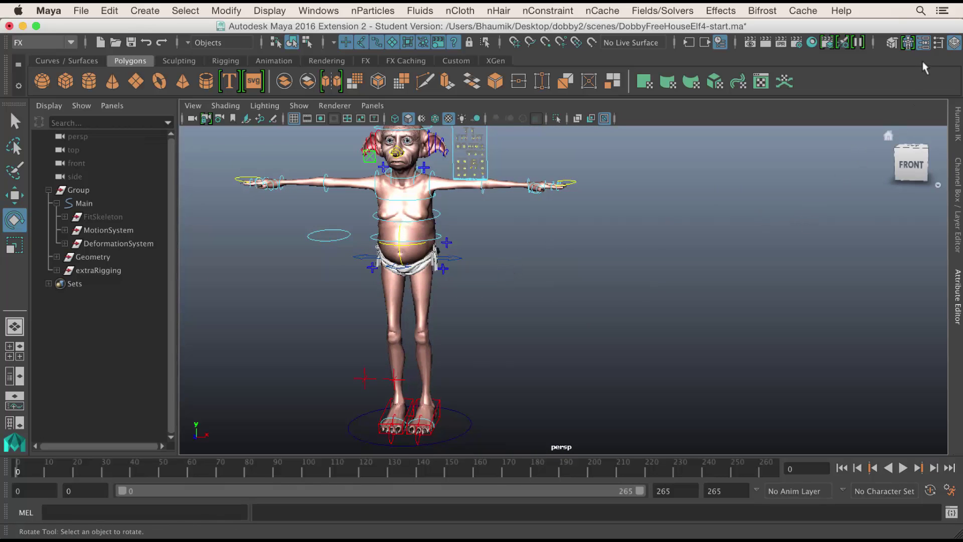
pyautogui.click(908, 44)
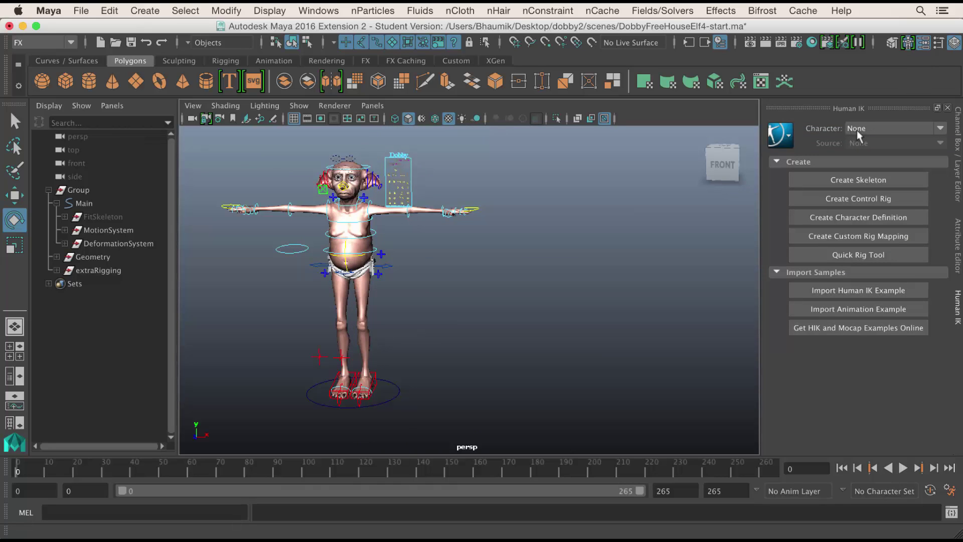
pyautogui.click(825, 242)
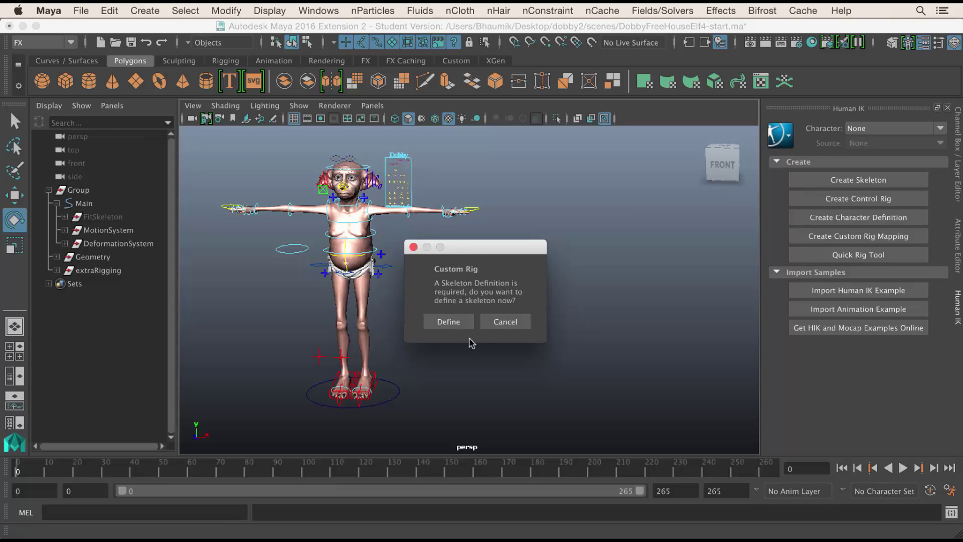
pyautogui.click(460, 324)
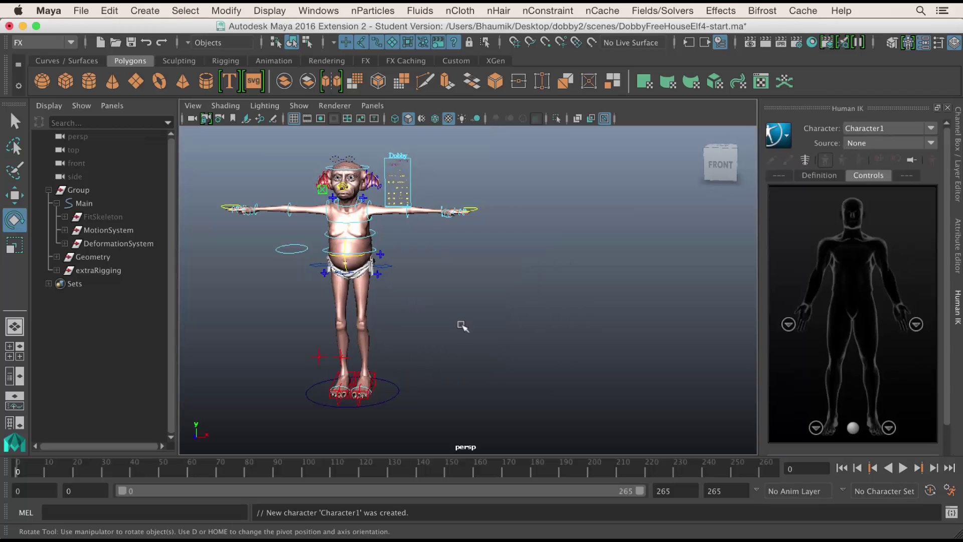
pyautogui.click(816, 176)
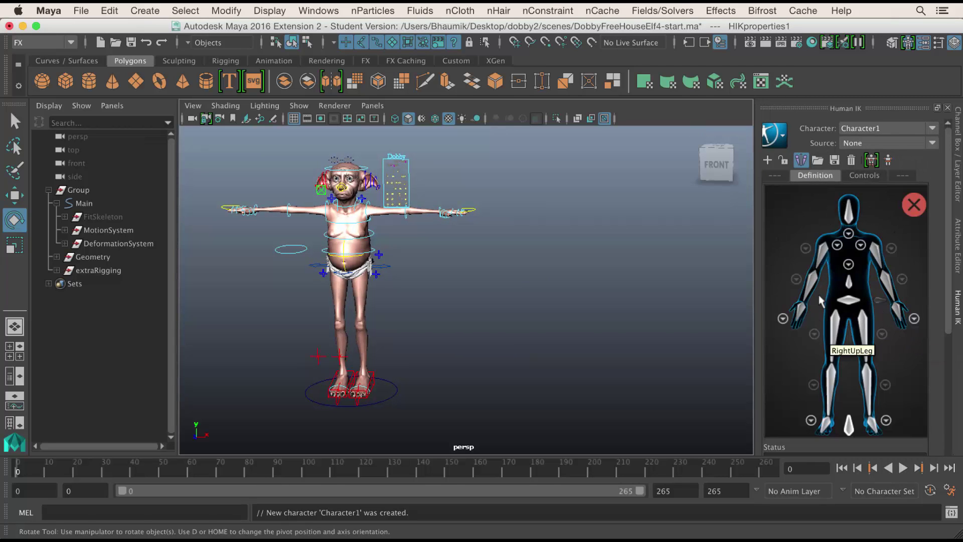
pyautogui.moveTo(916, 204)
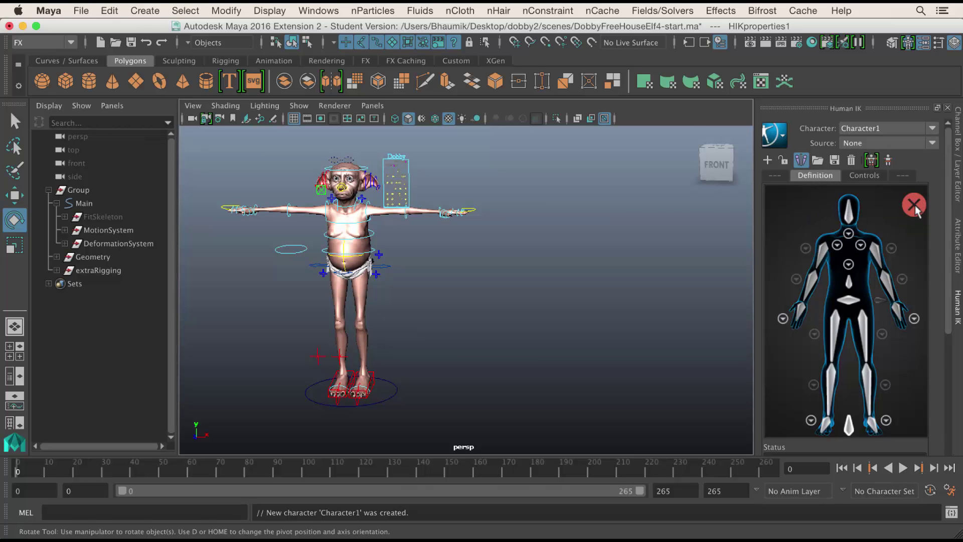
# Step: Hide the NURBS curves and show the joints in the perspective viewport
pyautogui.keyDown('alt'); pyautogui.moveTo(447, 273); pyautogui.dragTo(517, 261, button='middle'); pyautogui.keyUp('alt')
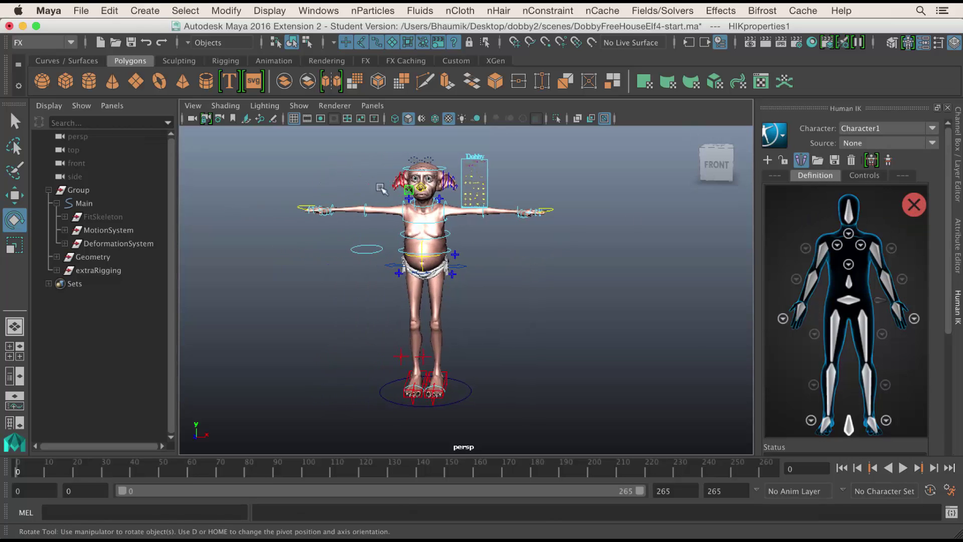
pyautogui.click(298, 106)
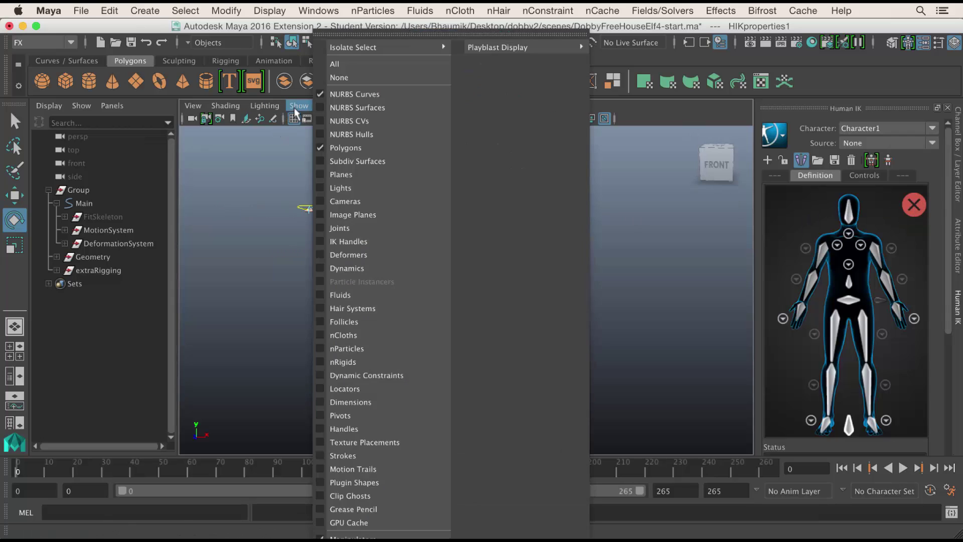
pyautogui.click(358, 94)
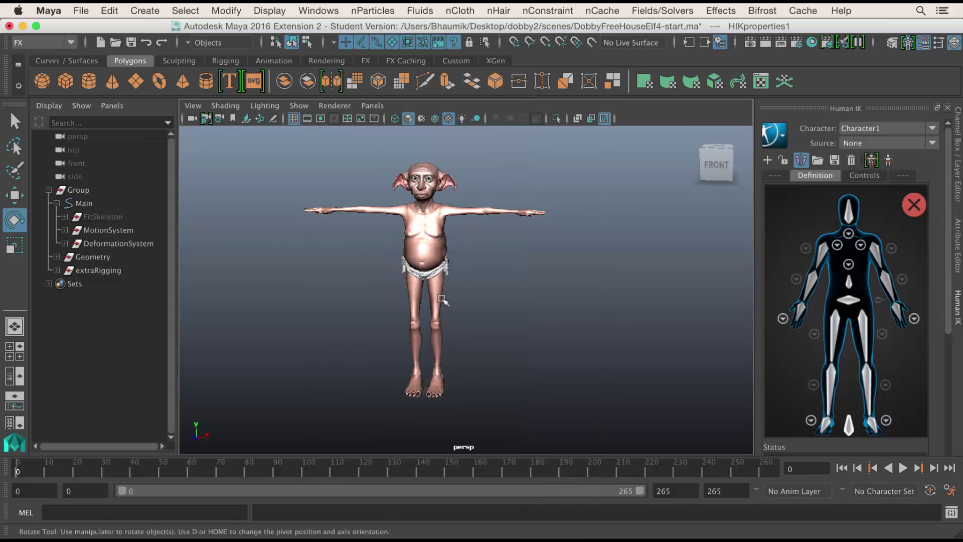
pyautogui.click(299, 106)
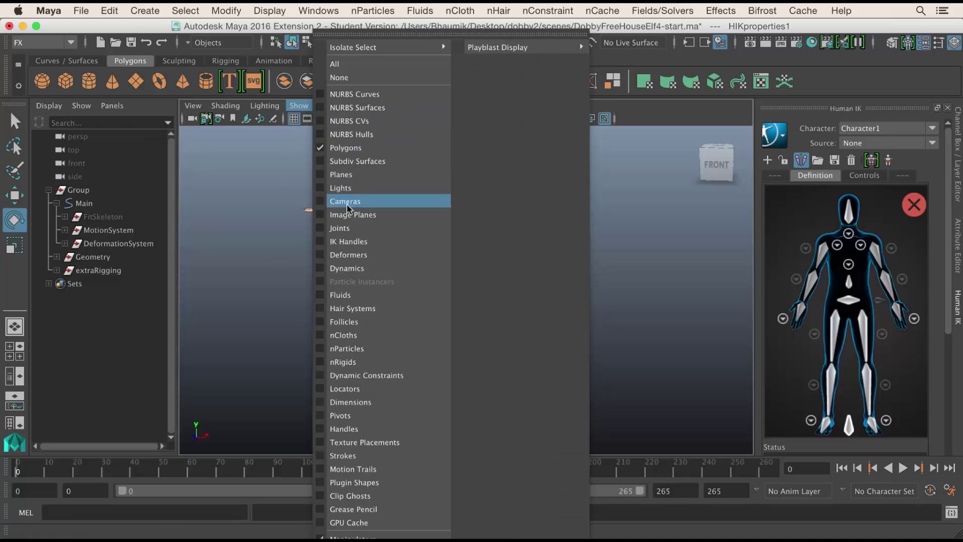
pyautogui.click(348, 228)
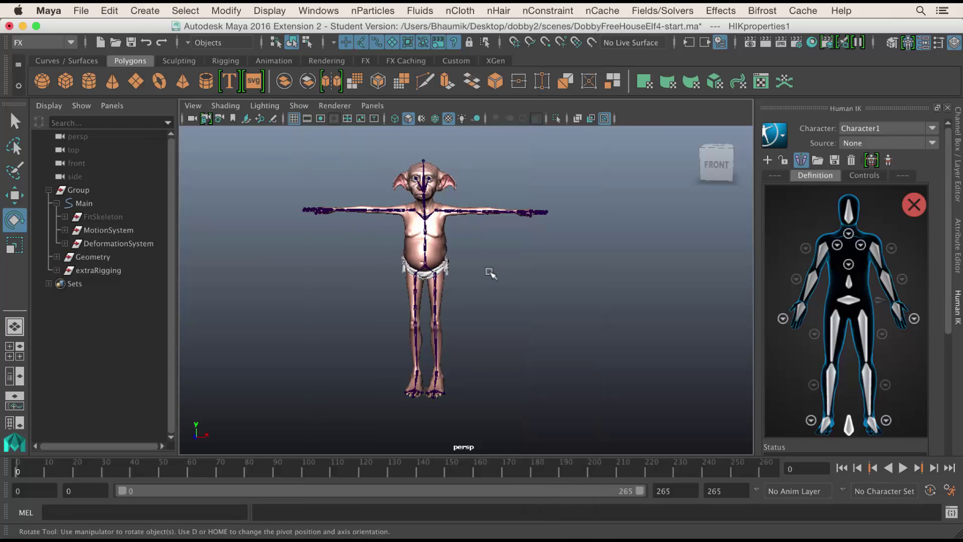
# Step: Isolate the DeformationSystem and Geometry groups in the viewport and clear the selection
pyautogui.click(129, 245)
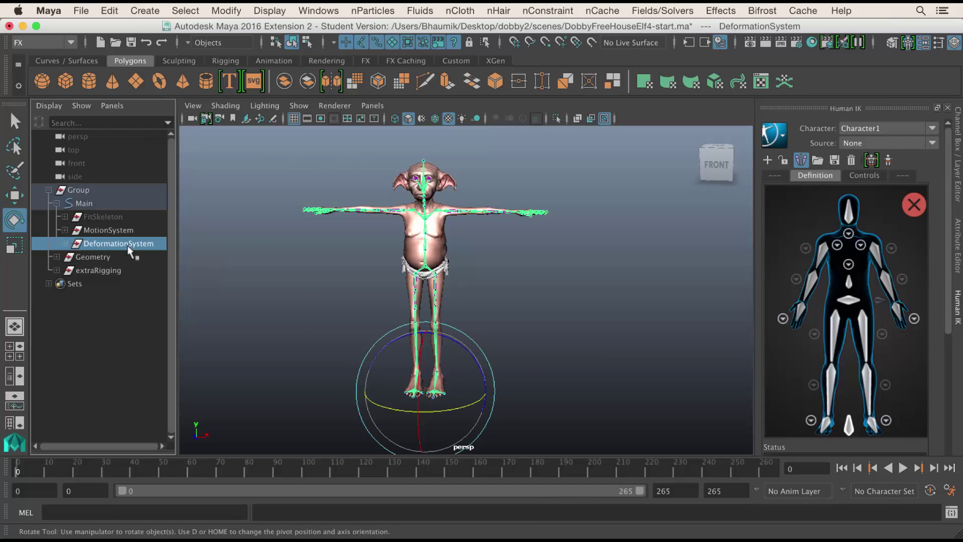
pyautogui.keyDown('shift'); pyautogui.click(130, 257); pyautogui.keyUp('shift')
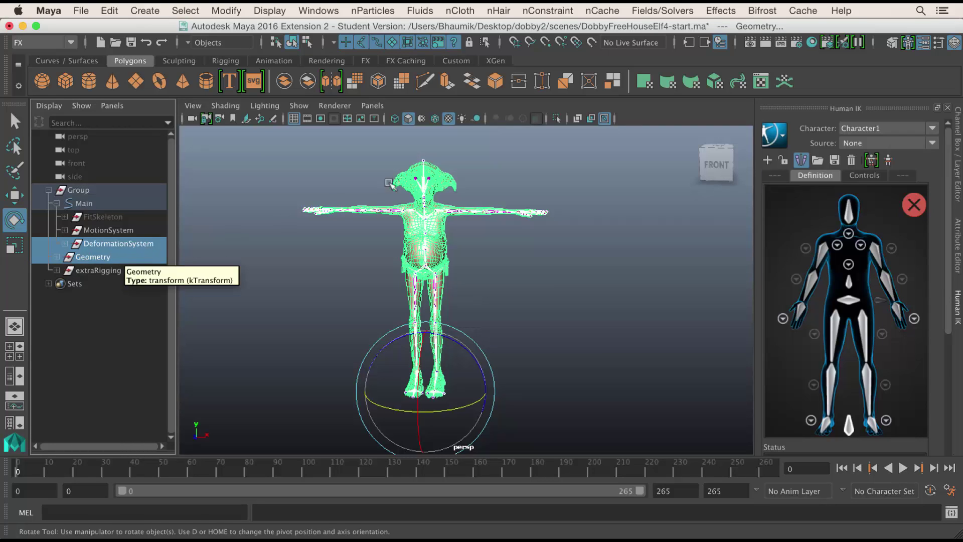
pyautogui.click(556, 119)
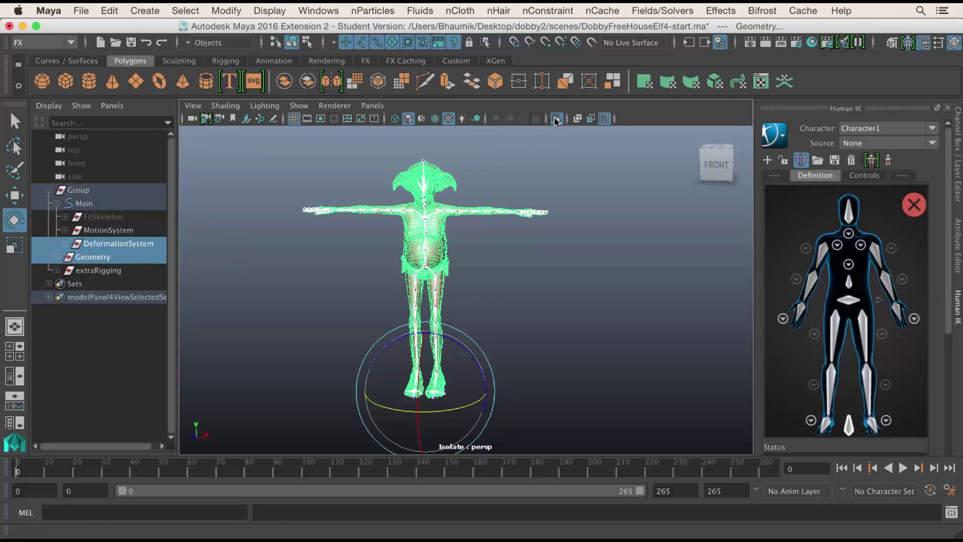
pyautogui.click(600, 255)
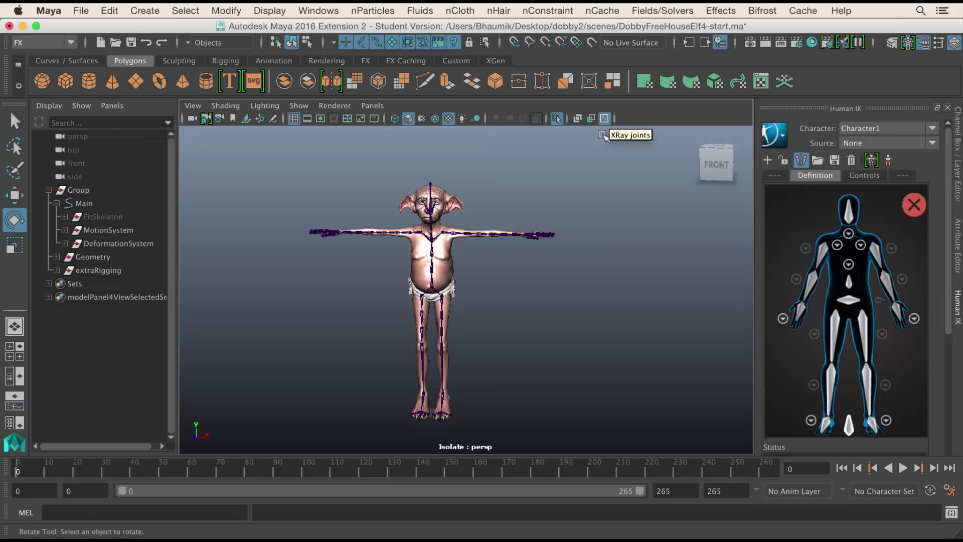
# Step: Assign the Shoulder_L, Elbow_L and Wrist_L joints to the left arm, forearm and hand of the HumanIK definition
pyautogui.click(606, 118)
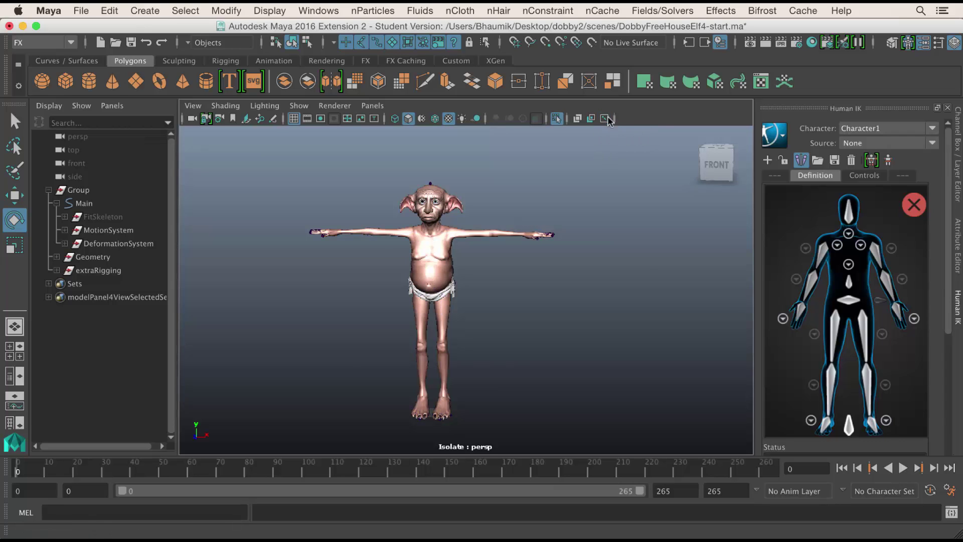
pyautogui.click(607, 118)
pyautogui.keyDown('alt'); pyautogui.moveTo(531, 306); pyautogui.dragTo(564, 317, button='right'); pyautogui.keyUp('alt')
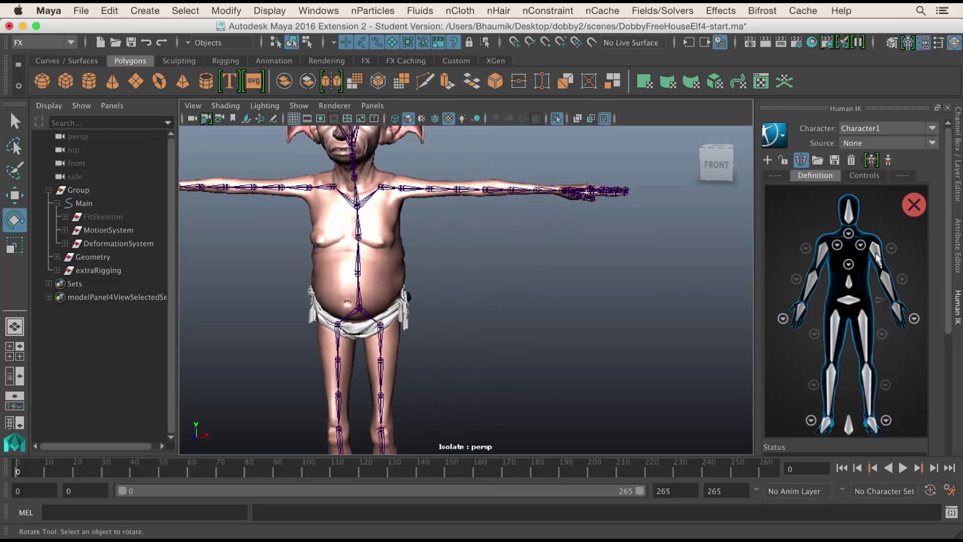
pyautogui.click(413, 193)
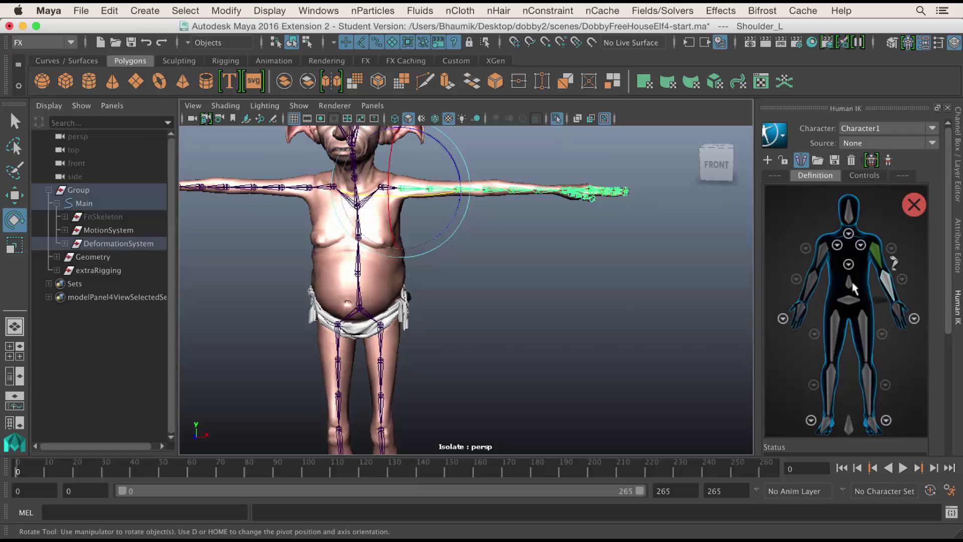
pyautogui.click(495, 194)
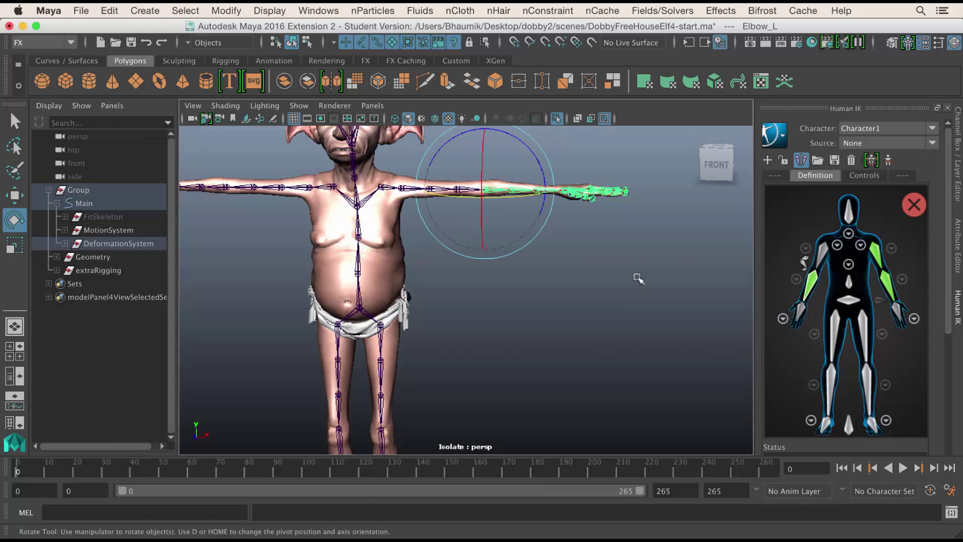
pyautogui.click(639, 253)
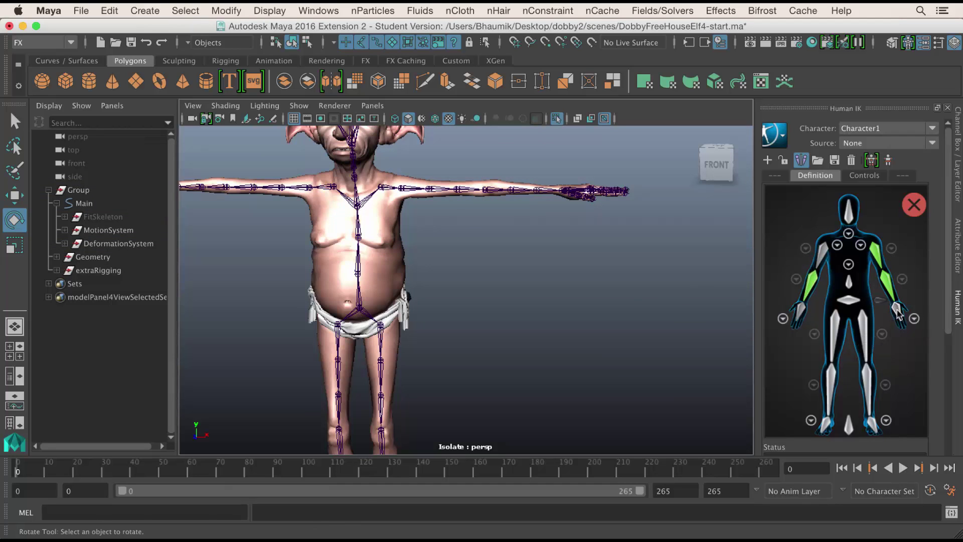
pyautogui.keyDown('alt'); pyautogui.moveTo(675, 267); pyautogui.dragTo(590, 263); pyautogui.keyUp('alt')
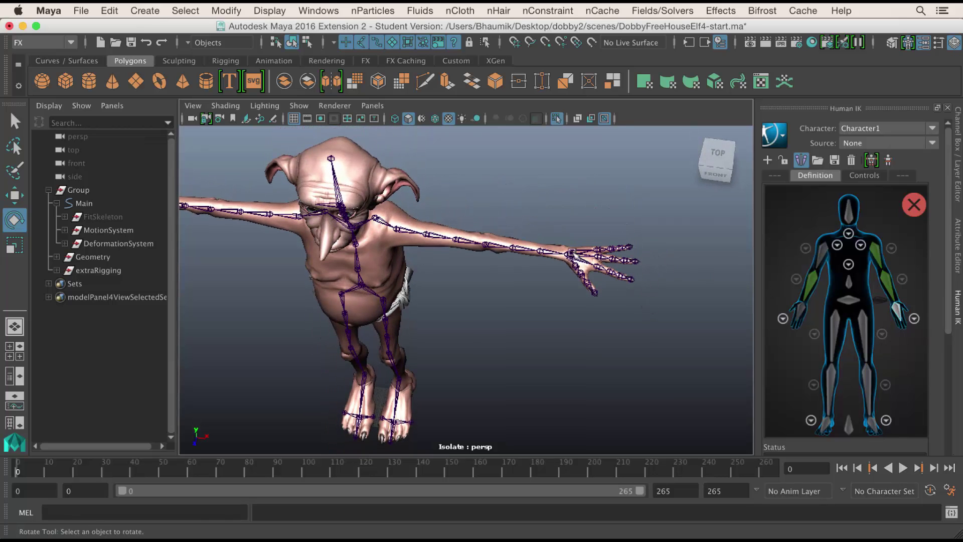
pyautogui.click(573, 254)
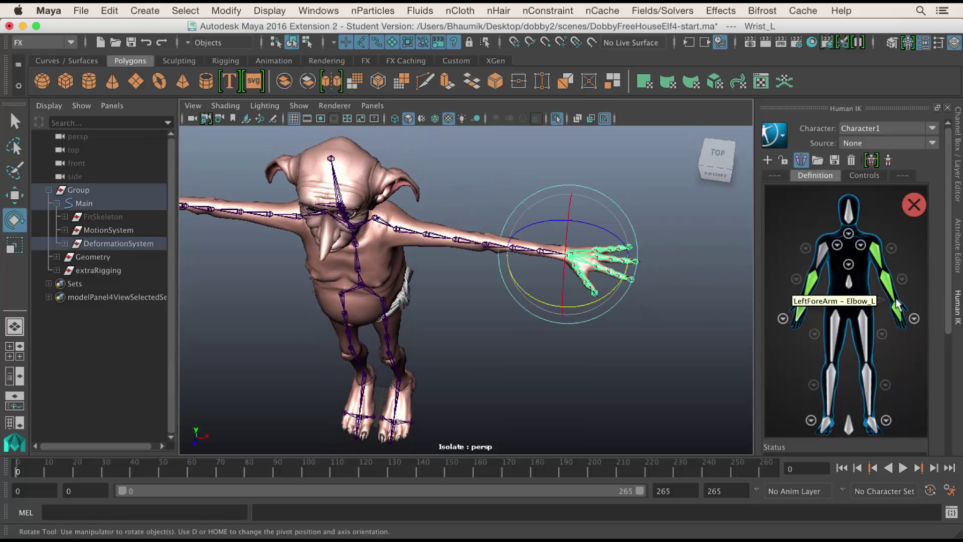
# Step: Check which joints are assigned to the right forearm and right hand in the HumanIK definition
pyautogui.keyDown('alt'); pyautogui.moveTo(651, 346); pyautogui.dragTo(677, 301); pyautogui.keyUp('alt')
pyautogui.keyDown('alt'); pyautogui.moveTo(677, 300); pyautogui.dragTo(619, 281, button='right'); pyautogui.keyUp('alt')
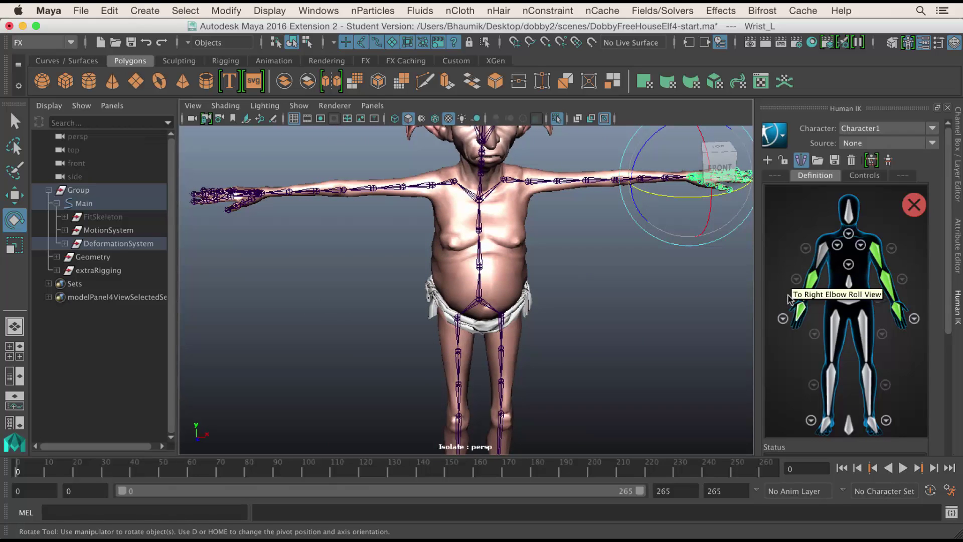
pyautogui.click(813, 284)
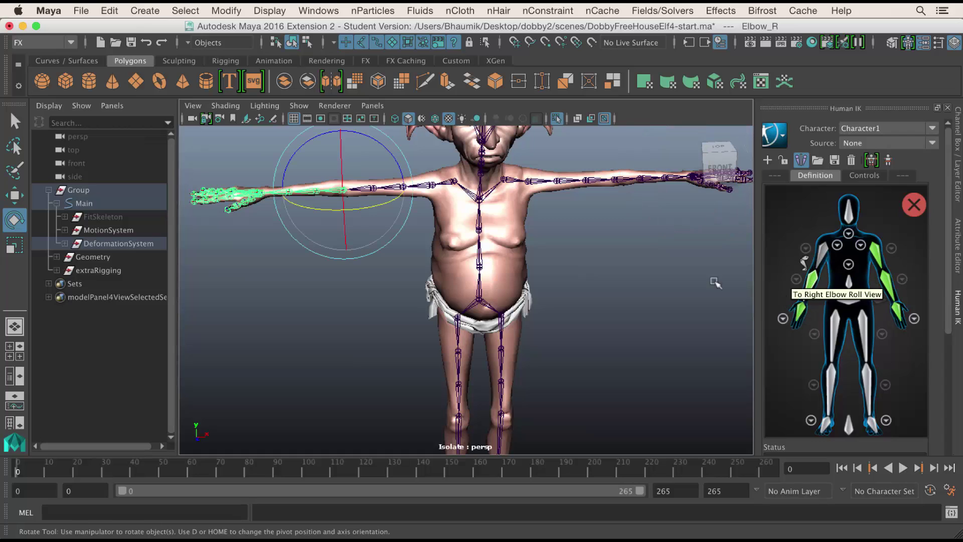
pyautogui.click(804, 313)
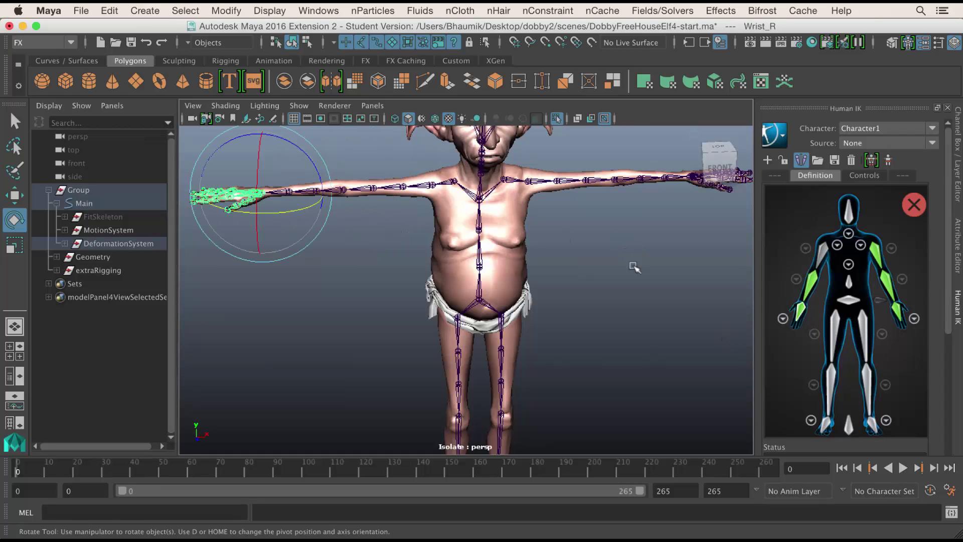
pyautogui.click(623, 284)
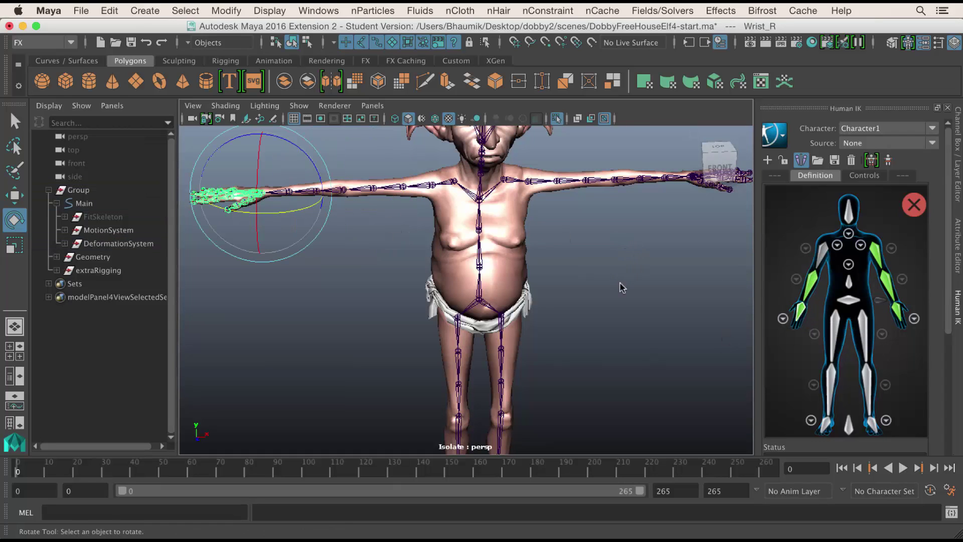
# Step: Assign the Shoulder_R joint to the right upper arm of the HumanIK definition and clear the selection
pyautogui.click(429, 186)
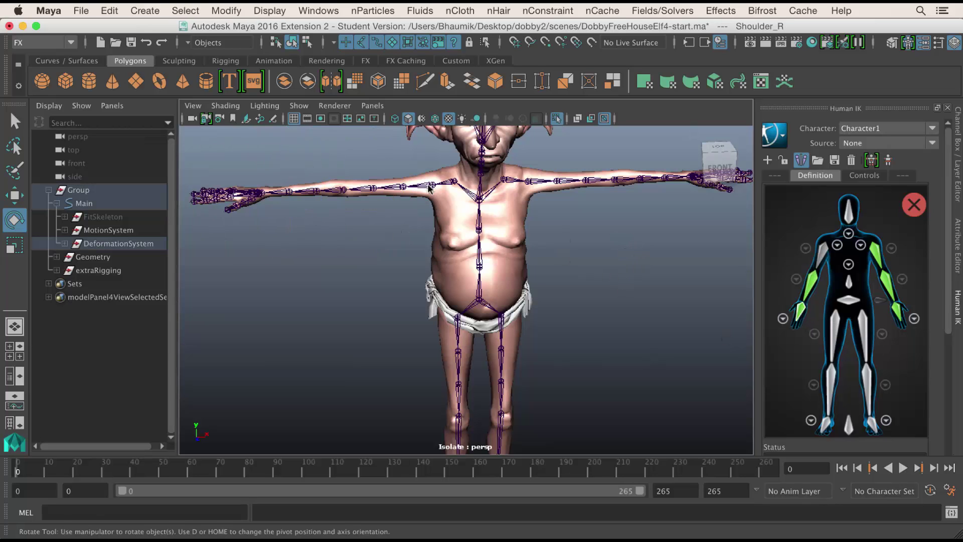
pyautogui.rightClick(820, 256)
pyautogui.click(842, 222)
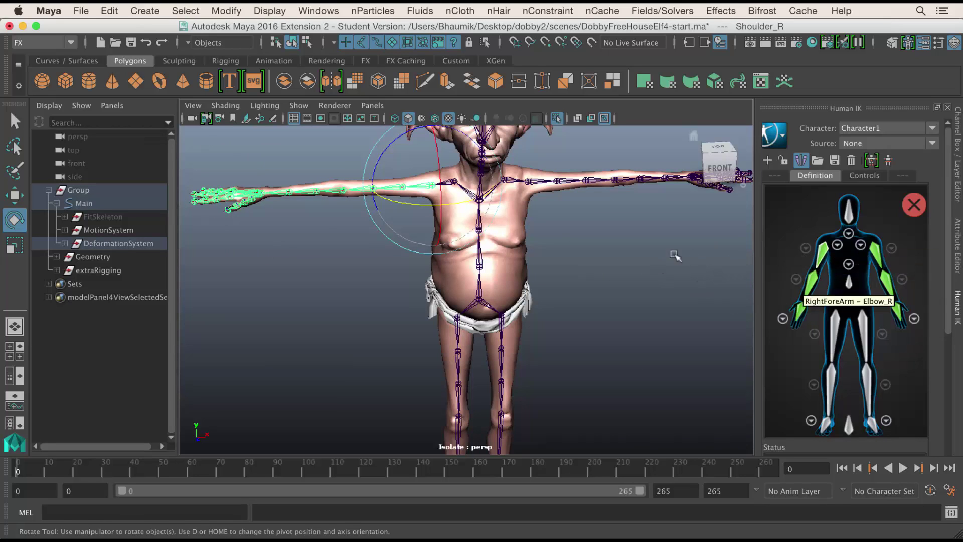
pyautogui.click(617, 276)
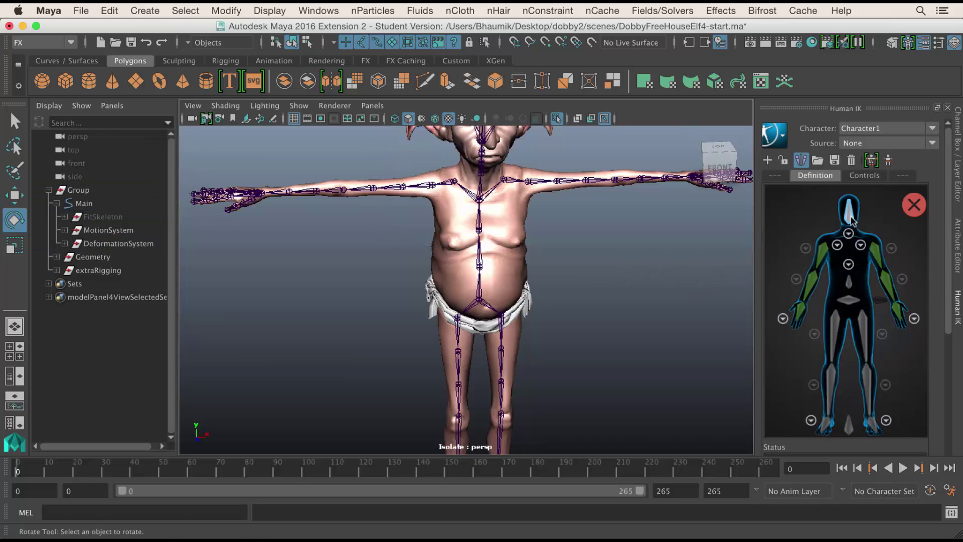
# Step: Assign the Head_M joint to the head and the Root_M joint to the hips of the HumanIK definition
pyautogui.keyDown('alt'); pyautogui.moveTo(637, 251); pyautogui.dragTo(507, 201); pyautogui.keyUp('alt')
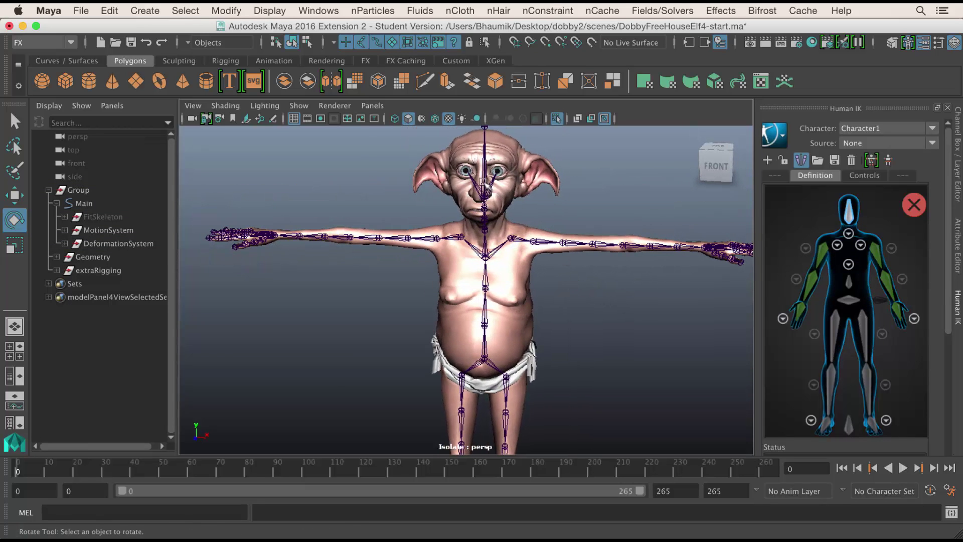
pyautogui.click(485, 185)
pyautogui.keyDown('alt'); pyautogui.moveTo(603, 330); pyautogui.dragTo(547, 314); pyautogui.keyUp('alt')
pyautogui.keyDown('alt'); pyautogui.moveTo(546, 314); pyautogui.dragTo(559, 281, button='middle'); pyautogui.keyUp('alt')
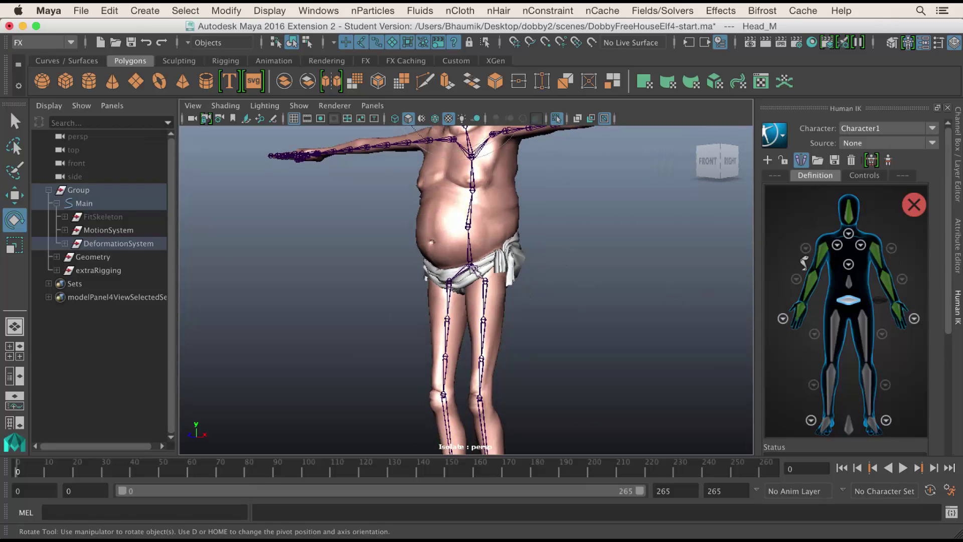
pyautogui.click(472, 267)
# Step: Assign Hip_L, Knee_L and Ankle_L to the left thigh, shin and foot of the definition, and BackA_M to the spine
pyautogui.press('f')
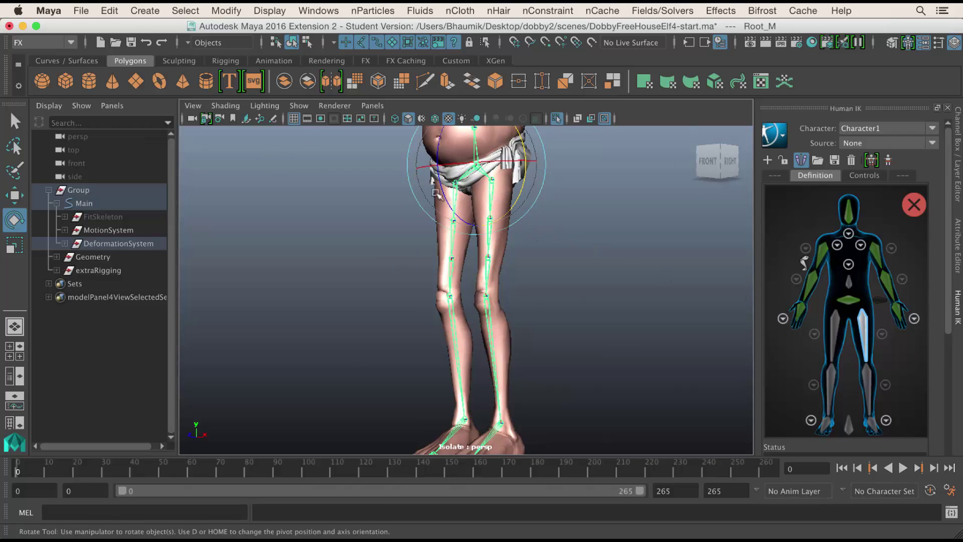
pyautogui.press('q')
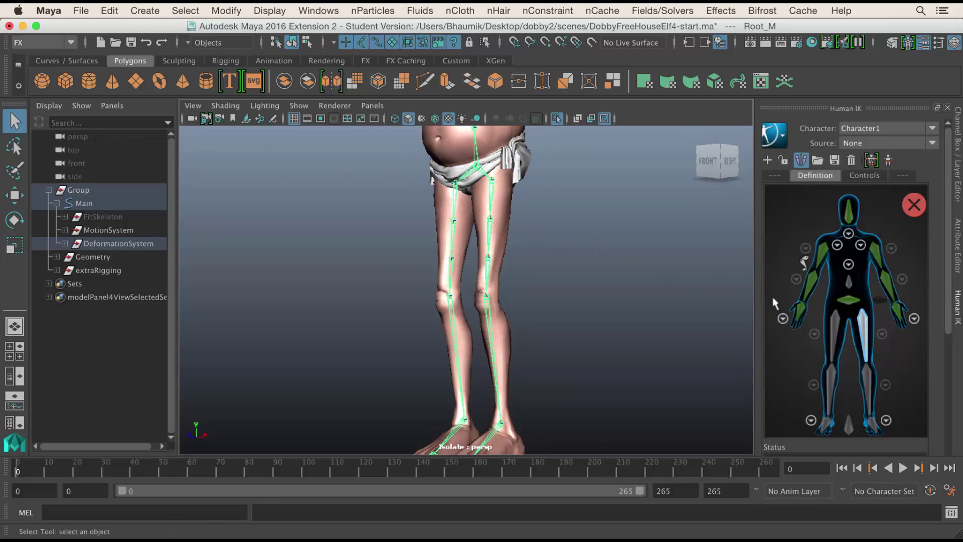
pyautogui.click(491, 192)
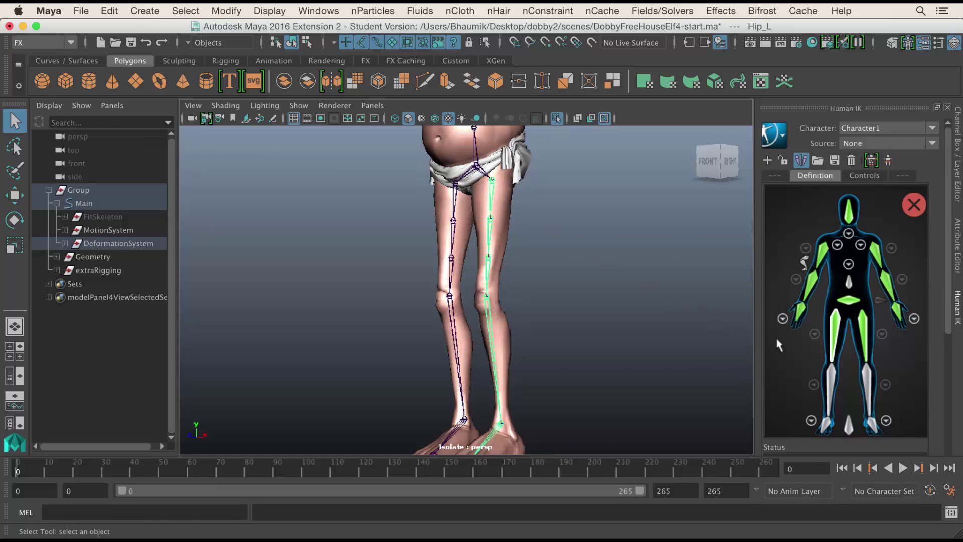
pyautogui.click(868, 394)
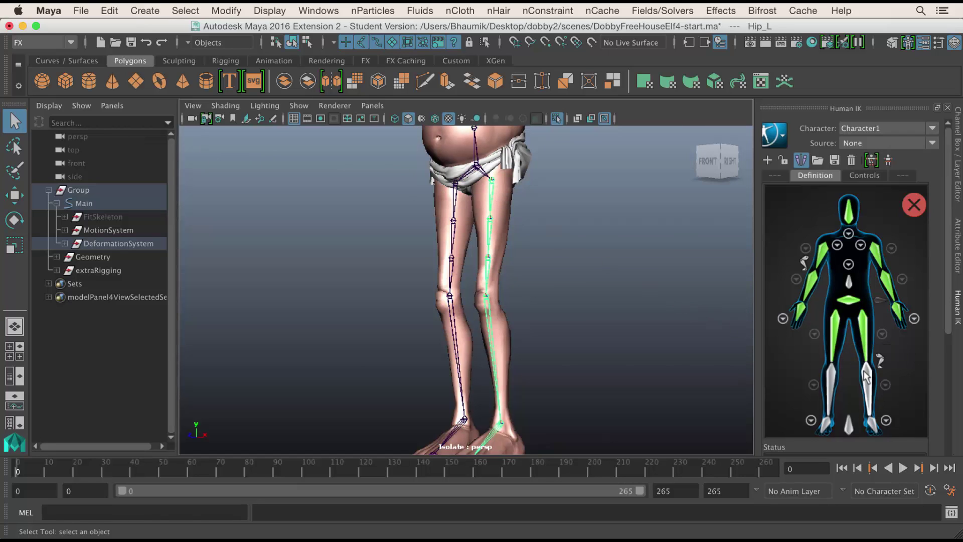
pyautogui.click(490, 317)
pyautogui.press('f')
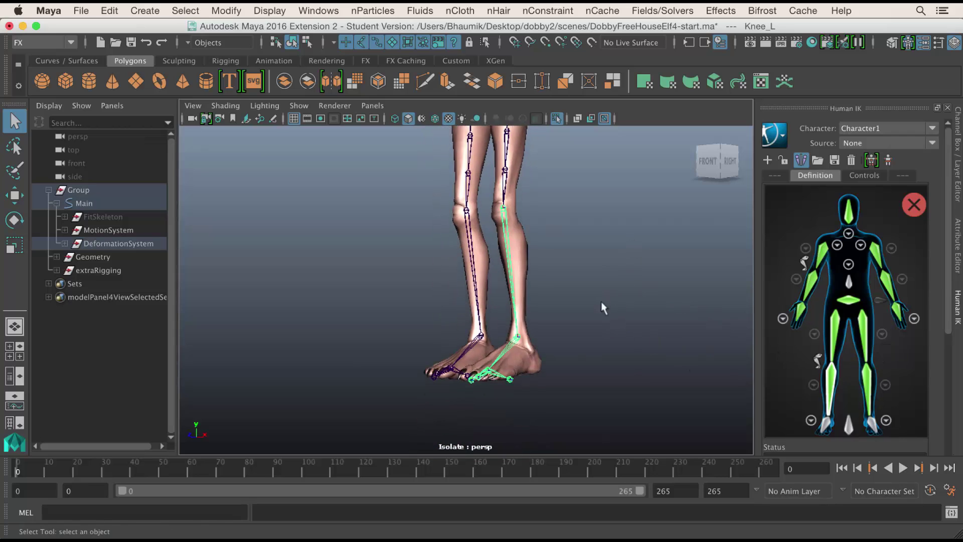
pyautogui.click(517, 351)
pyautogui.keyDown('alt'); pyautogui.moveTo(619, 361); pyautogui.dragTo(581, 331, button='middle'); pyautogui.keyUp('alt')
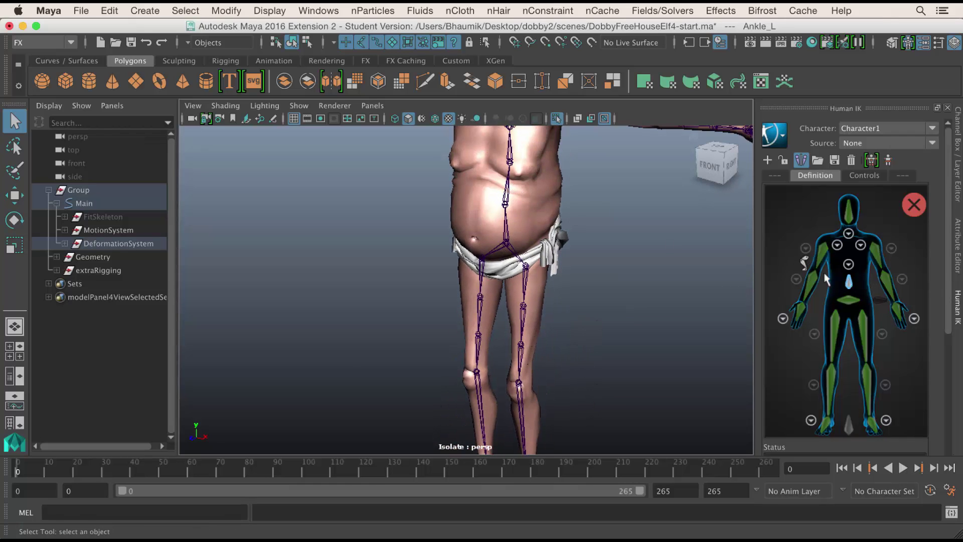
pyautogui.click(506, 198)
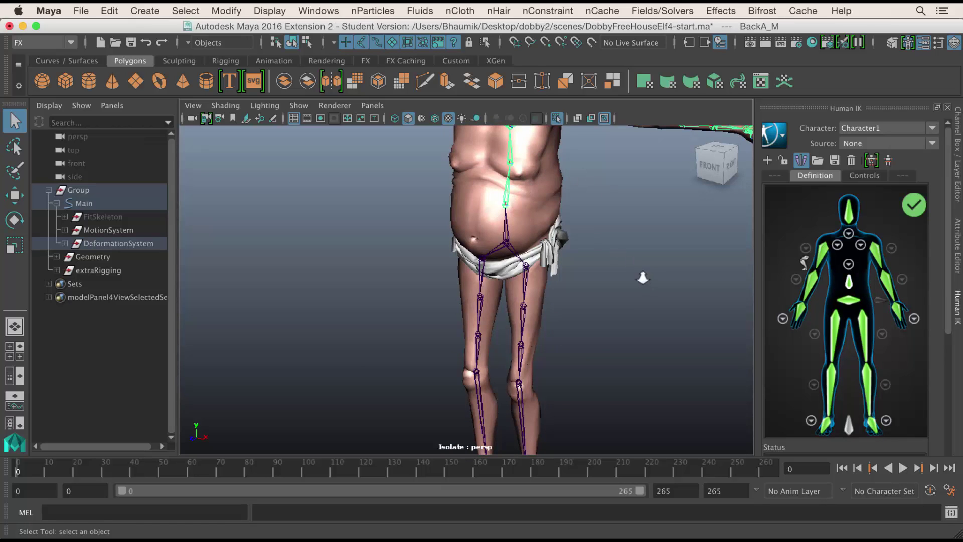
# Step: Assign the MiddleToe1_L joint to the toe base in the left foot's detail view and return to the full-body view
pyautogui.moveTo(642, 278)
pyautogui.keyDown('alt'); pyautogui.mouseDown(button='right')
pyautogui.moveTo(645, 307)
pyautogui.moveTo(646, 276)
pyautogui.mouseUp(button='right'); pyautogui.keyUp('alt')
pyautogui.keyDown('alt'); pyautogui.moveTo(644, 287); pyautogui.dragTo(662, 275); pyautogui.keyUp('alt')
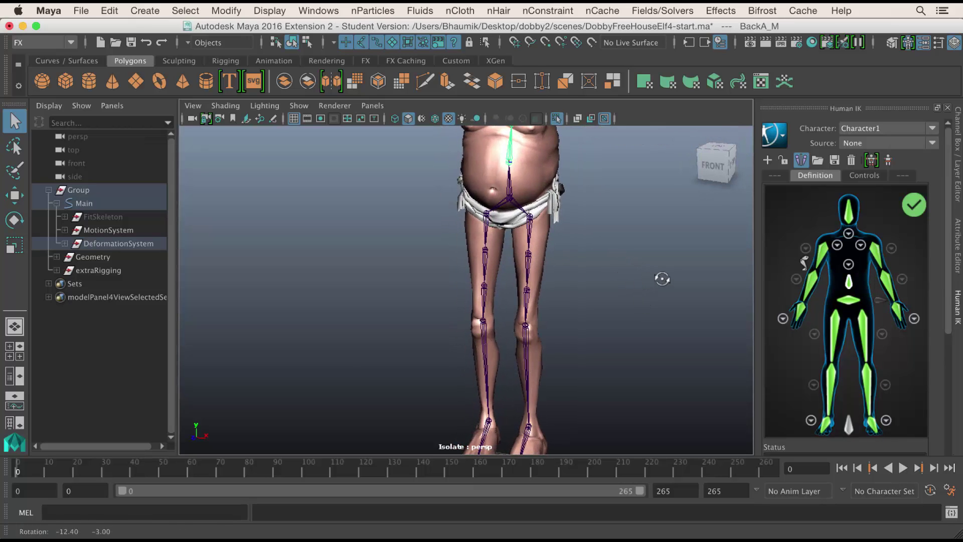
pyautogui.keyDown('alt'); pyautogui.moveTo(635, 305); pyautogui.dragTo(613, 314, button='middle'); pyautogui.keyUp('alt')
pyautogui.keyDown('alt'); pyautogui.moveTo(602, 383); pyautogui.dragTo(577, 351, button='right'); pyautogui.keyUp('alt')
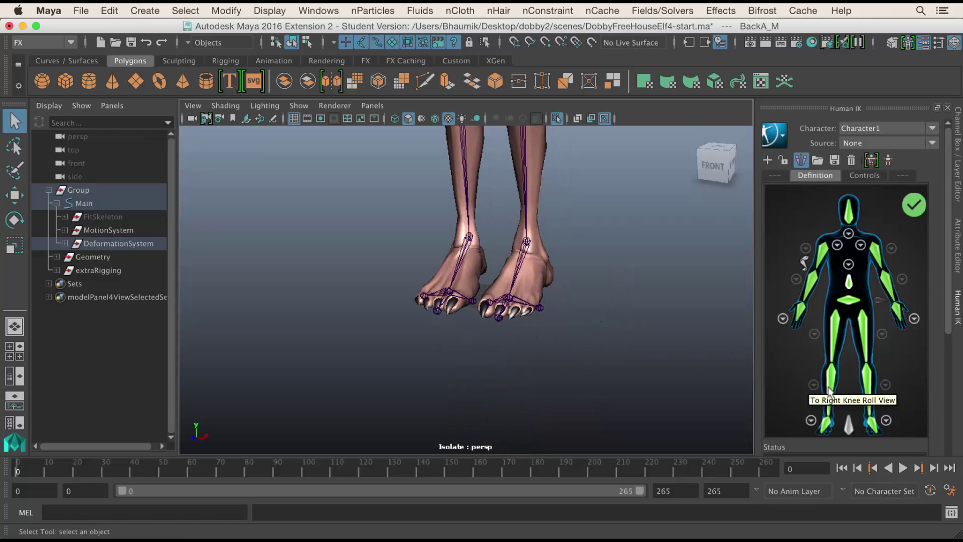
pyautogui.click(886, 421)
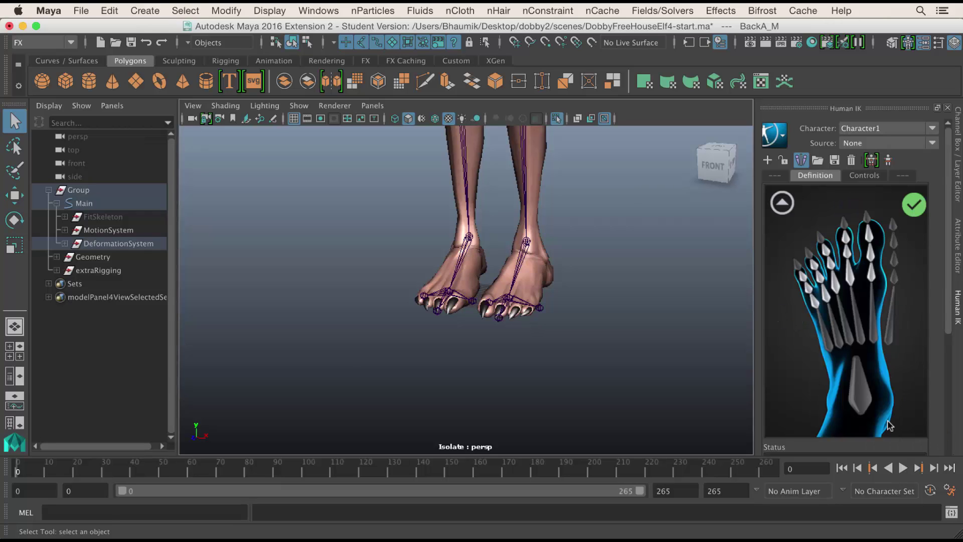
pyautogui.click(509, 299)
pyautogui.click(509, 300)
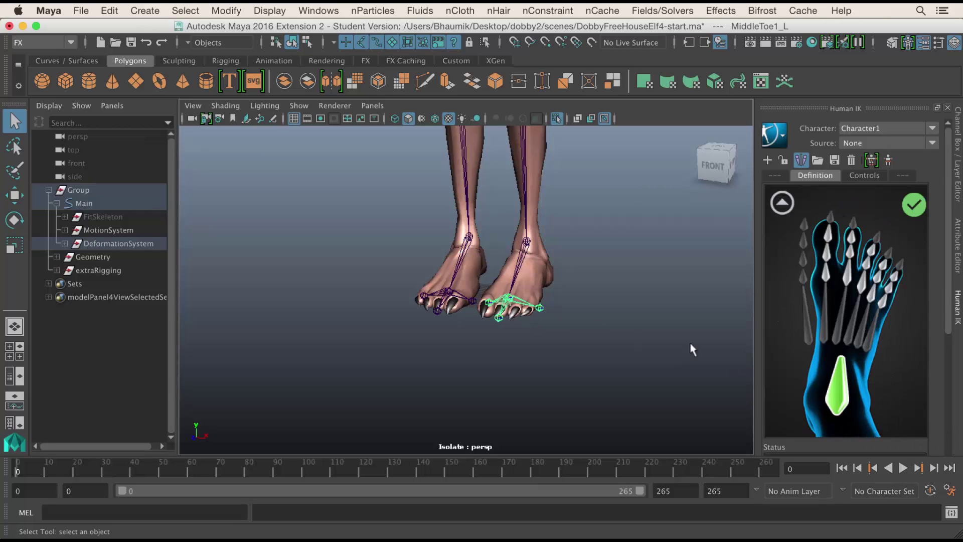
pyautogui.click(782, 204)
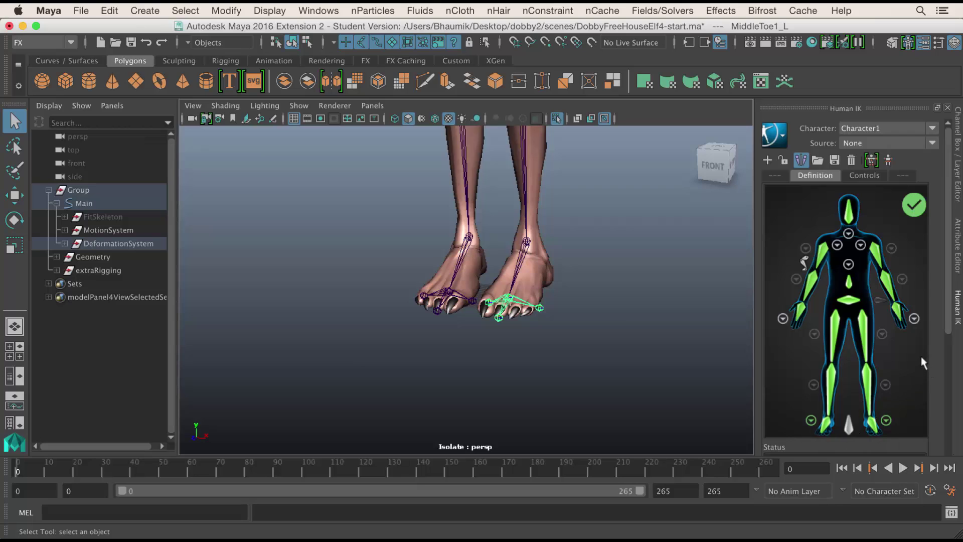
# Step: Assign the Scapula_L joint to the inner bone in the left shoulder's detail view, clear the selection and return to the full-body view
pyautogui.click(861, 246)
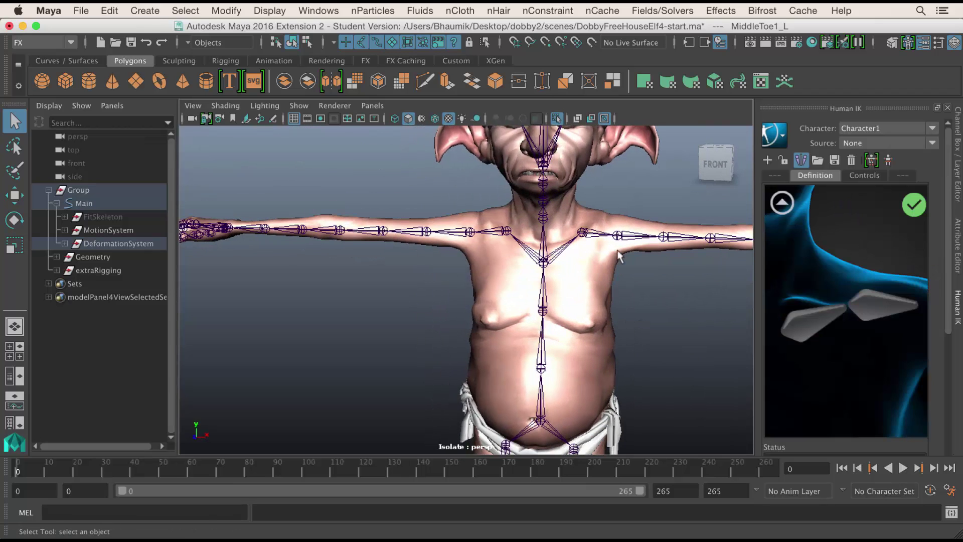
pyautogui.click(800, 321)
pyautogui.click(583, 234)
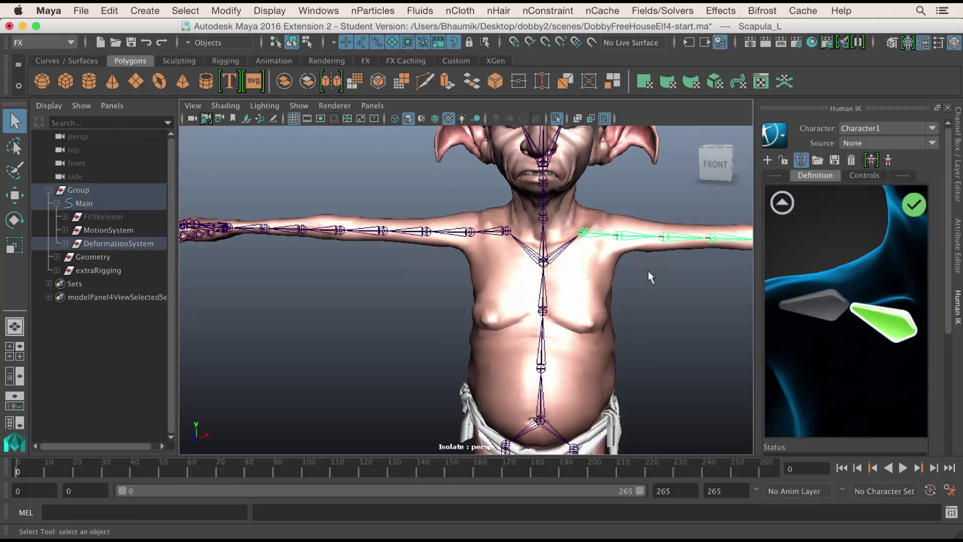
pyautogui.click(710, 369)
pyautogui.click(782, 203)
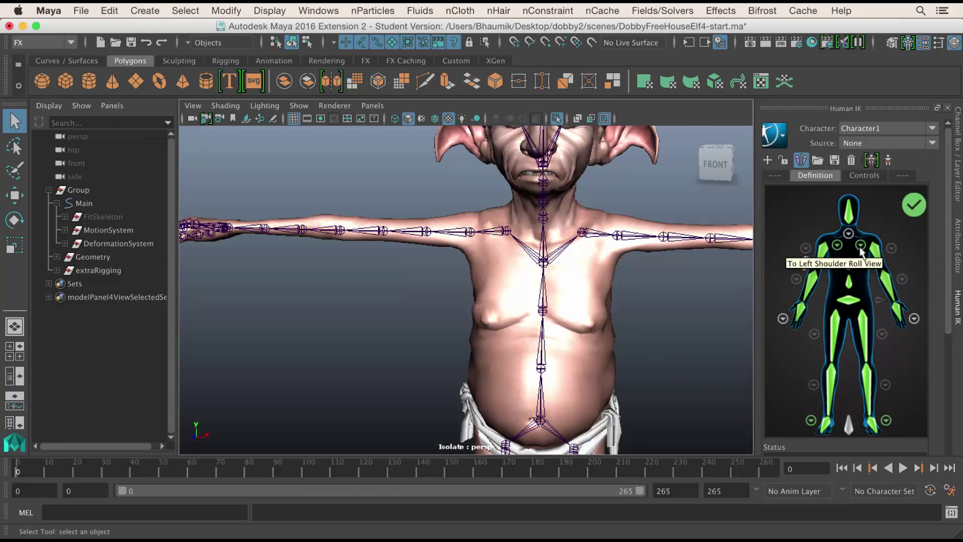
# Step: Assign BackB_M and Chest_M to the two lowest spine bones in the definition's spine detail view and return to the full-body view
pyautogui.click(848, 264)
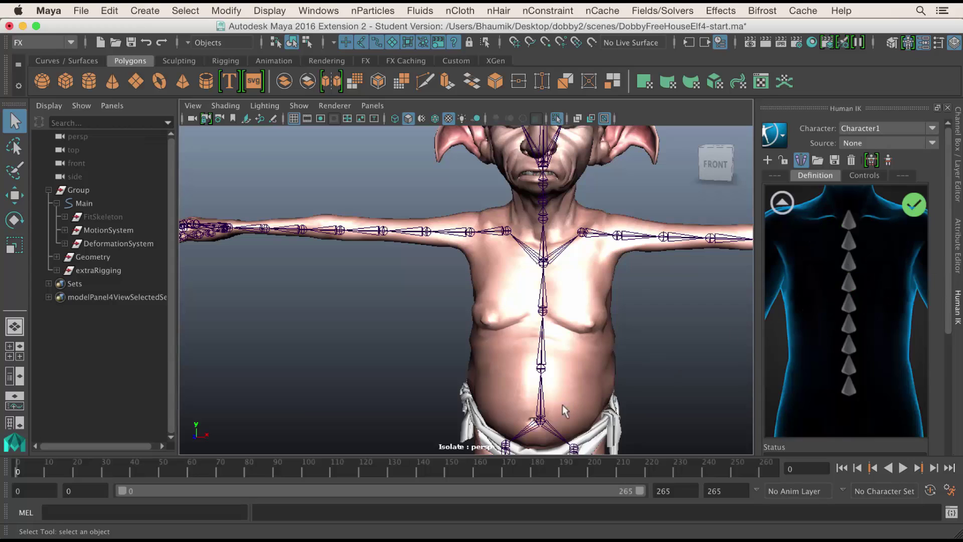
pyautogui.click(848, 387)
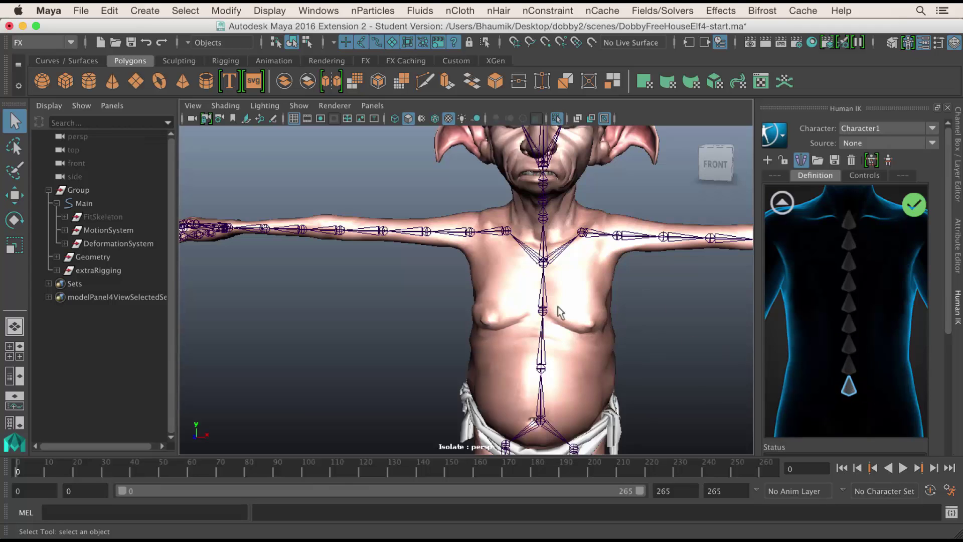
pyautogui.click(543, 300)
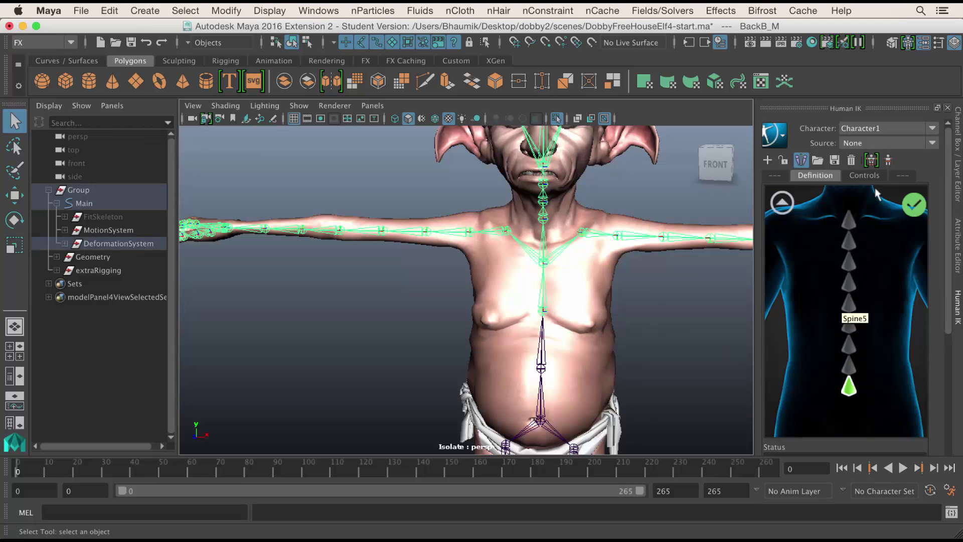
pyautogui.click(849, 365)
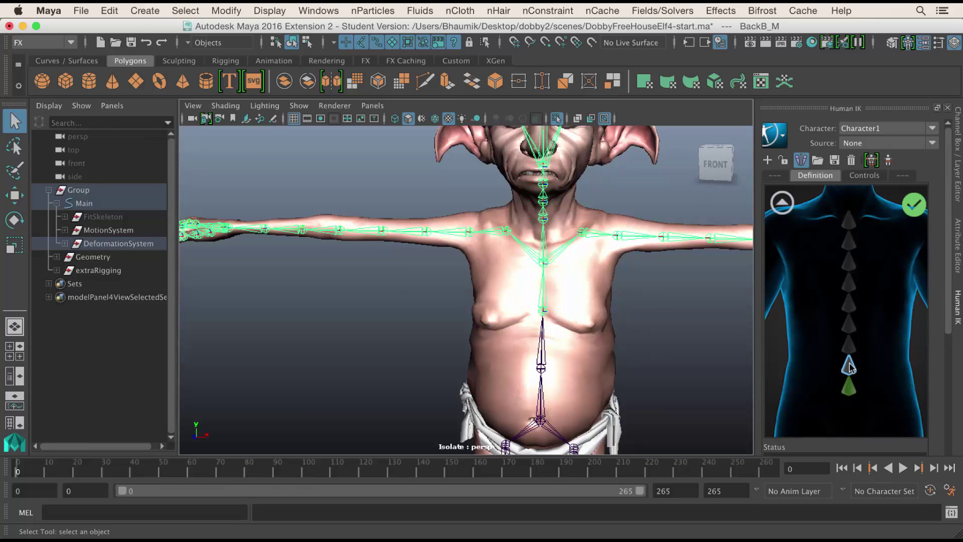
pyautogui.click(543, 245)
pyautogui.keyDown('alt'); pyautogui.moveTo(672, 355); pyautogui.dragTo(582, 304); pyautogui.keyUp('alt')
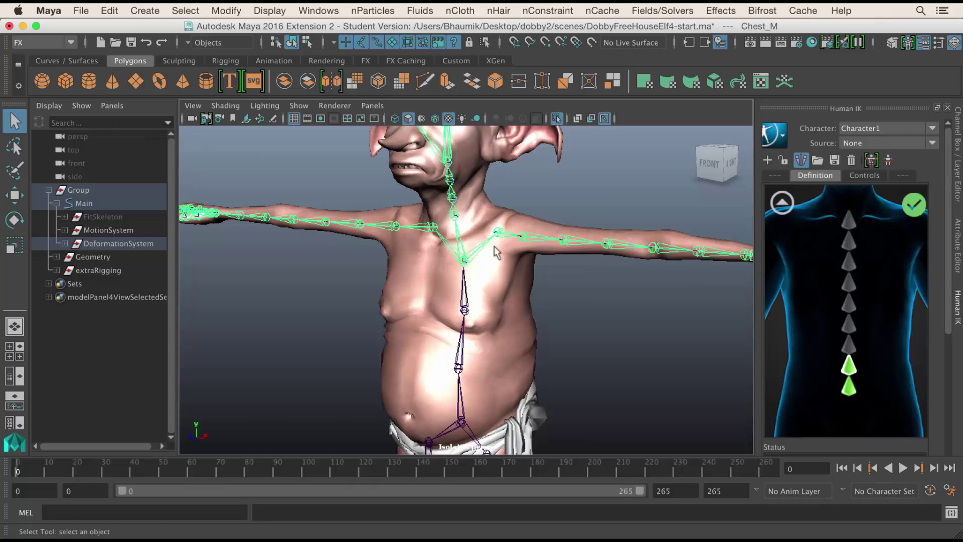
pyautogui.click(782, 203)
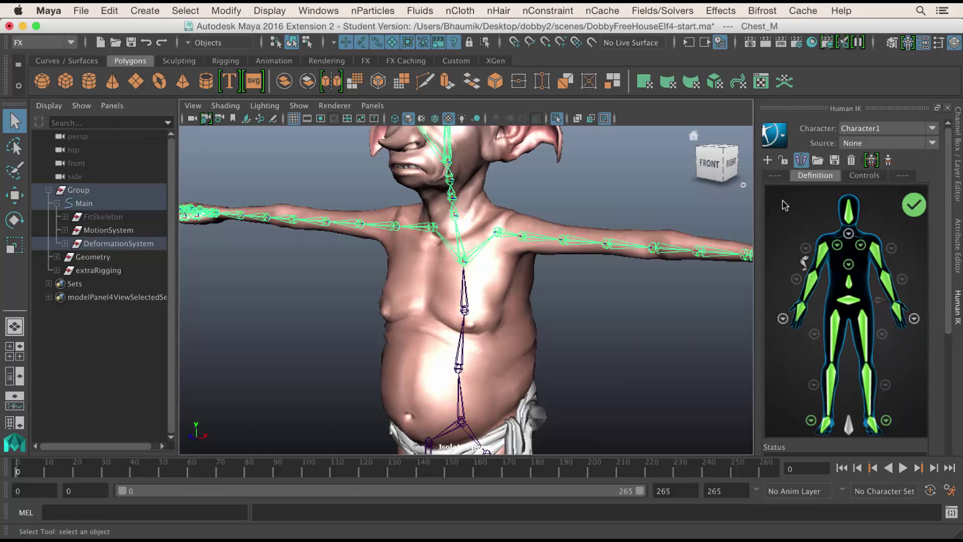
# Step: Assign Neck_M, NeckPart1_M and NeckPart2_M to the three lowest bones in the neck detail view and return to the full-body view
pyautogui.click(848, 234)
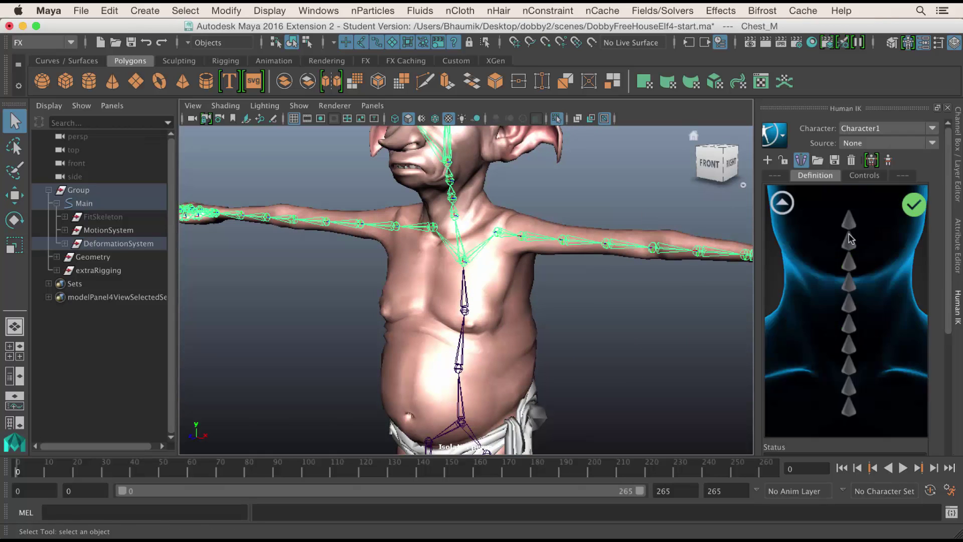
pyautogui.click(849, 406)
pyautogui.click(454, 214)
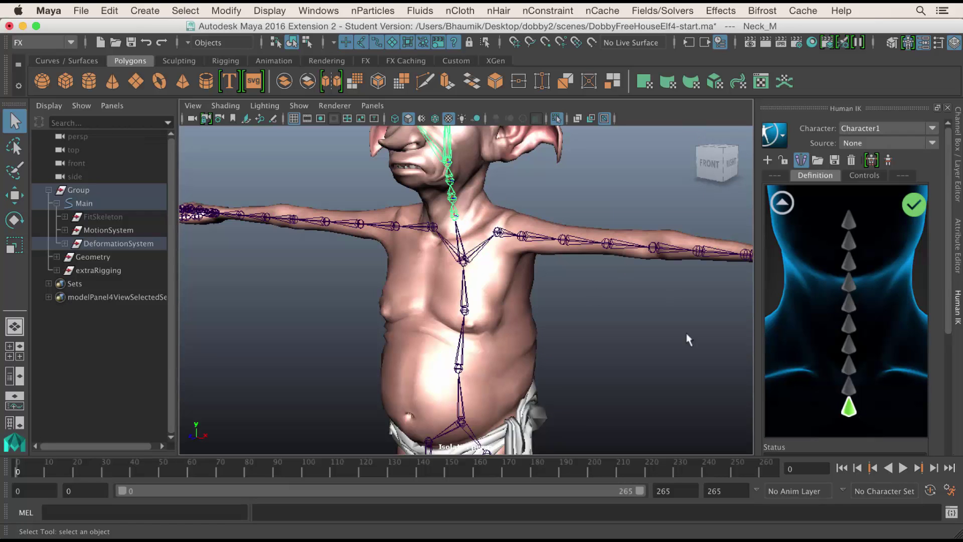
pyautogui.click(454, 199)
pyautogui.click(847, 364)
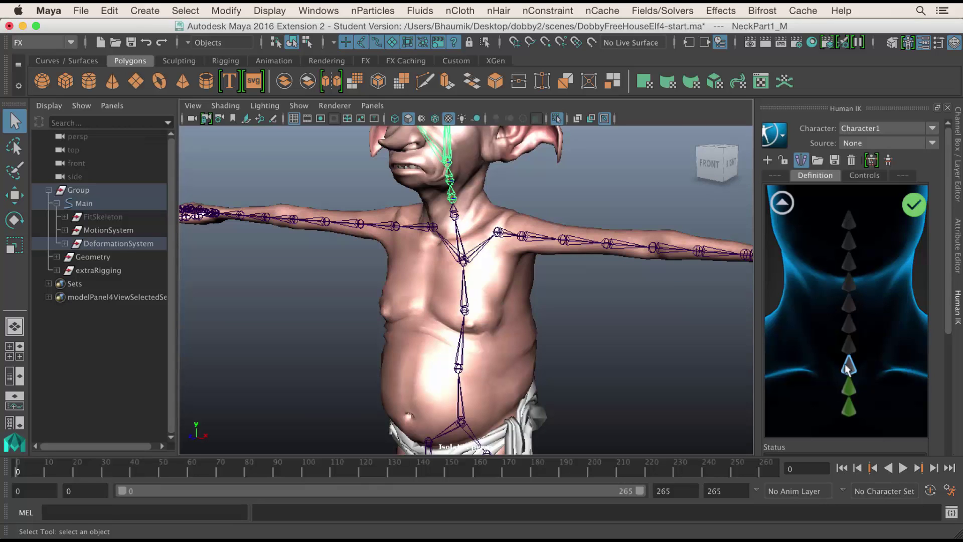
pyautogui.click(450, 179)
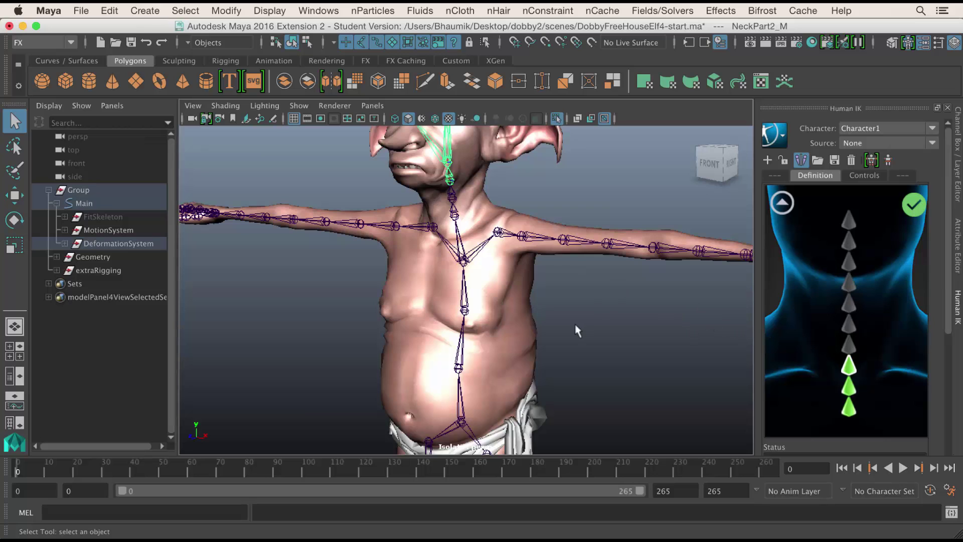
pyautogui.scroll(-3, 575, 324)
pyautogui.keyDown('alt'); pyautogui.moveTo(574, 324); pyautogui.dragTo(593, 337); pyautogui.keyUp('alt')
pyautogui.scroll(2, 593, 337)
pyautogui.click(782, 203)
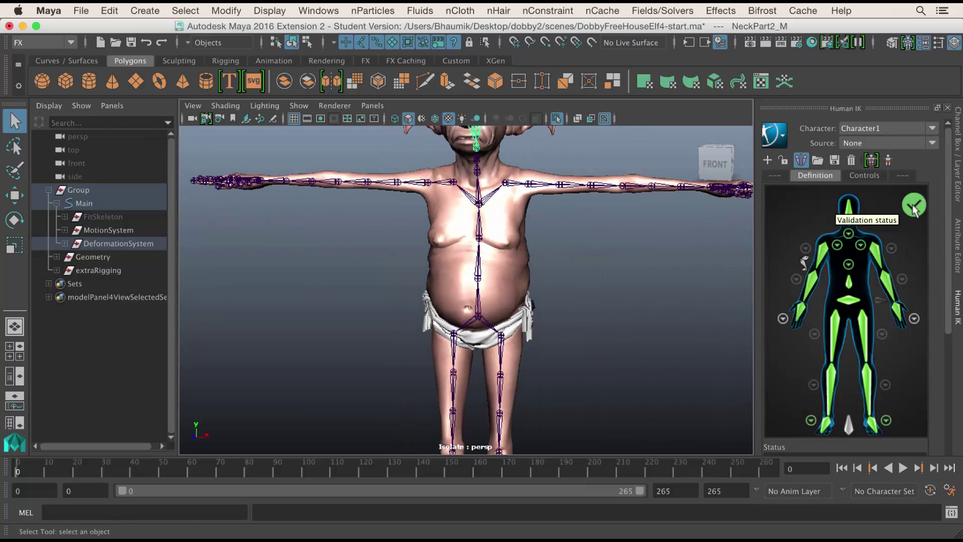
# Step: Show NURBS curves in the viewport and turn off isolate select to bring back the rig's controls
pyautogui.keyDown('alt'); pyautogui.moveTo(651, 239); pyautogui.dragTo(592, 313); pyautogui.keyUp('alt')
pyautogui.keyDown('alt'); pyautogui.moveTo(654, 354); pyautogui.dragTo(520, 296); pyautogui.keyUp('alt')
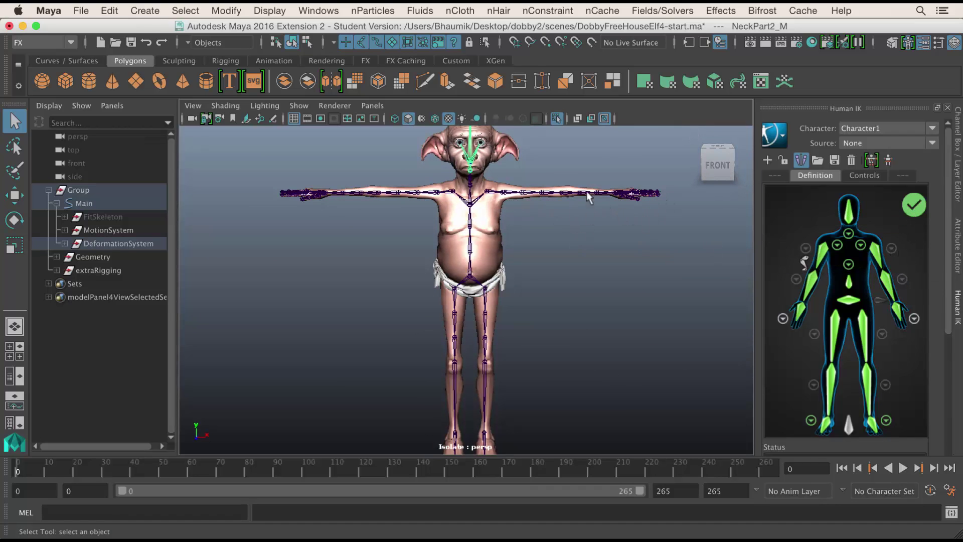
pyautogui.keyDown('alt'); pyautogui.moveTo(576, 276); pyautogui.dragTo(579, 260); pyautogui.keyUp('alt')
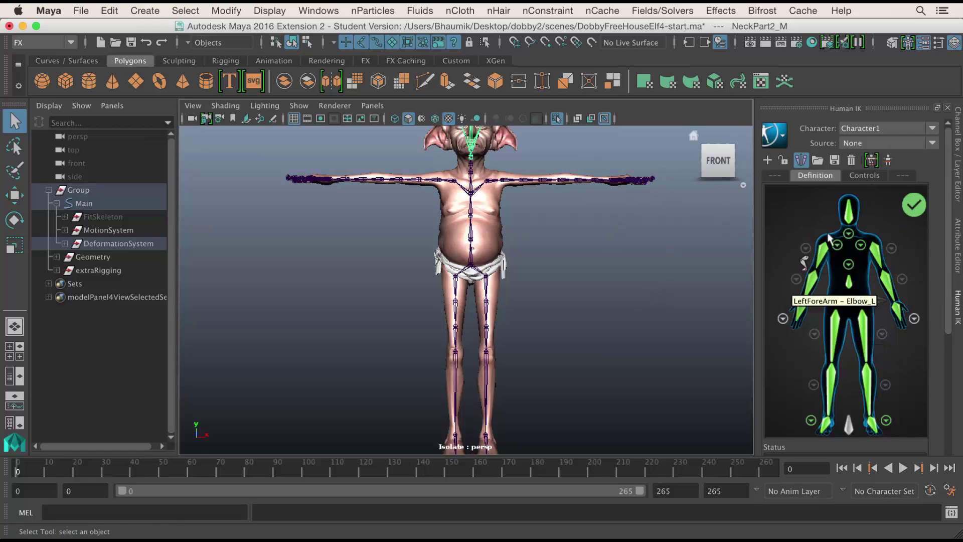
pyautogui.keyDown('alt'); pyautogui.moveTo(619, 308); pyautogui.dragTo(579, 265, button='right'); pyautogui.keyUp('alt')
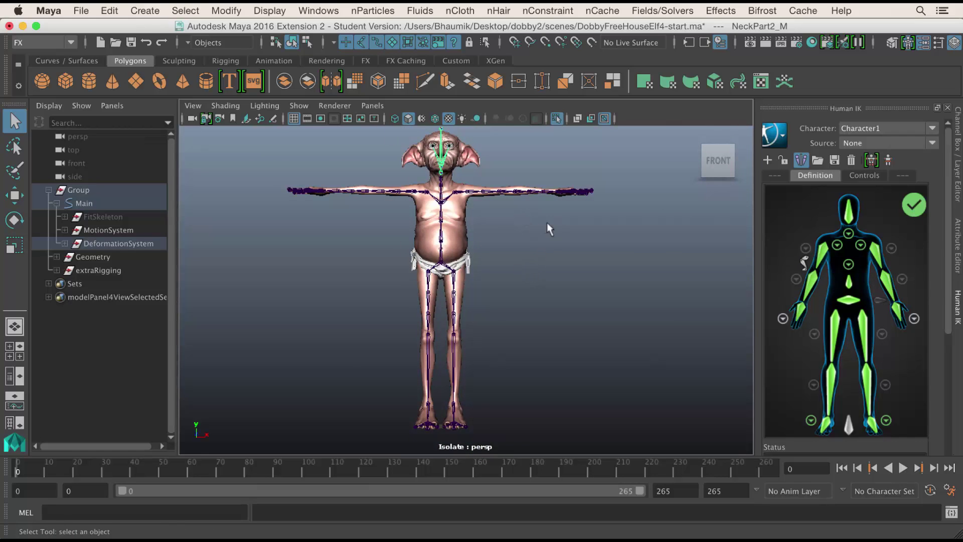
pyautogui.click(300, 106)
pyautogui.click(360, 94)
pyautogui.moveTo(523, 281)
pyautogui.keyDown('alt'); pyautogui.mouseDown()
pyautogui.moveTo(533, 273)
pyautogui.moveTo(476, 291)
pyautogui.moveTo(504, 284)
pyautogui.mouseUp(); pyautogui.keyUp('alt')
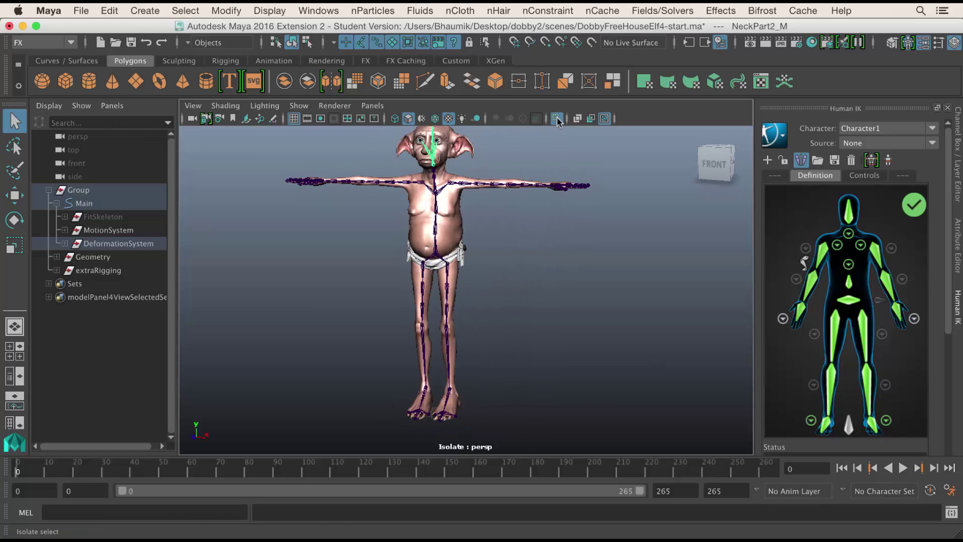
pyautogui.click(553, 120)
pyautogui.keyDown('alt'); pyautogui.moveTo(599, 302); pyautogui.dragTo(558, 306, button='right'); pyautogui.keyUp('alt')
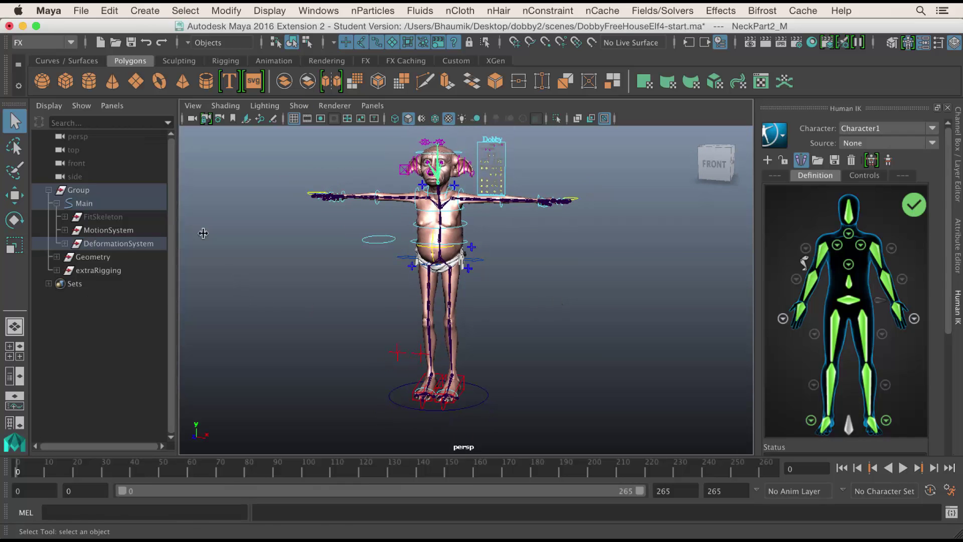
pyautogui.click(153, 205)
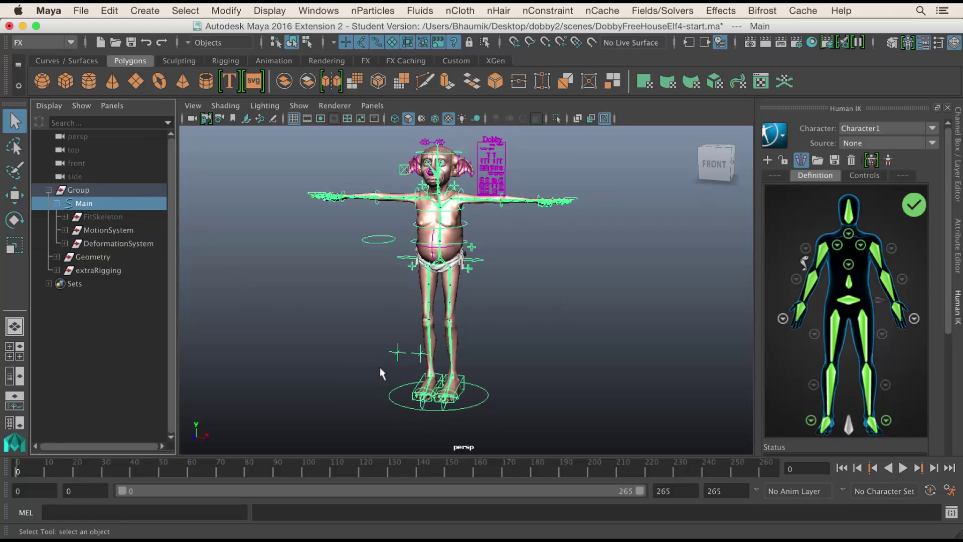
# Step: Create a custom rig mapping for Character1 and switch the mapping diagram to its full-body view
pyautogui.click(888, 161)
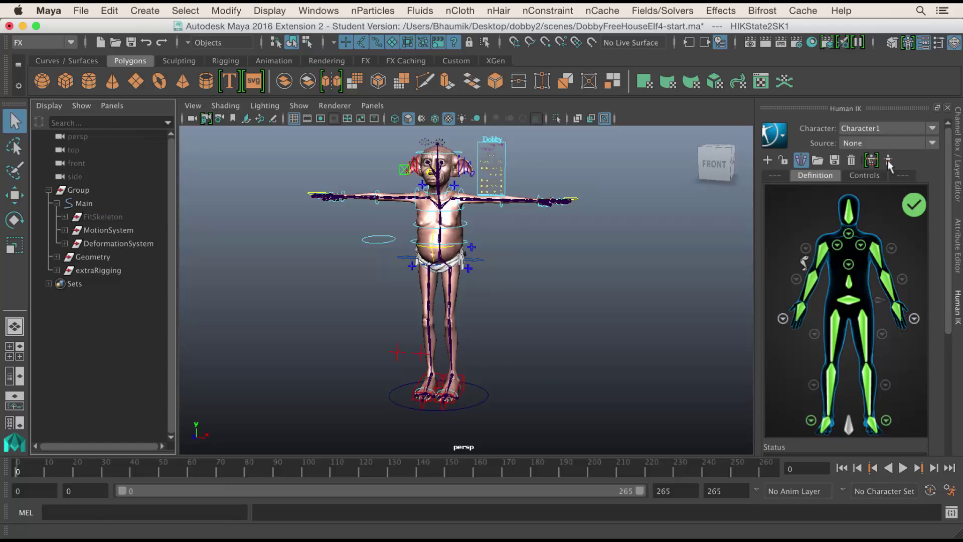
pyautogui.click(904, 176)
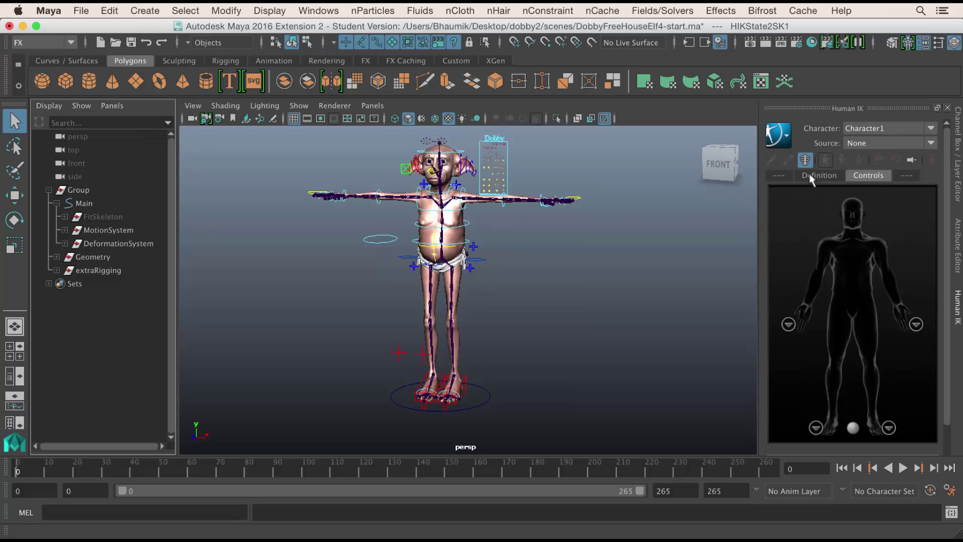
pyautogui.click(808, 174)
pyautogui.click(889, 163)
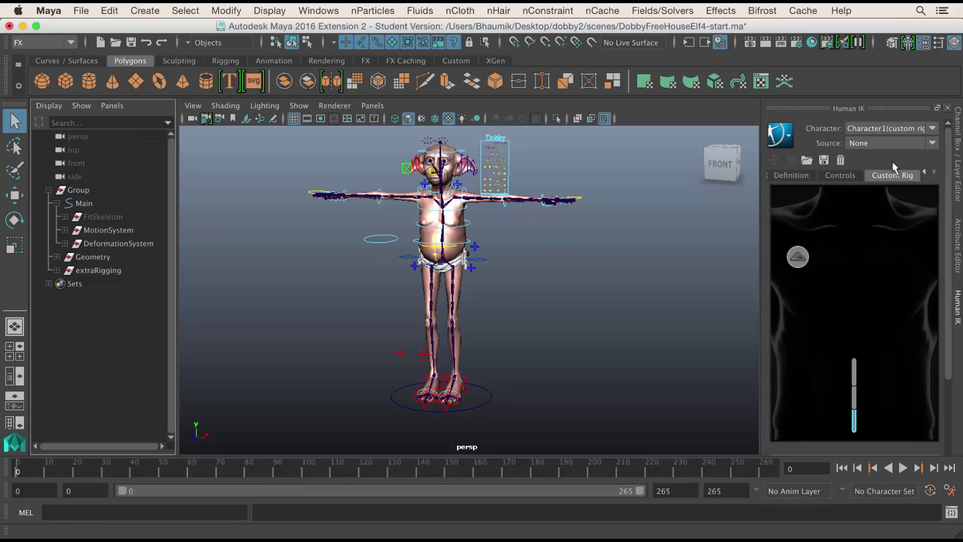
pyautogui.click(799, 258)
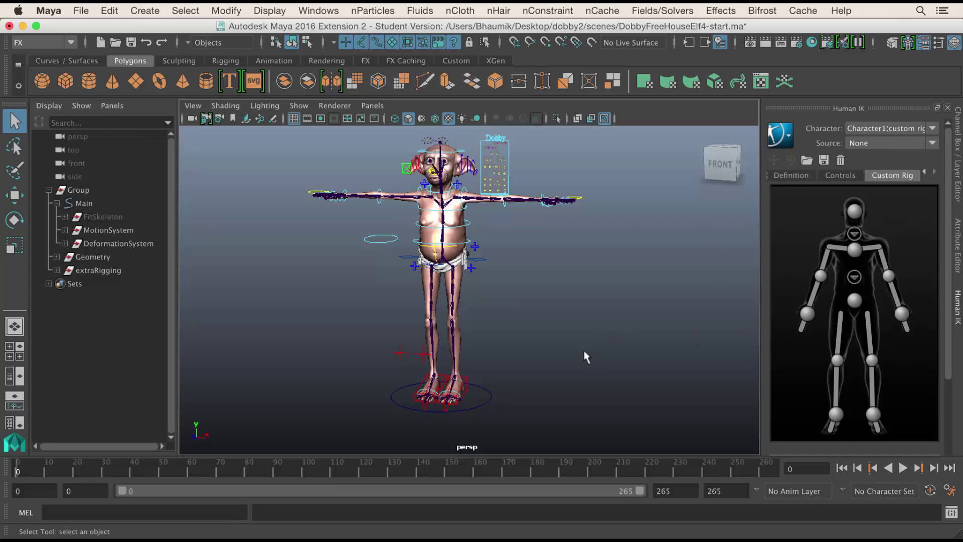
# Step: Hide the joints in the viewport display
pyautogui.keyDown('alt'); pyautogui.moveTo(584, 354); pyautogui.dragTo(505, 299, button='middle'); pyautogui.keyUp('alt')
pyautogui.scroll(2, 588, 334)
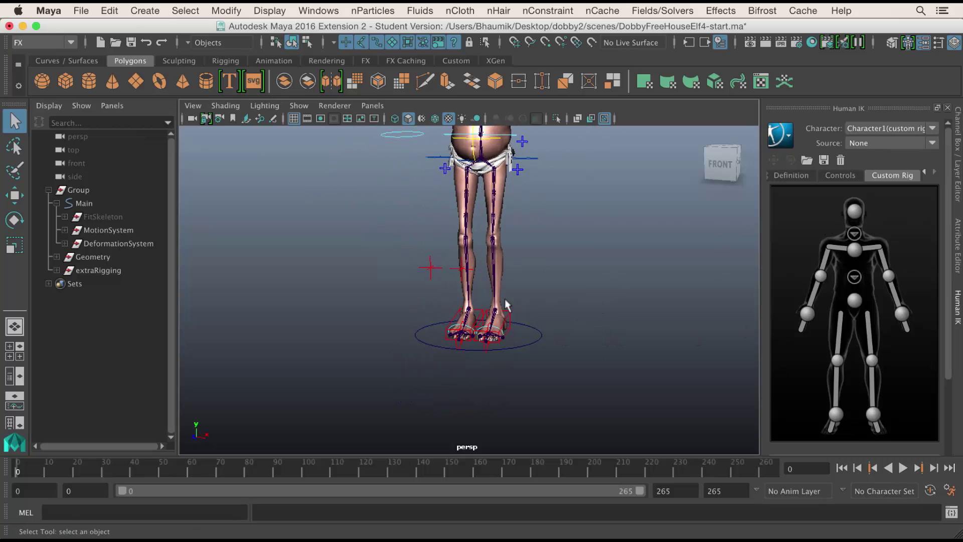
pyautogui.click(300, 106)
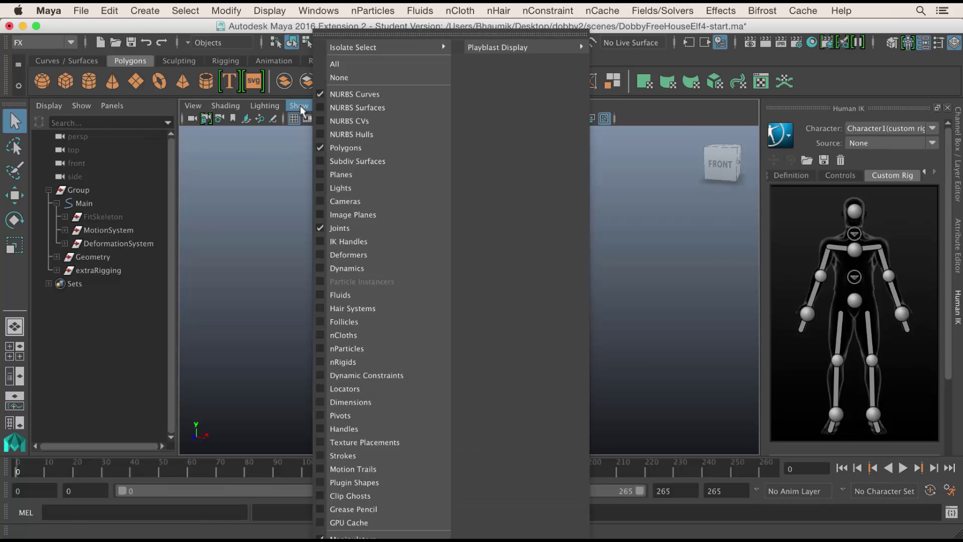
pyautogui.click(366, 229)
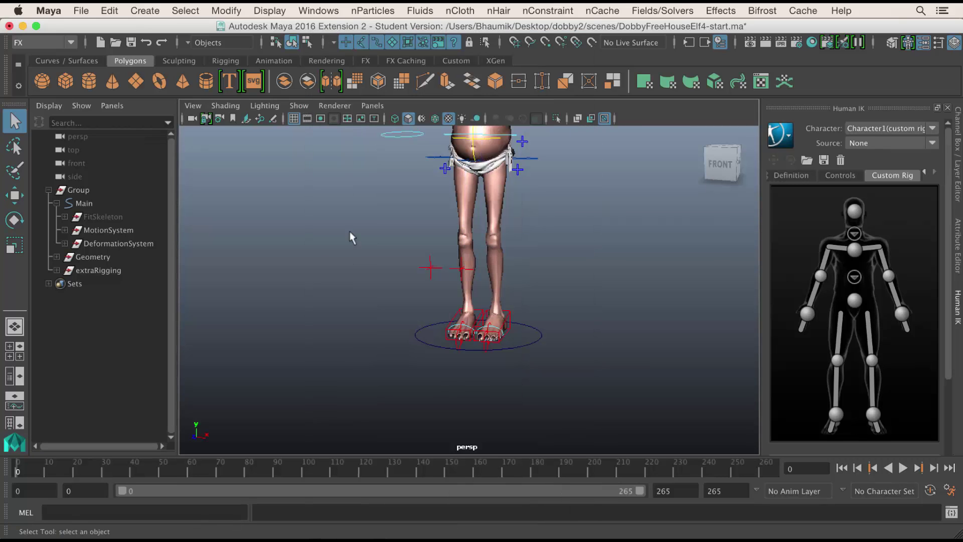
# Step: Map the IKLeg_L control to the left ankle effector in the custom rig diagram and clear the selection
pyautogui.keyDown('alt'); pyautogui.moveTo(581, 282); pyautogui.dragTo(557, 278, button='middle'); pyautogui.keyUp('alt')
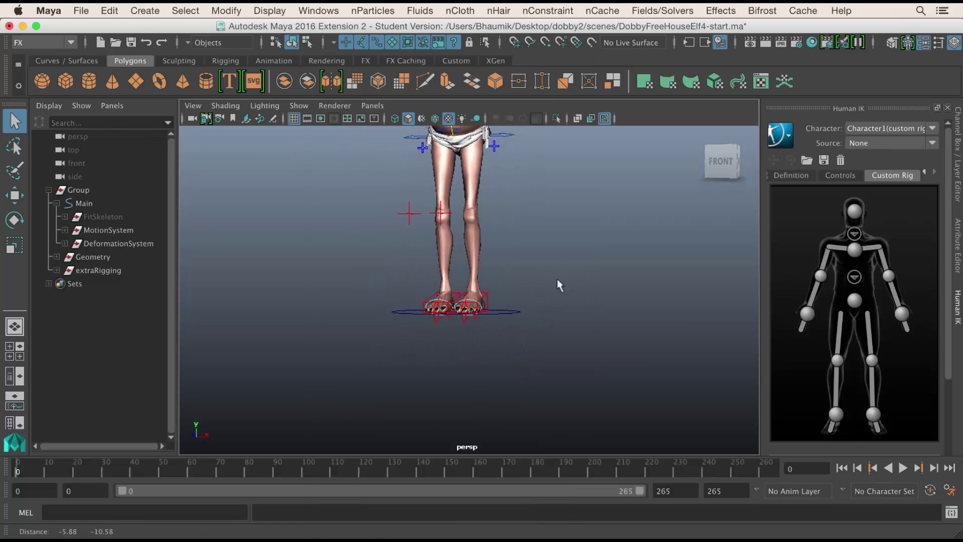
pyautogui.keyDown('alt'); pyautogui.moveTo(522, 308); pyautogui.dragTo(585, 332, button='right'); pyautogui.keyUp('alt')
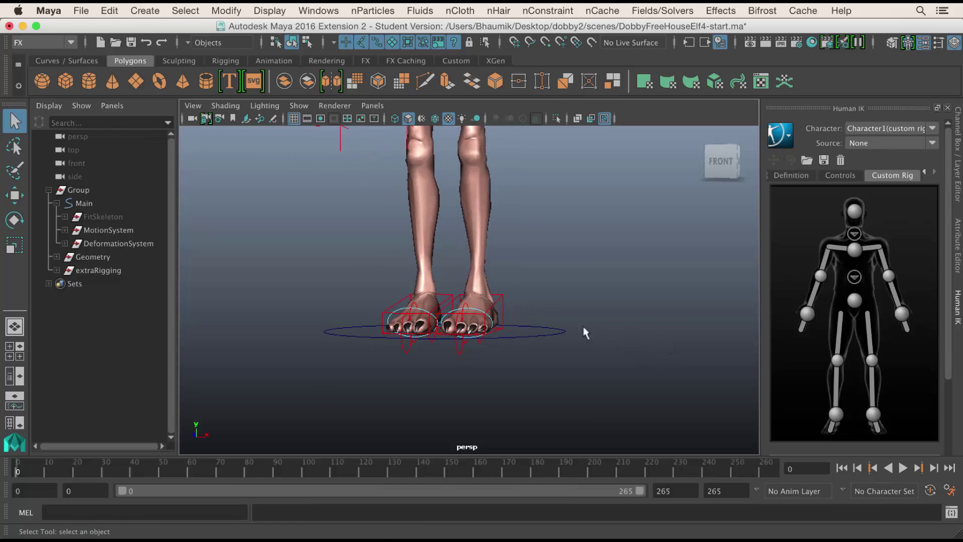
pyautogui.click(502, 301)
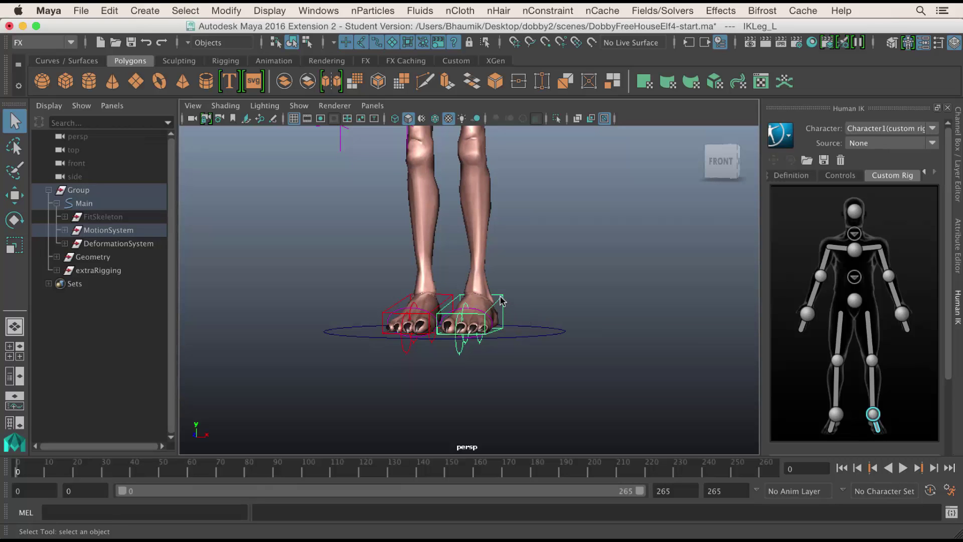
pyautogui.click(603, 311)
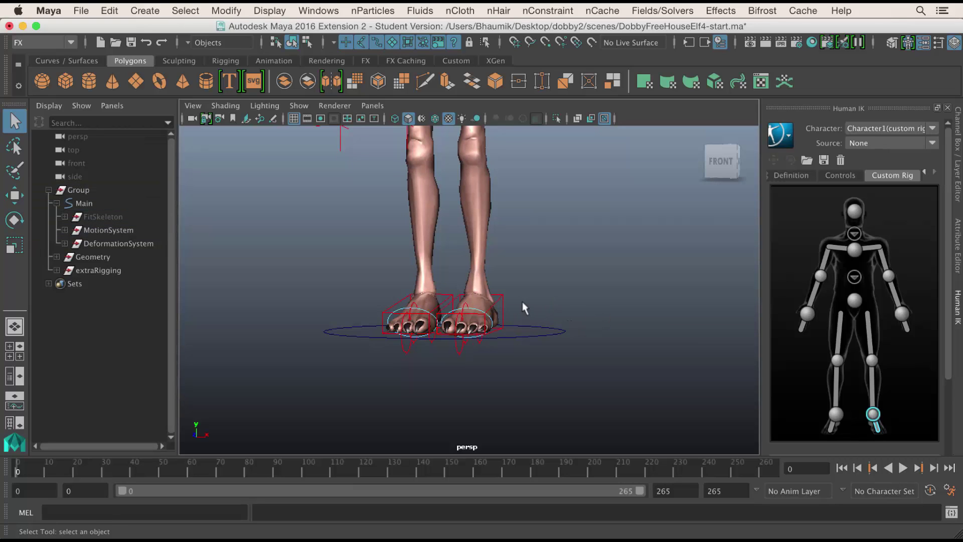
pyautogui.click(502, 302)
pyautogui.click(547, 296)
pyautogui.click(503, 302)
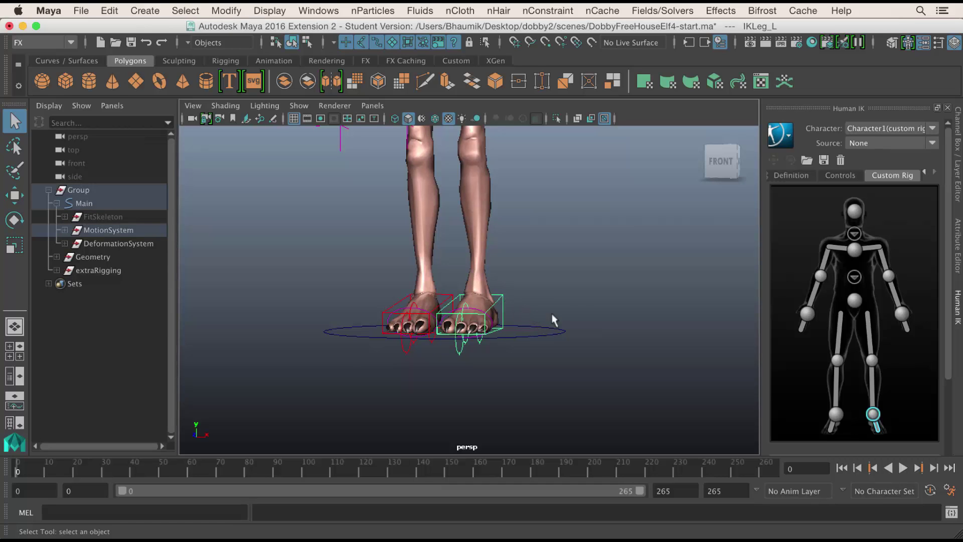
pyautogui.rightClick(874, 416)
pyautogui.click(875, 424)
pyautogui.click(592, 331)
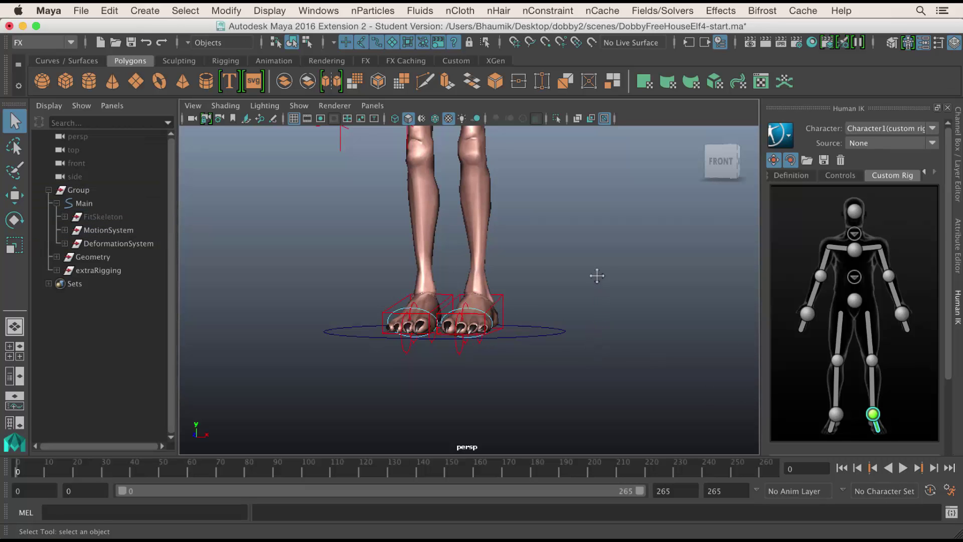
# Step: Test the IKLeg_L control by moving the left foot upward and outward, and undo the move
pyautogui.keyDown('alt'); pyautogui.moveTo(596, 275); pyautogui.dragTo(583, 323, button='middle'); pyautogui.keyUp('alt')
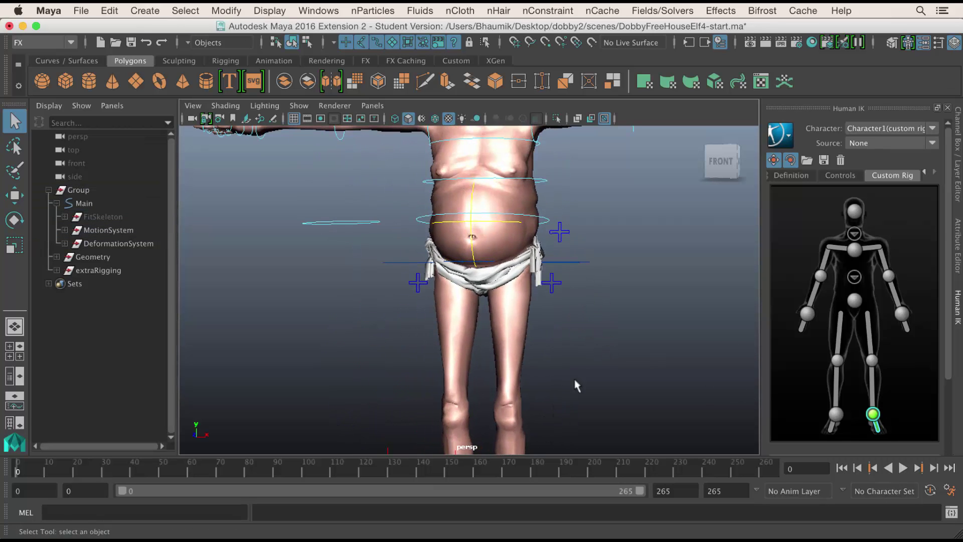
pyautogui.keyDown('alt'); pyautogui.moveTo(574, 387); pyautogui.dragTo(548, 217, button='middle'); pyautogui.keyUp('alt')
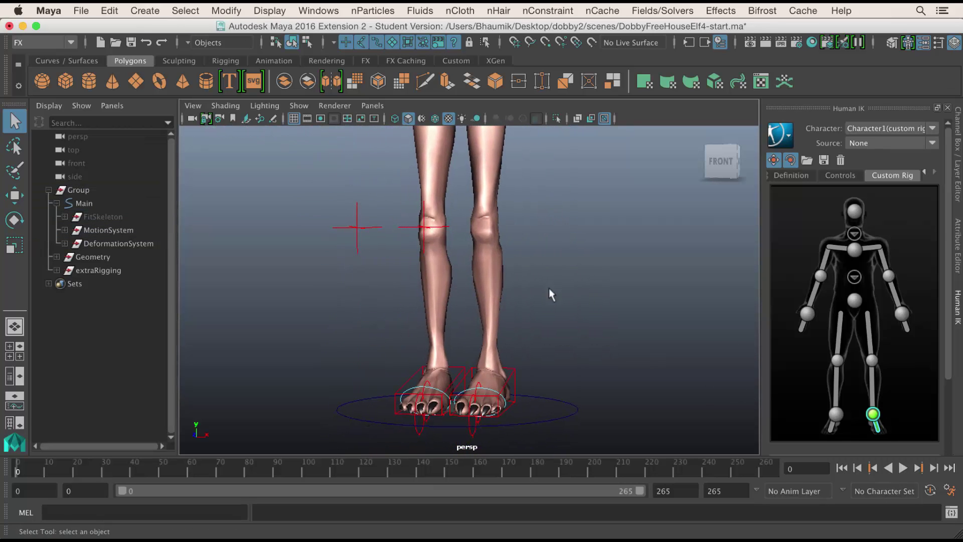
pyautogui.click(516, 372)
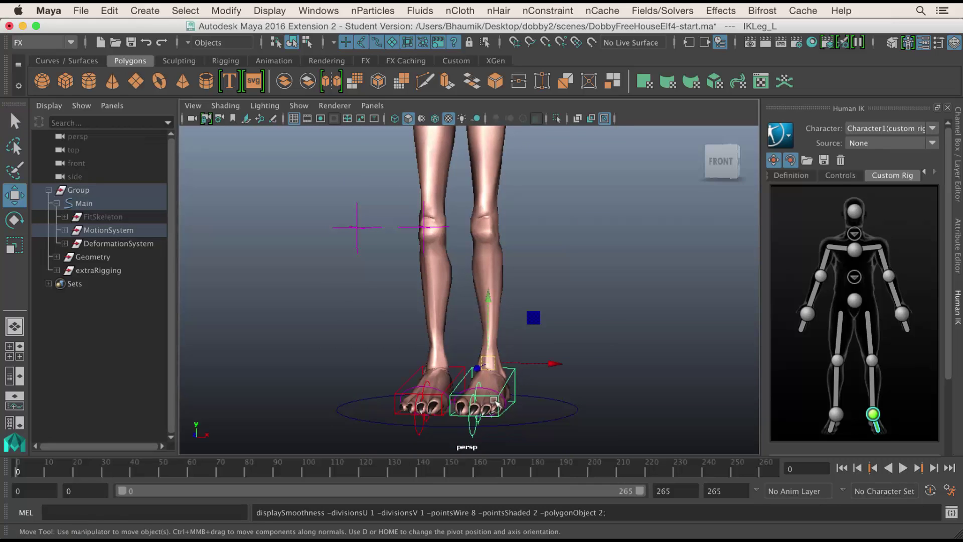
pyautogui.press('w')
pyautogui.moveTo(491, 365); pyautogui.dragTo(561, 264)
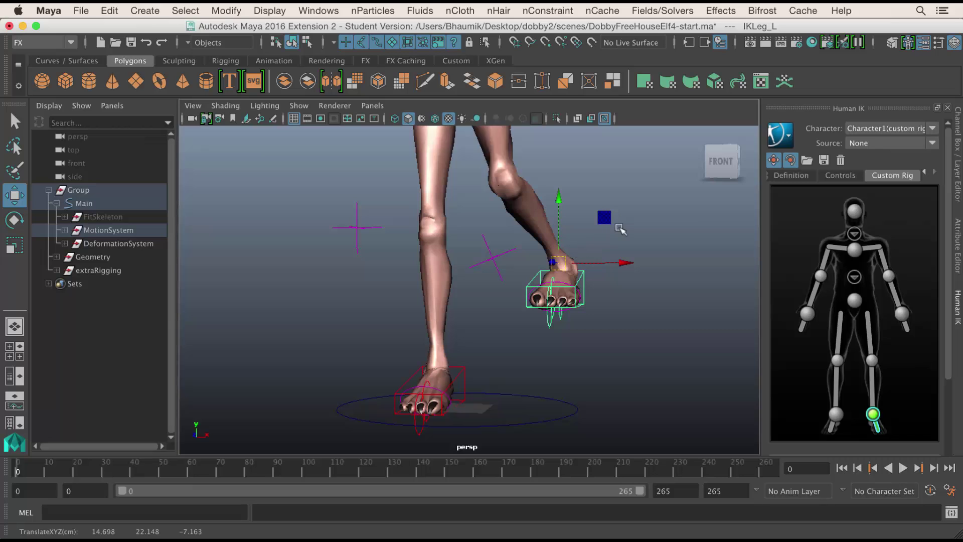
pyautogui.press('z')
pyautogui.keyDown('alt'); pyautogui.moveTo(620, 230); pyautogui.dragTo(598, 331, button='middle'); pyautogui.keyUp('alt')
pyautogui.keyDown('alt'); pyautogui.moveTo(597, 331); pyautogui.dragTo(597, 270, button='right'); pyautogui.keyUp('alt')
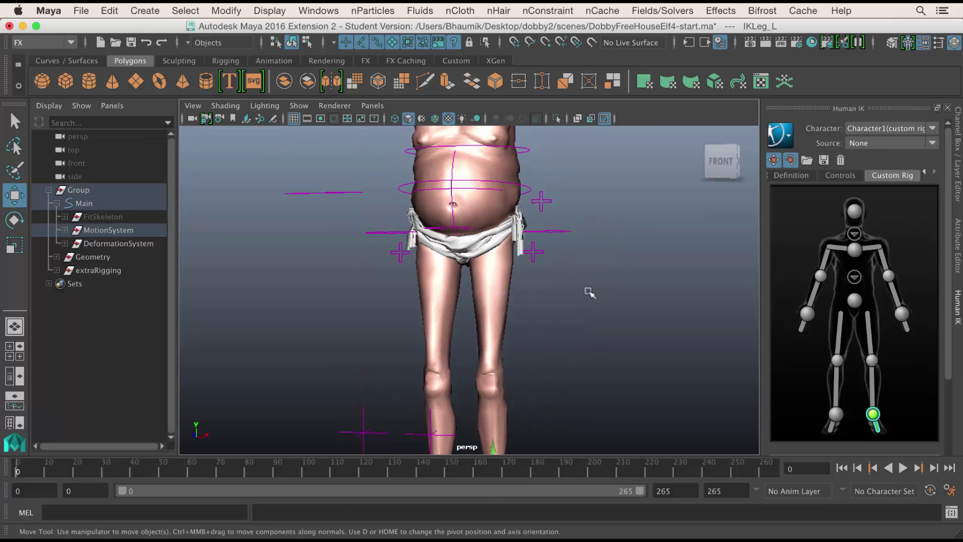
# Step: Map the Center_M control to the hips effector in the custom rig diagram
pyautogui.click(589, 292)
pyautogui.keyDown('alt'); pyautogui.moveTo(576, 284); pyautogui.dragTo(572, 245); pyautogui.keyUp('alt')
pyautogui.click(572, 245)
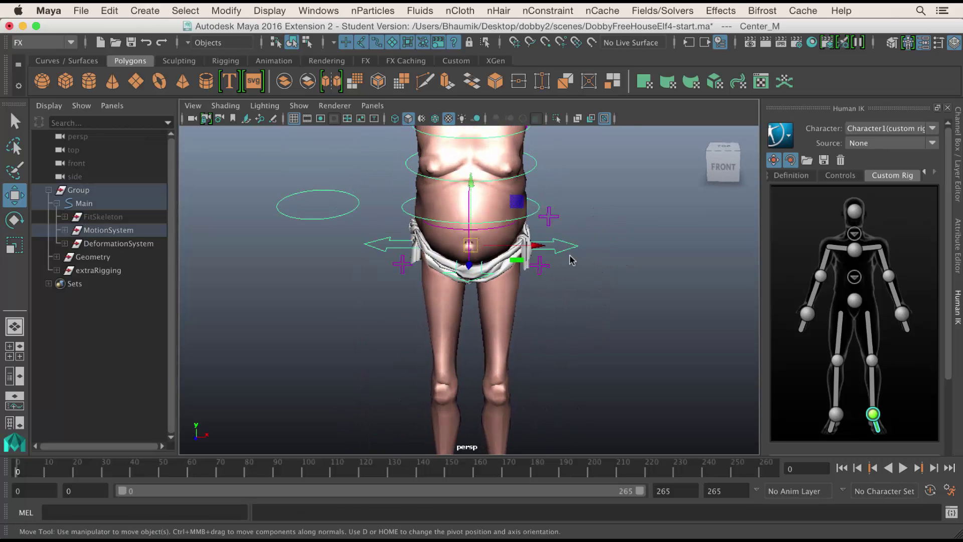
pyautogui.rightClick(856, 307)
pyautogui.click(868, 308)
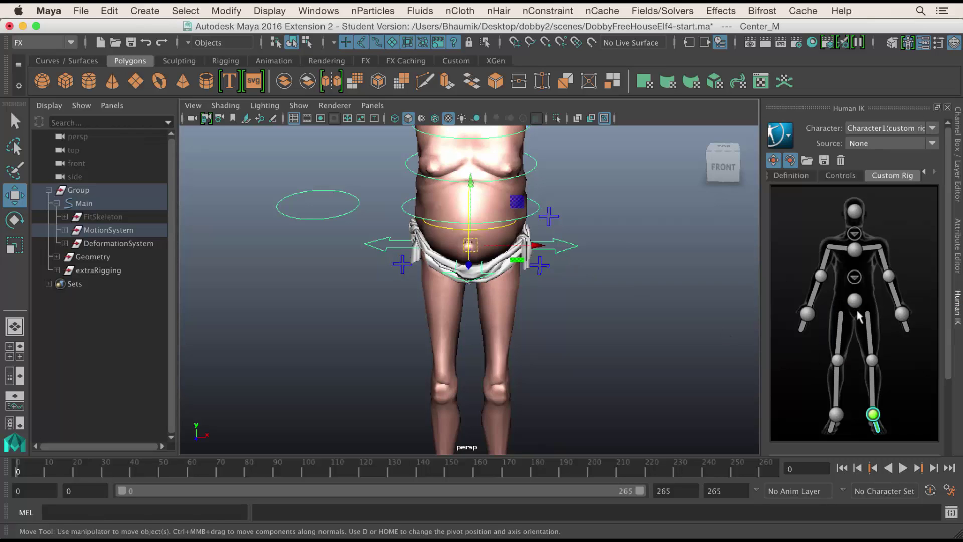
# Step: Map the IKLeg_R control to the right ankle effector and check its translation and rotation mapping
pyautogui.keyDown('alt'); pyautogui.moveTo(669, 313); pyautogui.dragTo(509, 322, button='middle'); pyautogui.keyUp('alt')
pyautogui.click(492, 333)
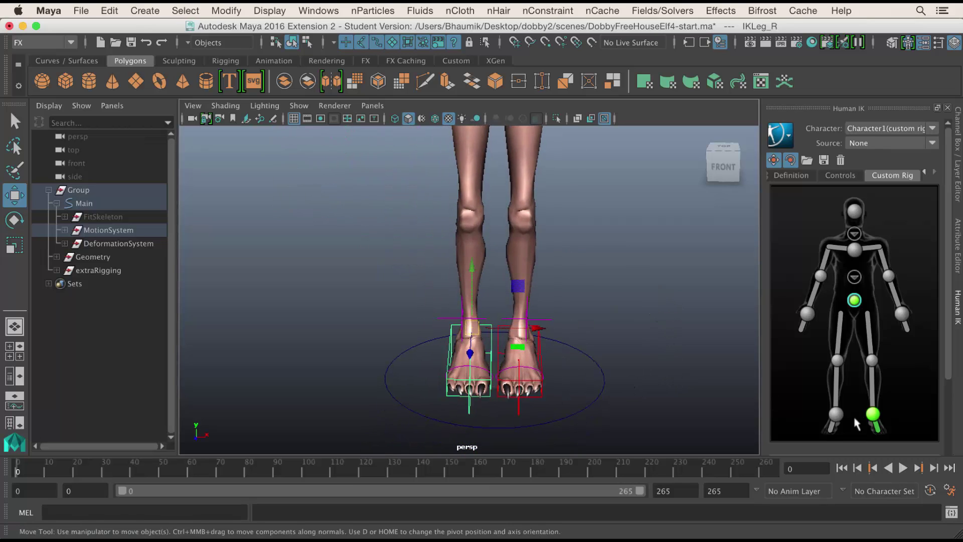
pyautogui.rightClick(833, 421)
pyautogui.click(852, 422)
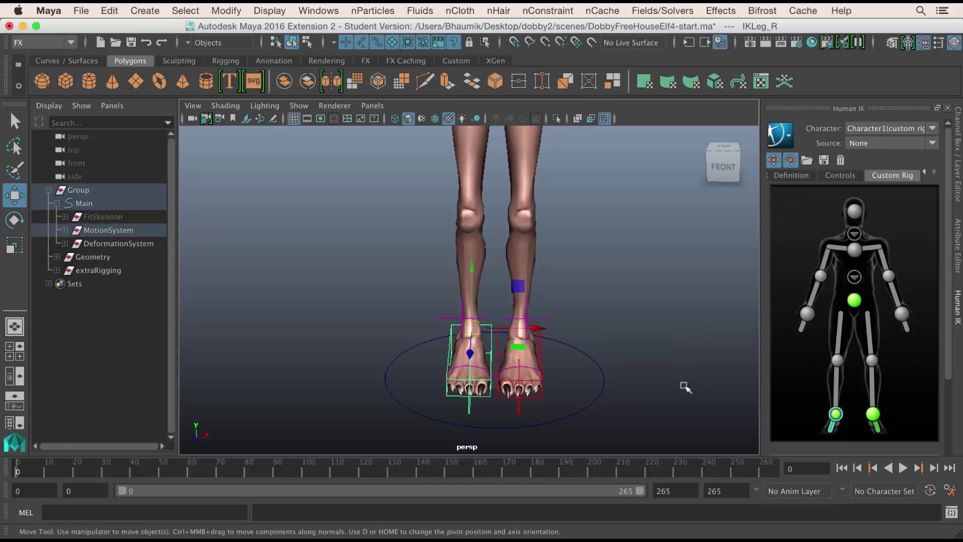
pyautogui.keyDown('alt'); pyautogui.moveTo(622, 399); pyautogui.dragTo(635, 374, button='middle'); pyautogui.keyUp('alt')
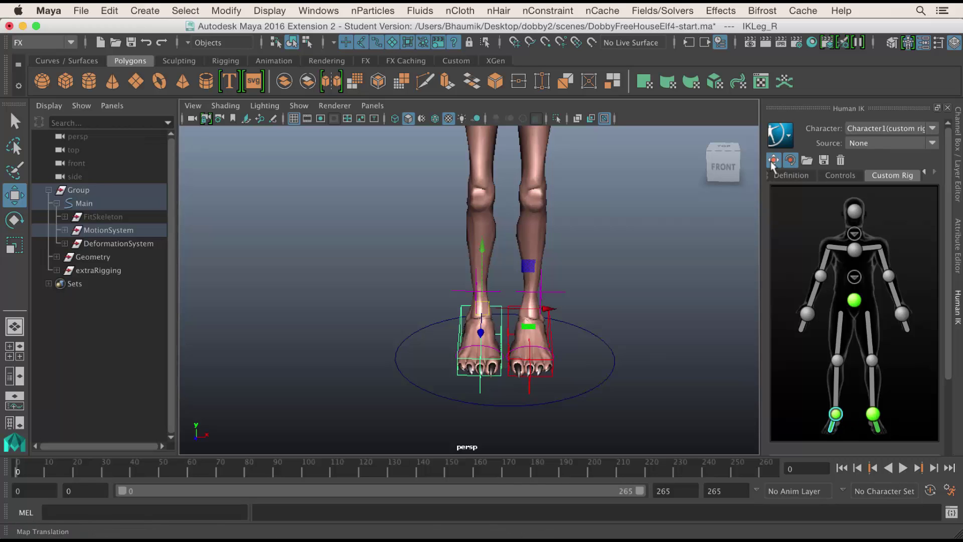
pyautogui.click(789, 160)
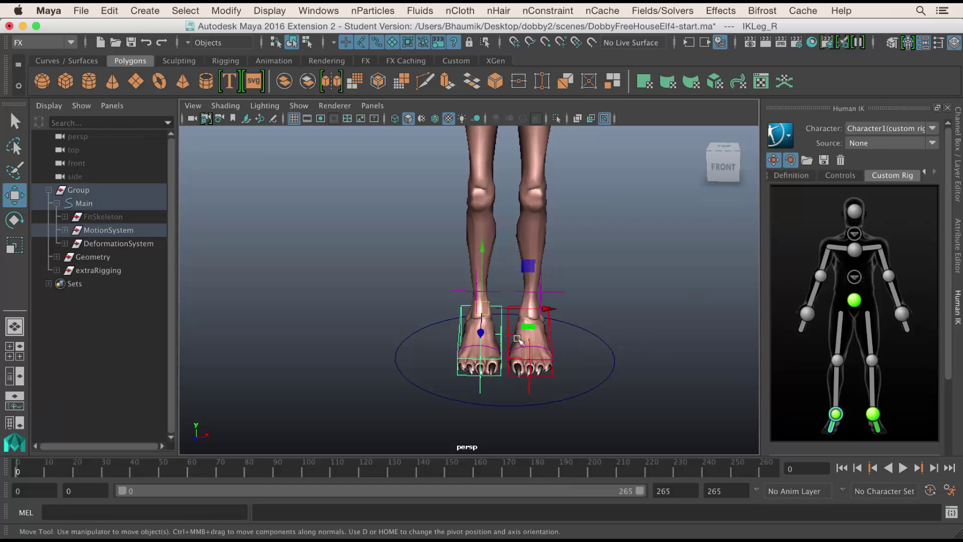
# Step: Assign the FKChest_M control to the chest effector in the custom rig diagram
pyautogui.click(854, 300)
pyautogui.keyDown('alt'); pyautogui.moveTo(587, 264); pyautogui.dragTo(560, 322, button='middle'); pyautogui.keyUp('alt')
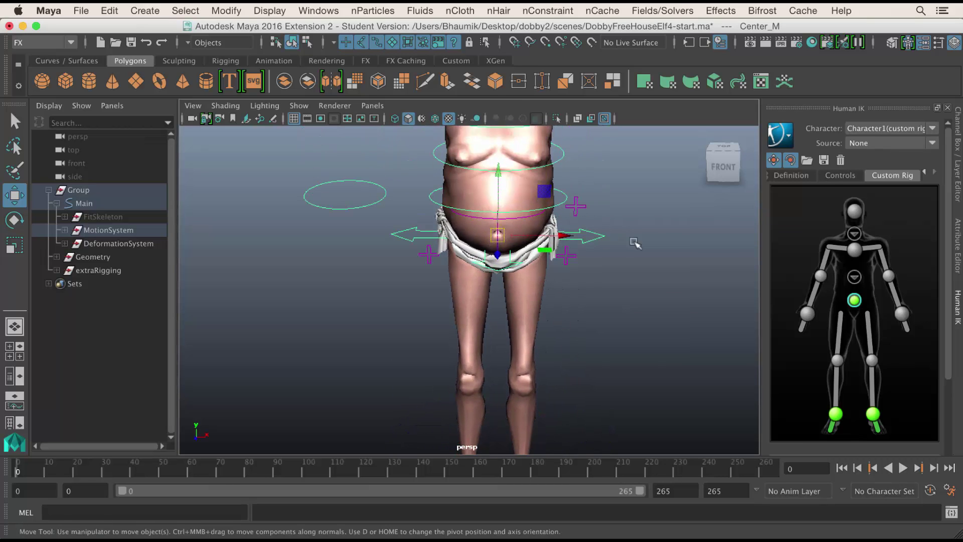
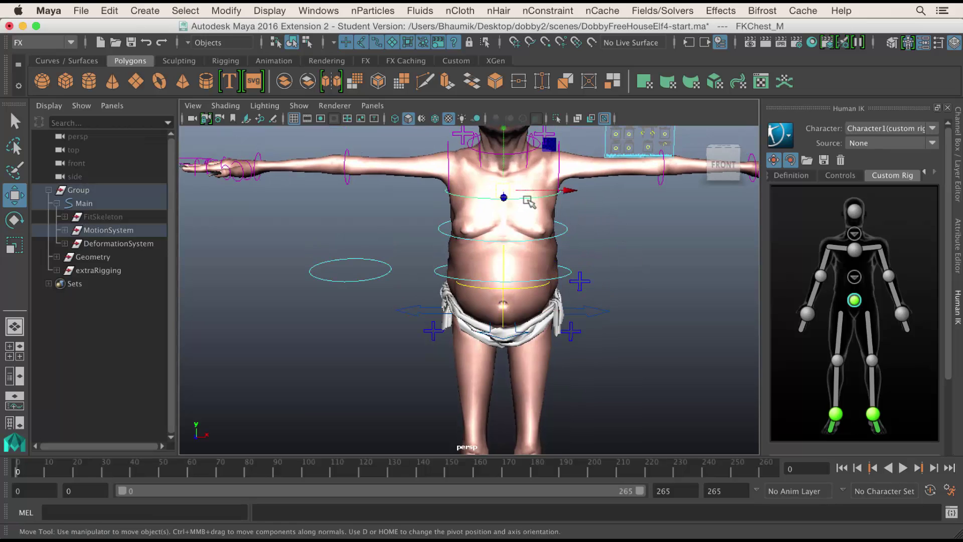
pyautogui.rightClick(861, 258)
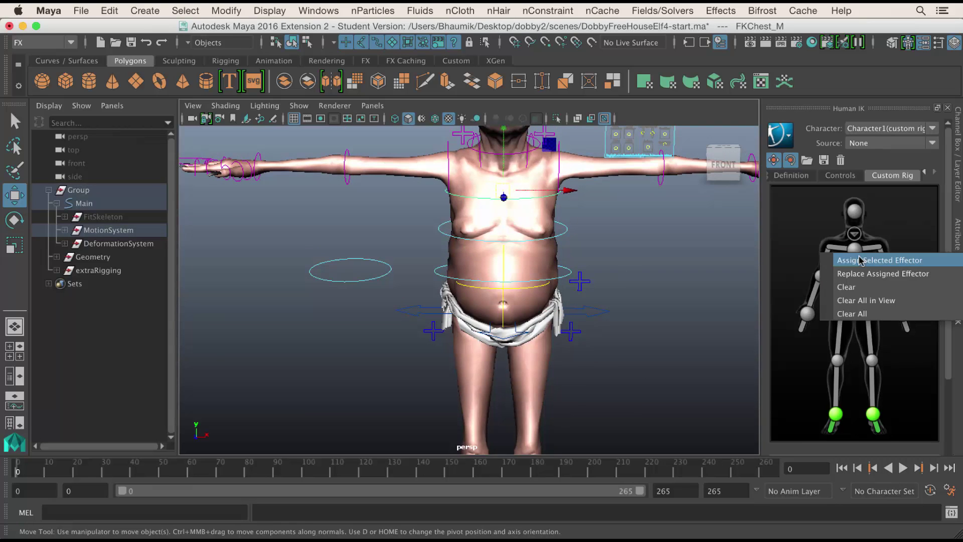
pyautogui.click(861, 260)
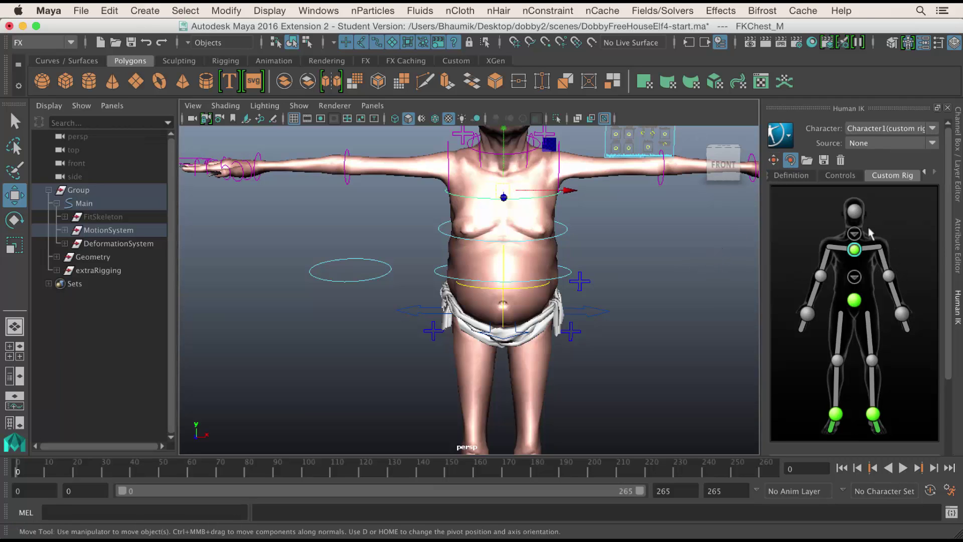
# Step: Assign the FKHead_M control to the head effector of the custom rig
pyautogui.keyDown('alt'); pyautogui.moveTo(638, 230); pyautogui.dragTo(652, 317, button='middle'); pyautogui.keyUp('alt')
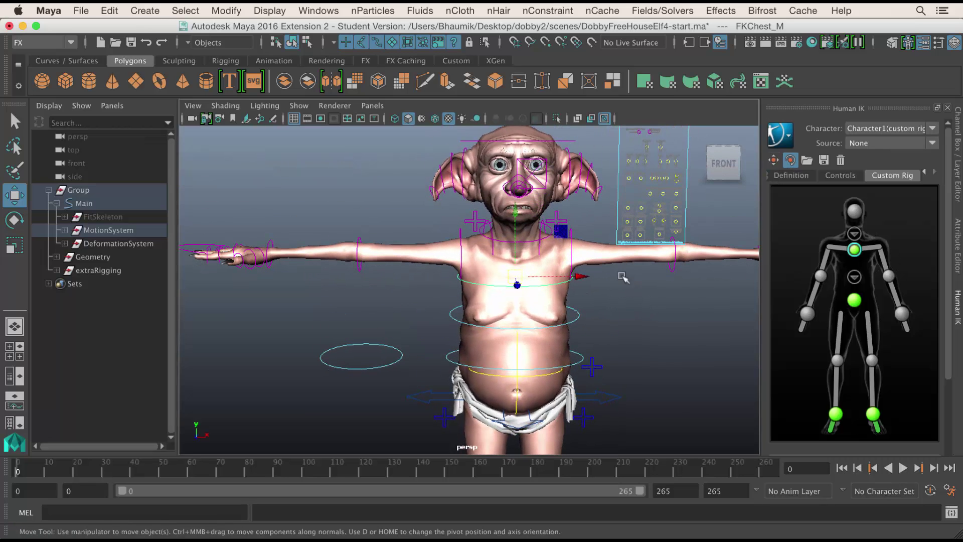
pyautogui.click(562, 143)
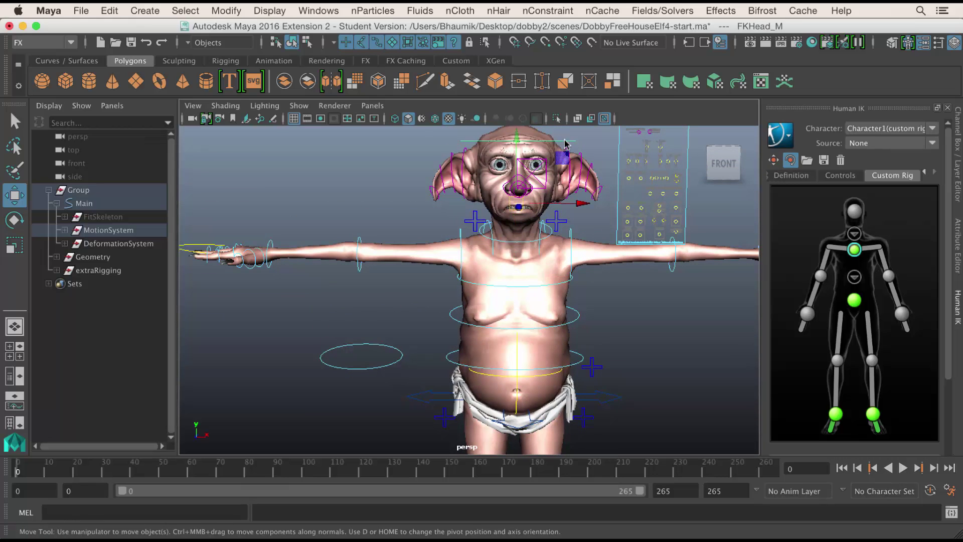
pyautogui.rightClick(855, 214)
pyautogui.click(848, 217)
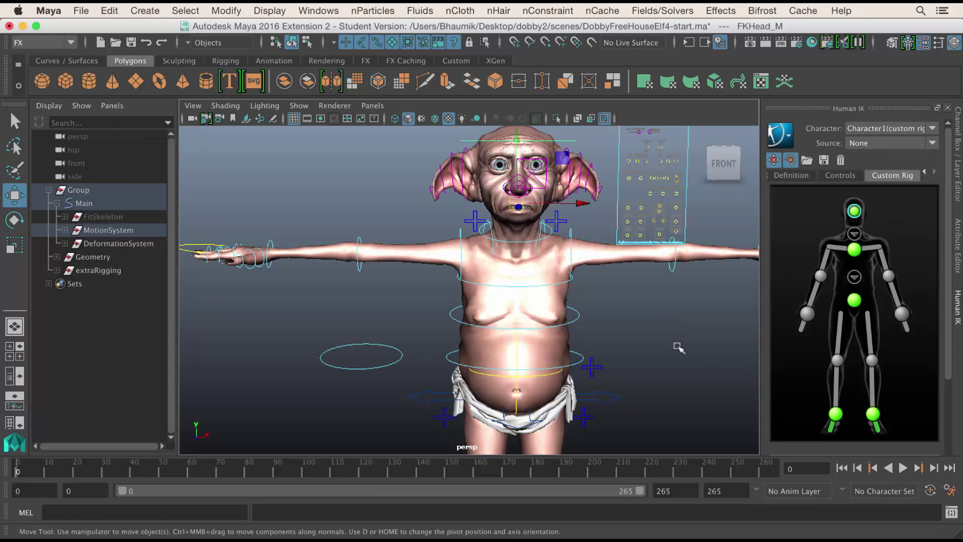
# Step: Map the FKScapula_L control to the left clavicle effector in the custom rig diagram
pyautogui.keyDown('alt'); pyautogui.moveTo(673, 366); pyautogui.dragTo(640, 314, button='middle'); pyautogui.keyUp('alt')
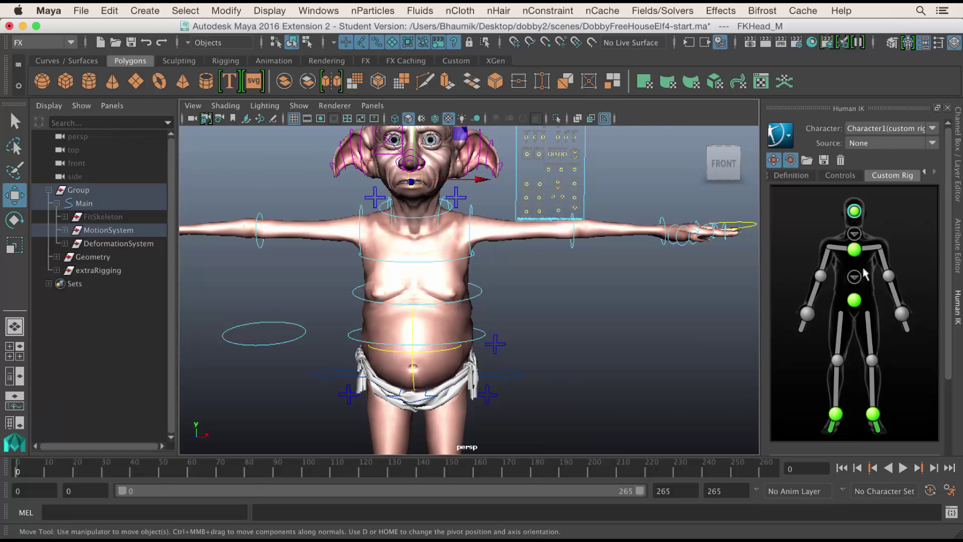
pyautogui.click(440, 207)
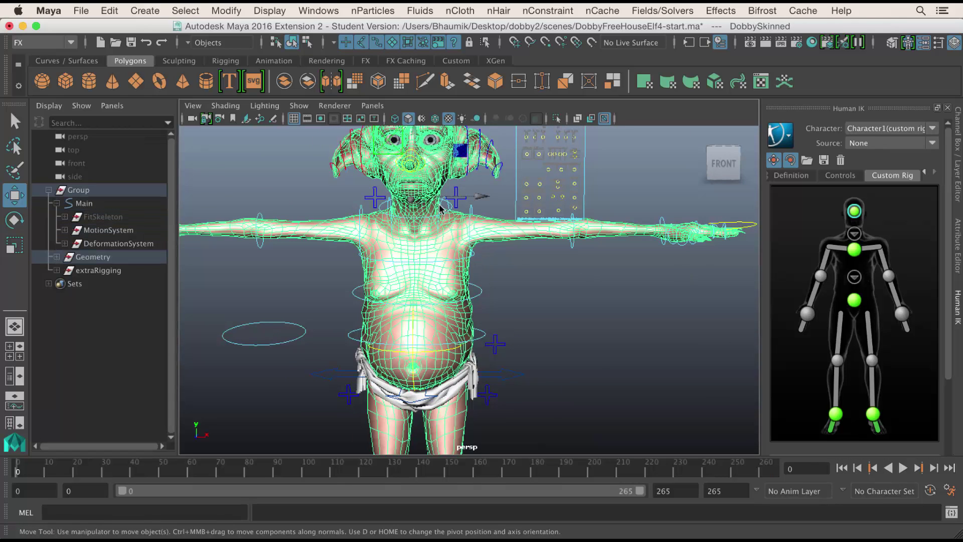
pyautogui.click(549, 331)
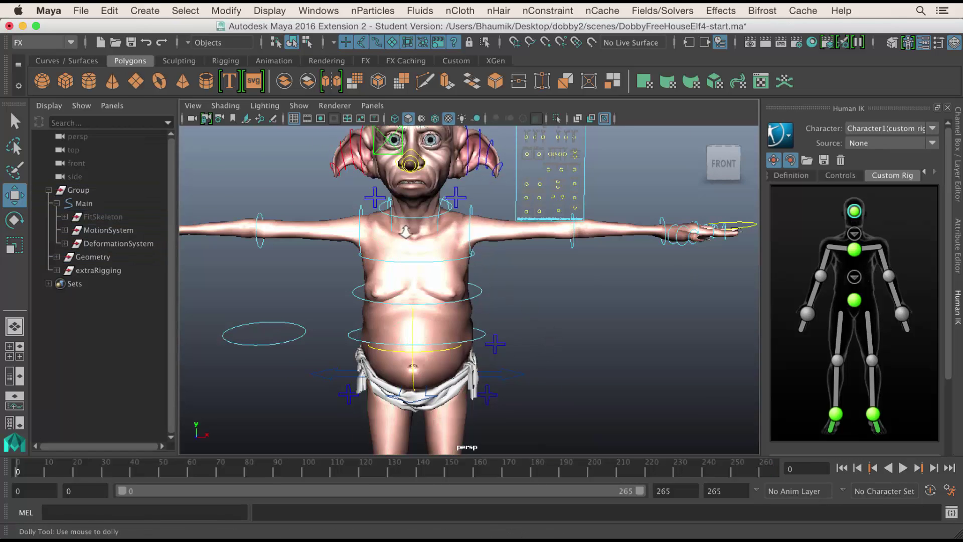
pyautogui.scroll(3, 473, 243)
pyautogui.keyDown('alt'); pyautogui.moveTo(440, 188); pyautogui.dragTo(458, 215, button='middle'); pyautogui.keyUp('alt')
pyautogui.click(457, 216)
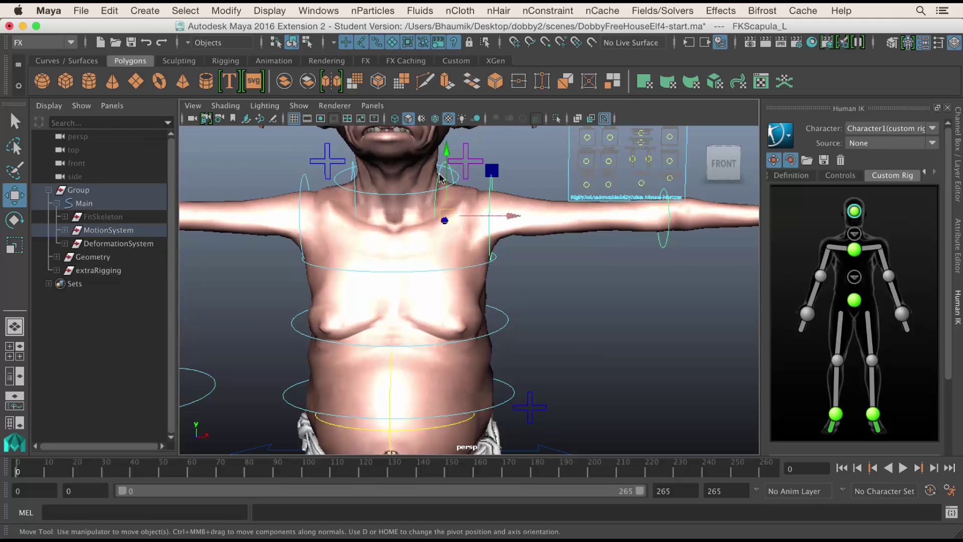
pyautogui.rightClick(877, 253)
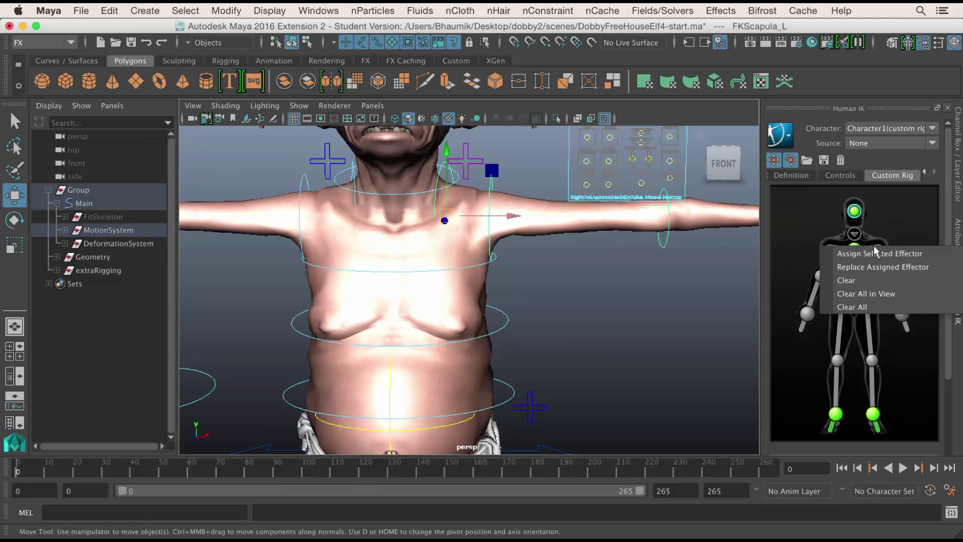
pyautogui.click(873, 251)
pyautogui.click(884, 261)
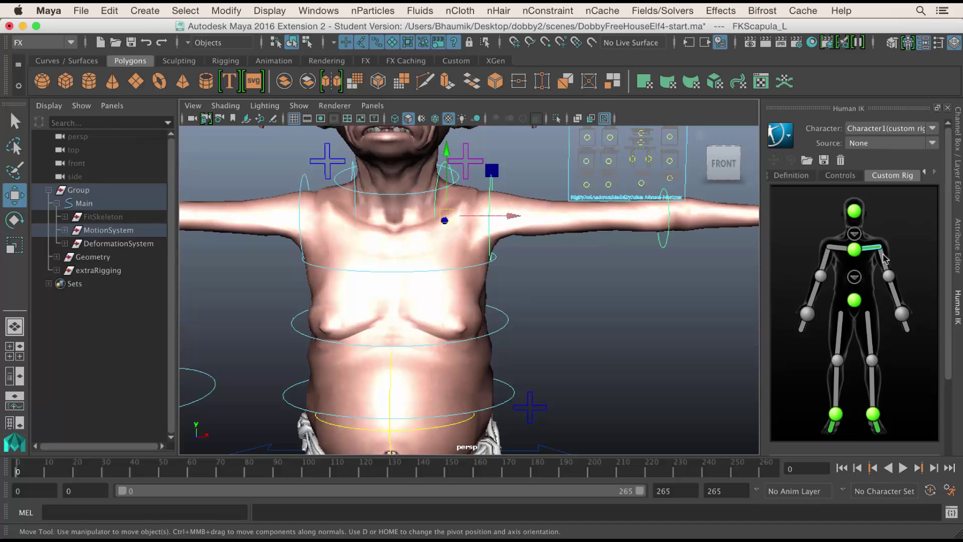
# Step: Map FKShoulder_L to the left upper-arm effector and FKElbow_L to the left elbow effector
pyautogui.click(491, 190)
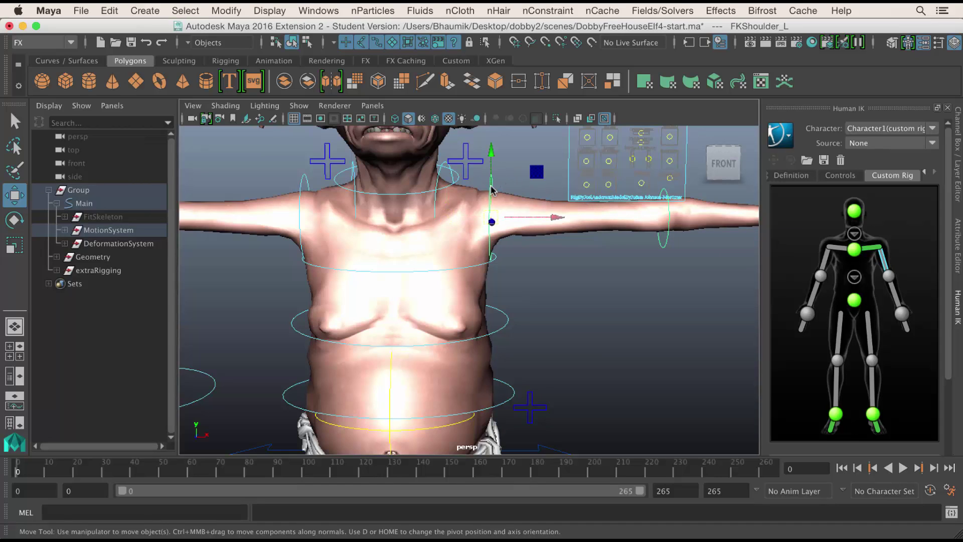
pyautogui.rightClick(885, 266)
pyautogui.click(879, 275)
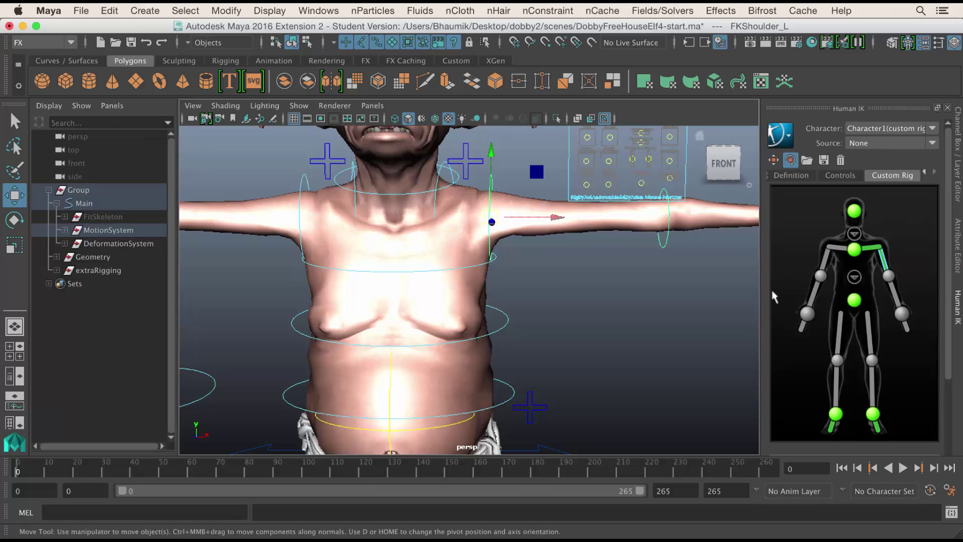
pyautogui.keyDown('alt'); pyautogui.moveTo(688, 290); pyautogui.dragTo(495, 279, button='middle'); pyautogui.keyUp('alt')
pyautogui.click(468, 260)
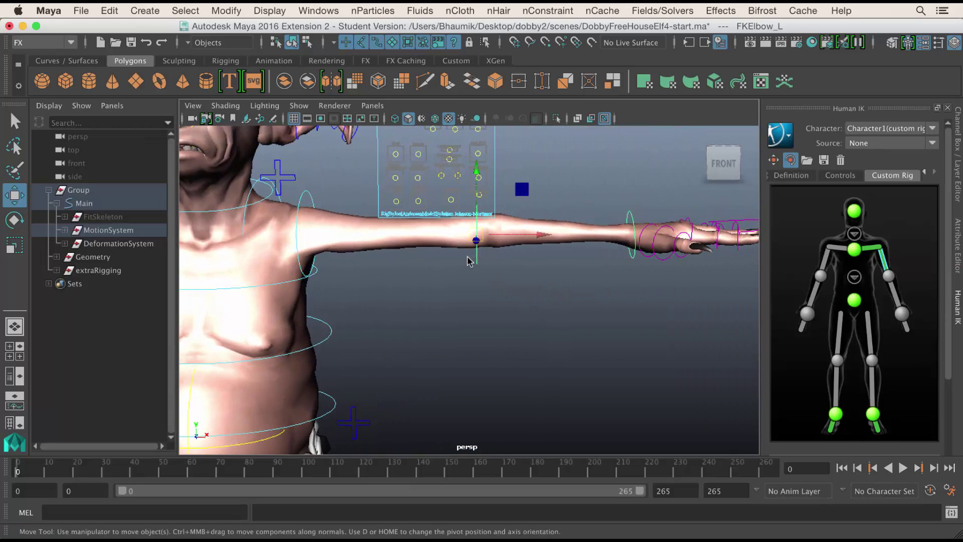
pyautogui.rightClick(890, 281)
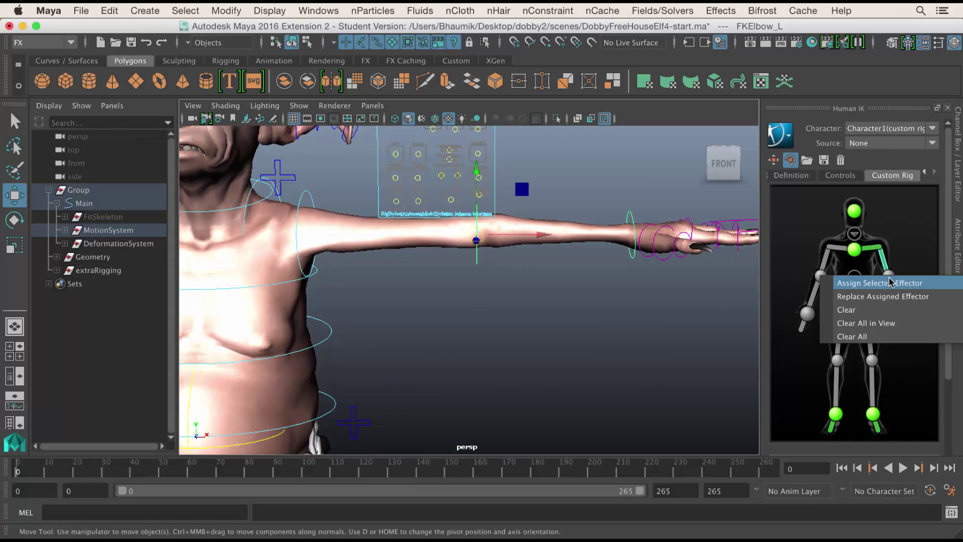
pyautogui.click(875, 280)
# Step: Map the FKWrist_L control to the left wrist effector in the custom rig diagram
pyautogui.keyDown('alt'); pyautogui.moveTo(504, 296); pyautogui.dragTo(496, 236, button='middle'); pyautogui.keyUp('alt')
pyautogui.click(499, 219)
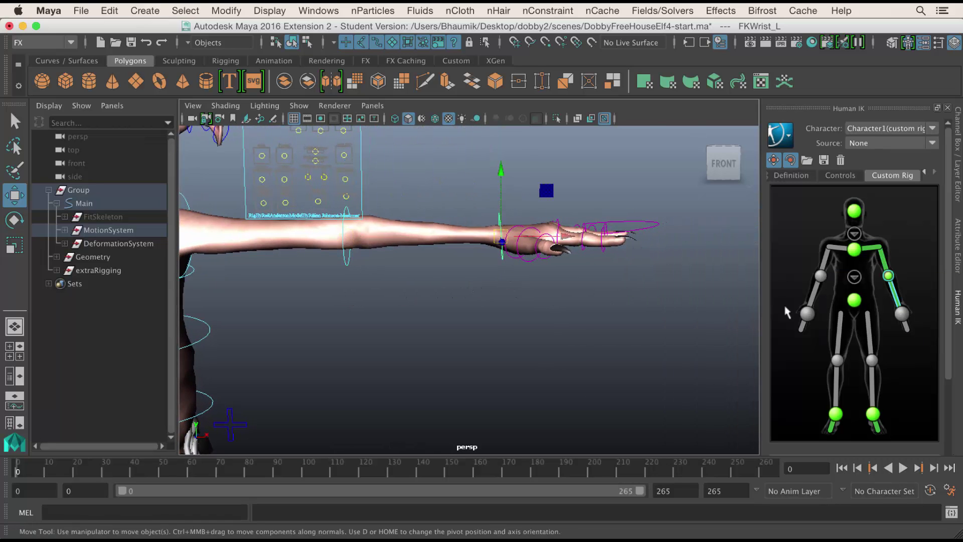
pyautogui.rightClick(903, 320)
pyautogui.click(903, 321)
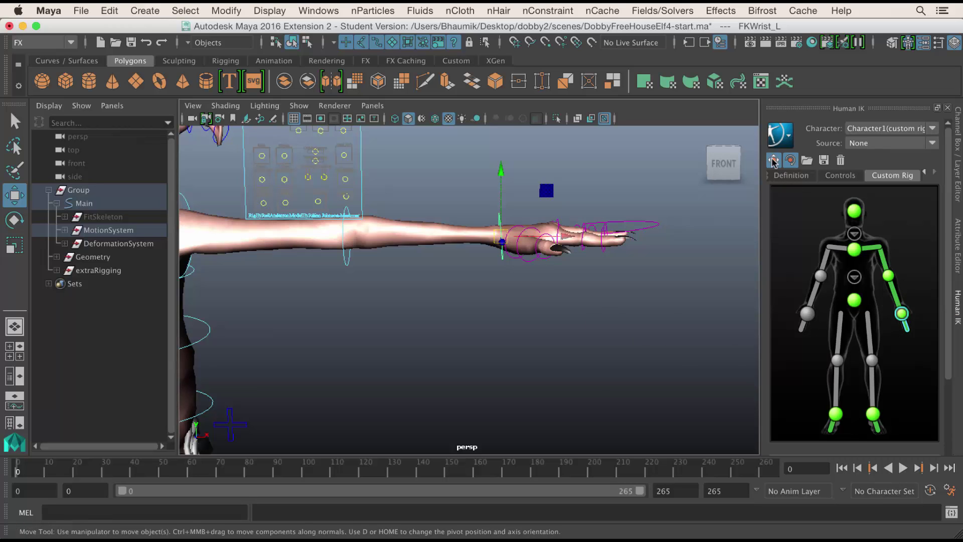
# Step: Review the translation and rotation mapping of the left elbow, upper-arm and clavicle effectors
pyautogui.click(888, 275)
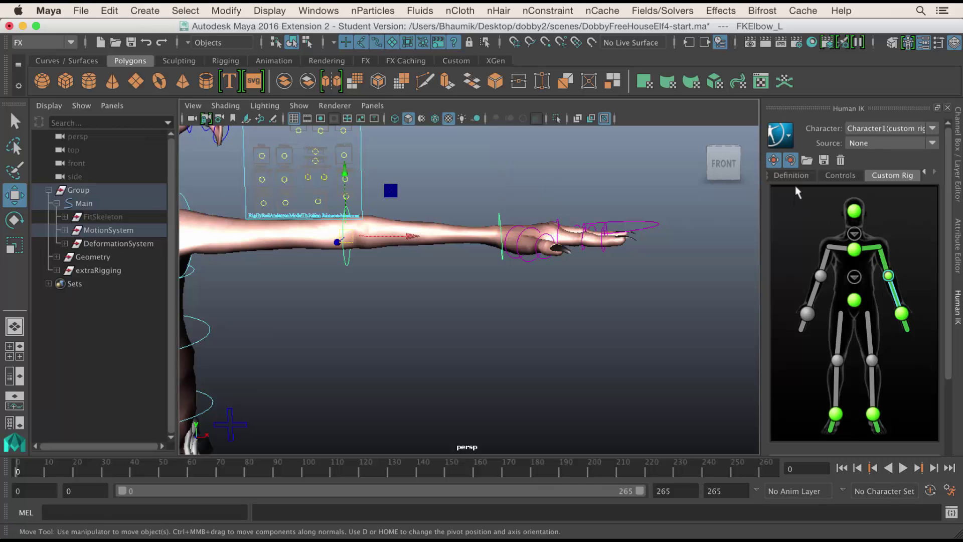
pyautogui.click(882, 260)
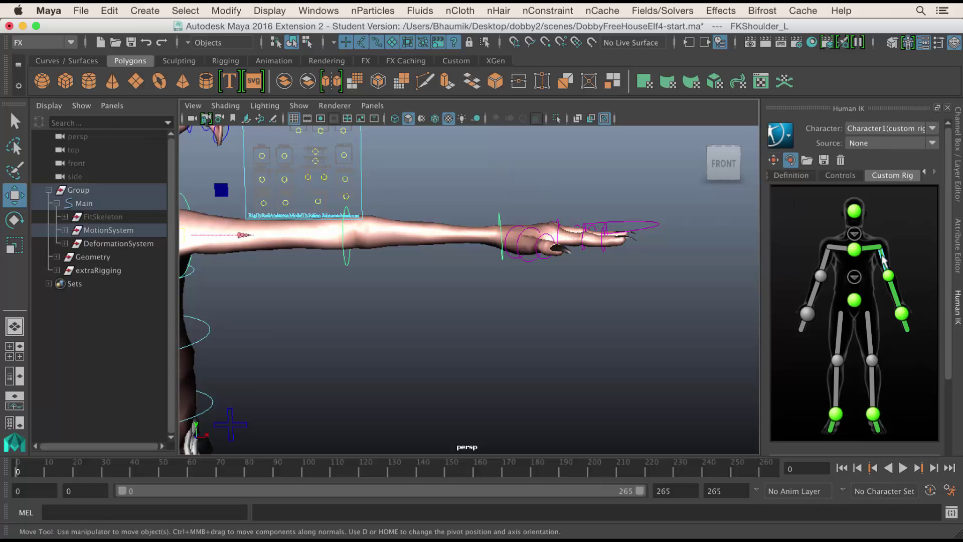
pyautogui.keyDown('alt'); pyautogui.moveTo(531, 333); pyautogui.dragTo(622, 313, button='middle'); pyautogui.keyUp('alt')
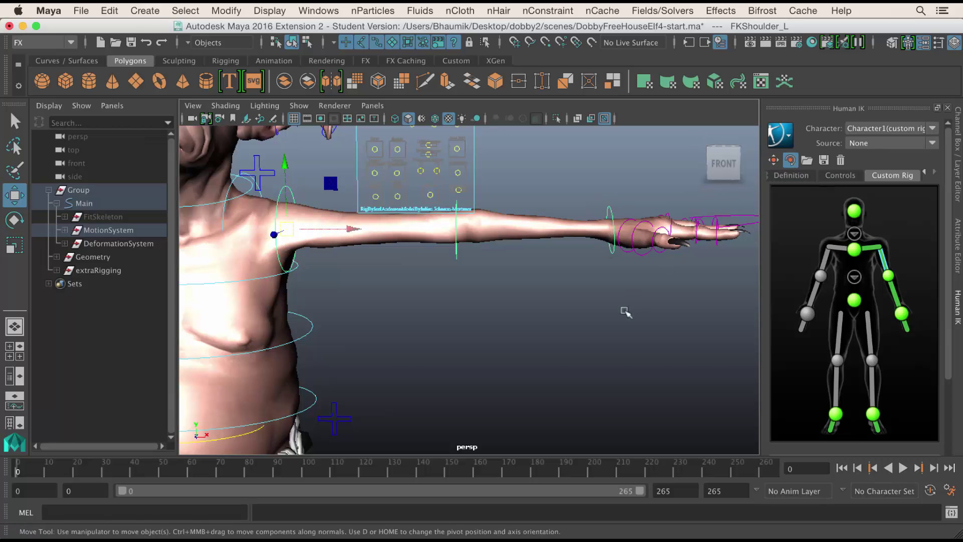
pyautogui.keyDown('alt'); pyautogui.moveTo(625, 312); pyautogui.dragTo(378, 236); pyautogui.keyUp('alt')
pyautogui.click(401, 309)
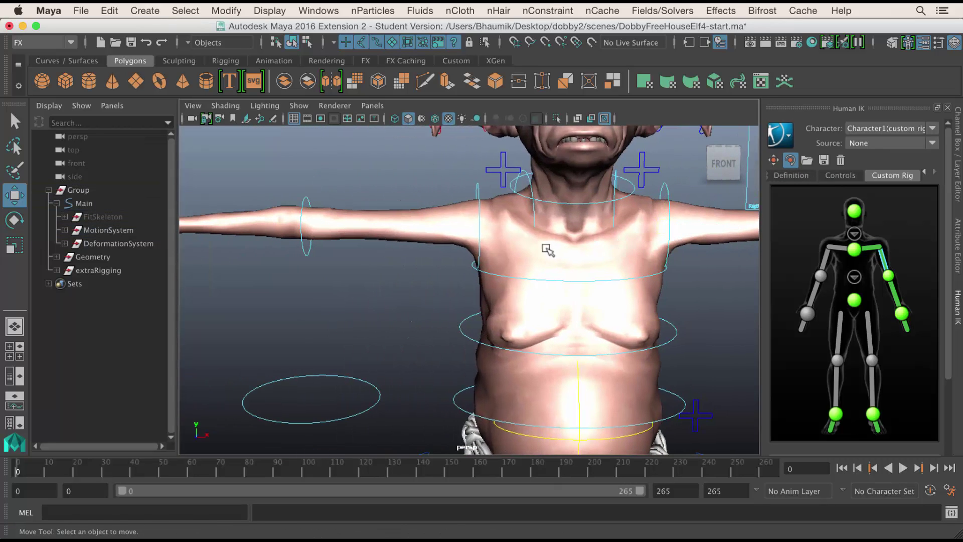
pyautogui.click(870, 251)
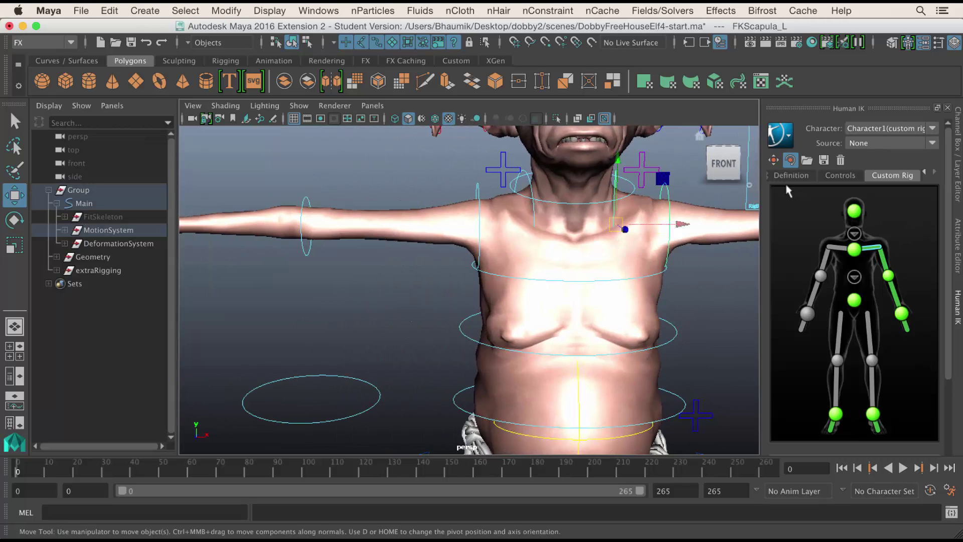
# Step: Map FKScapula_R to the right clavicle effector and FKShoulder_R to the right upper-arm effector
pyautogui.press('q')
pyautogui.click(529, 183)
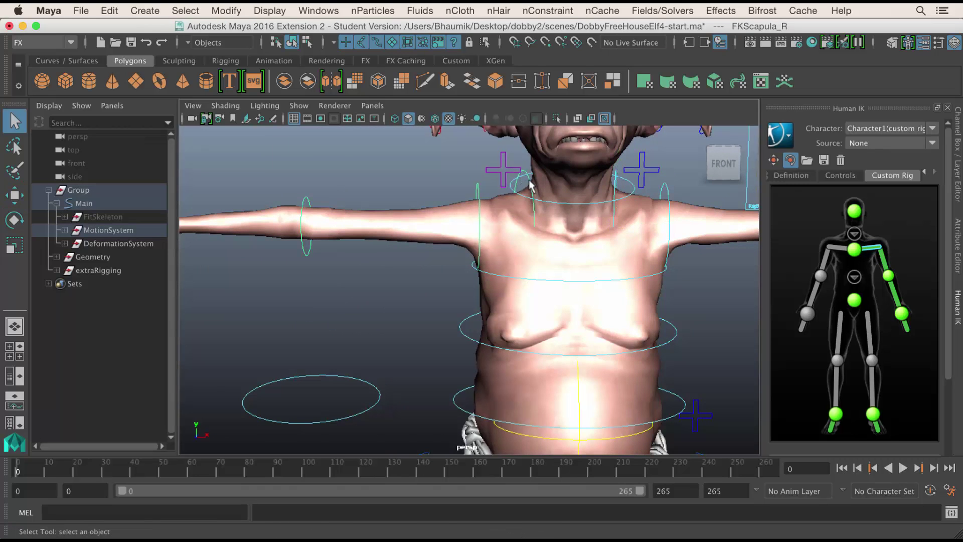
pyautogui.rightClick(832, 254)
pyautogui.click(841, 260)
pyautogui.click(488, 193)
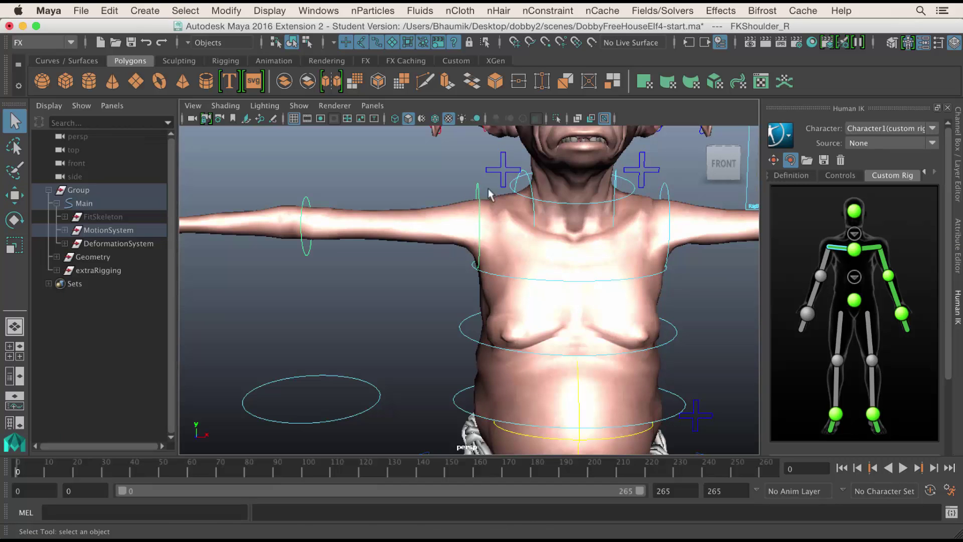
pyautogui.rightClick(826, 255)
pyautogui.click(838, 260)
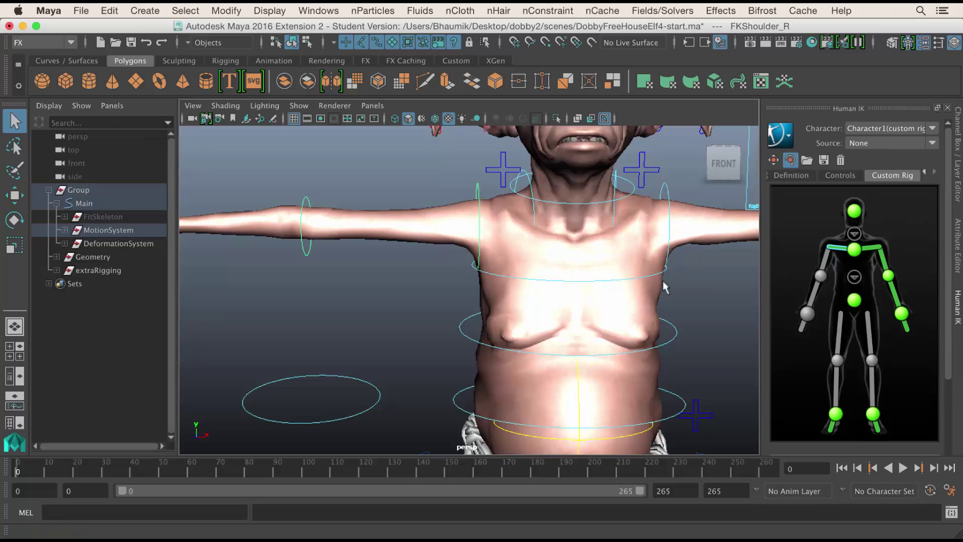
# Step: Map the FKElbow_R control to the right elbow effector in the custom rig diagram
pyautogui.click(312, 251)
pyautogui.rightClick(820, 277)
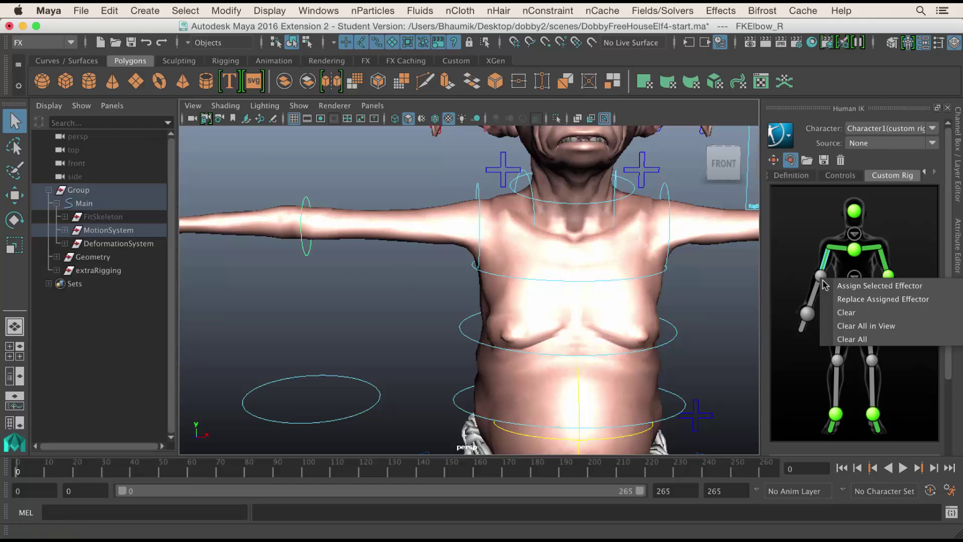
pyautogui.click(838, 282)
pyautogui.keyDown('alt'); pyautogui.moveTo(316, 275); pyautogui.dragTo(407, 258, button='middle'); pyautogui.keyUp('alt')
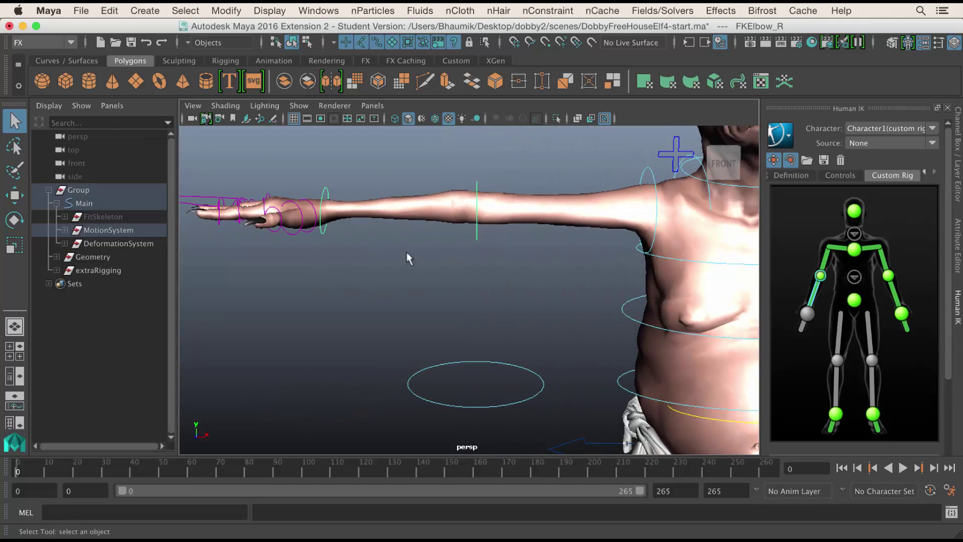
# Step: Map the FKWrist_R control to the right wrist effector in the custom rig diagram
pyautogui.click(324, 200)
pyautogui.rightClick(806, 316)
pyautogui.click(827, 321)
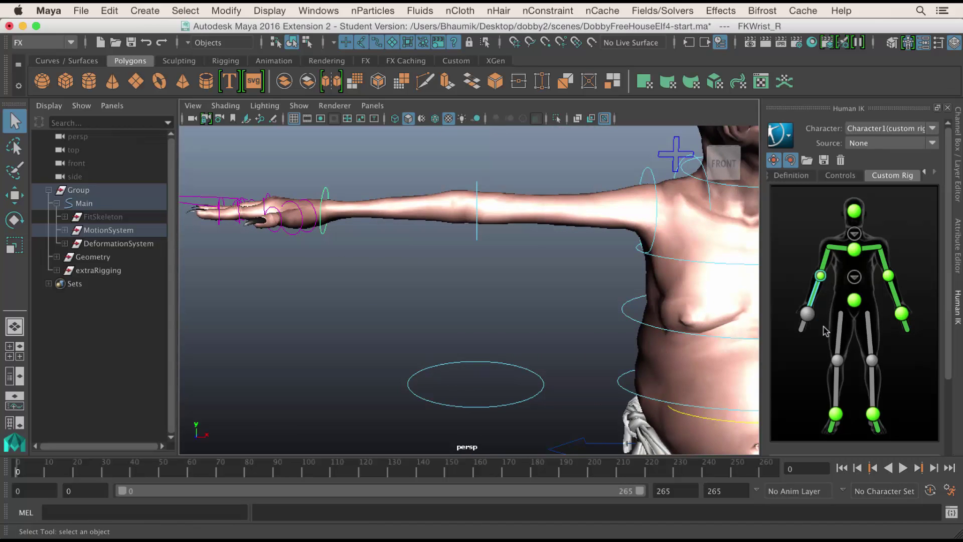
pyautogui.keyDown('alt'); pyautogui.moveTo(430, 305); pyautogui.dragTo(370, 308, button='middle'); pyautogui.keyUp('alt')
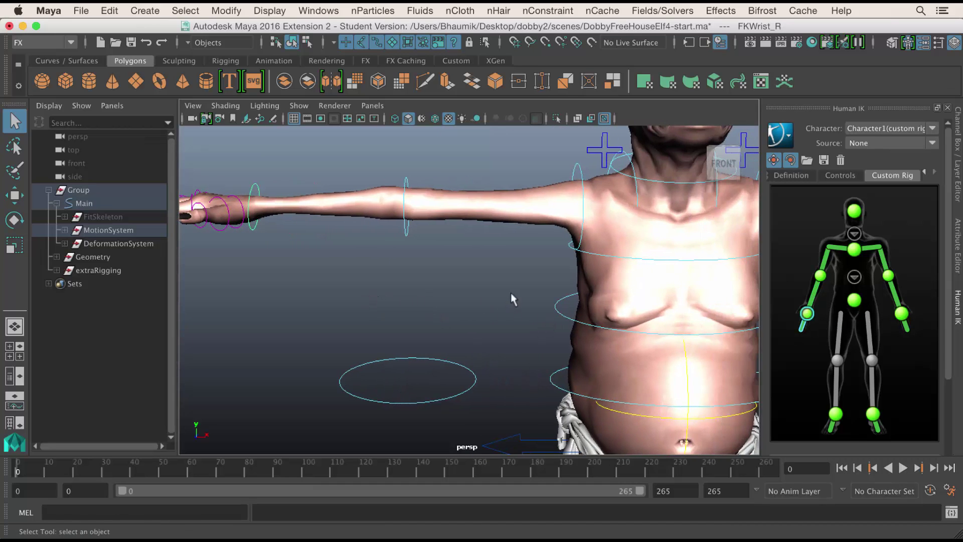
# Step: Open the spine detail of the custom rig diagram and map the FKBackA_M control to the lowest spine effector
pyautogui.keyDown('alt'); pyautogui.moveTo(511, 297); pyautogui.dragTo(396, 245, button='middle'); pyautogui.keyUp('alt')
pyautogui.click(854, 278)
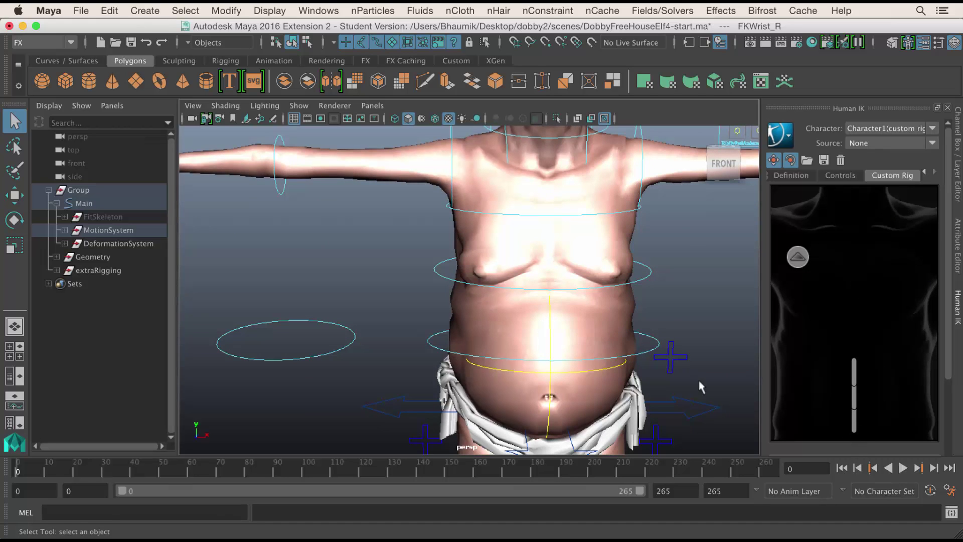
pyautogui.keyDown('alt'); pyautogui.moveTo(712, 415); pyautogui.dragTo(697, 346, button='middle'); pyautogui.keyUp('alt')
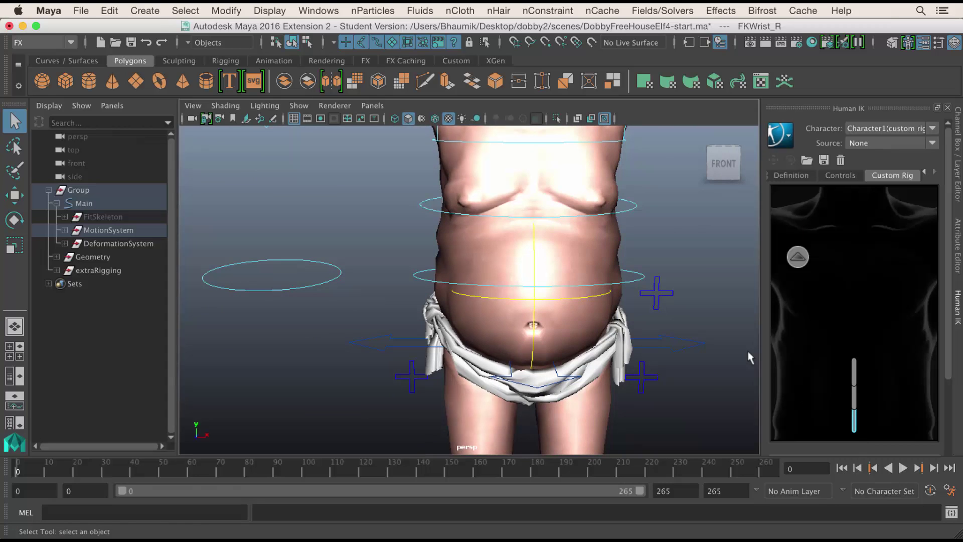
pyautogui.click(642, 274)
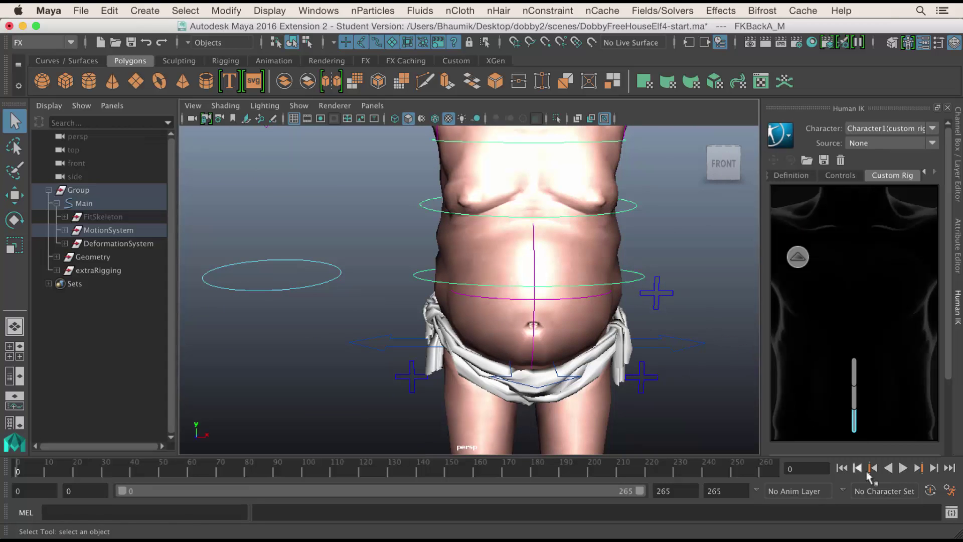
pyautogui.rightClick(852, 425)
pyautogui.click(863, 426)
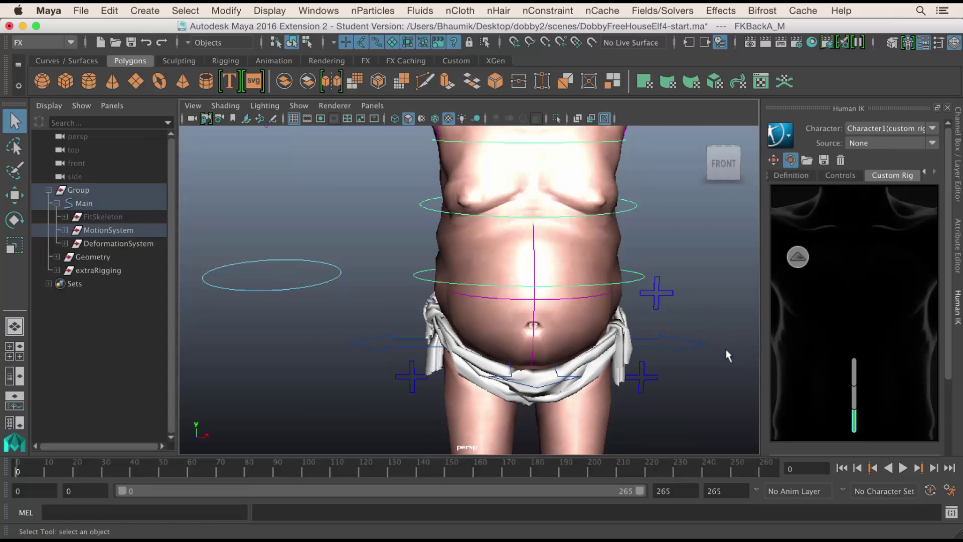
# Step: Map the FKBackB_M control to the second spine effector and return to the full-body diagram
pyautogui.click(628, 214)
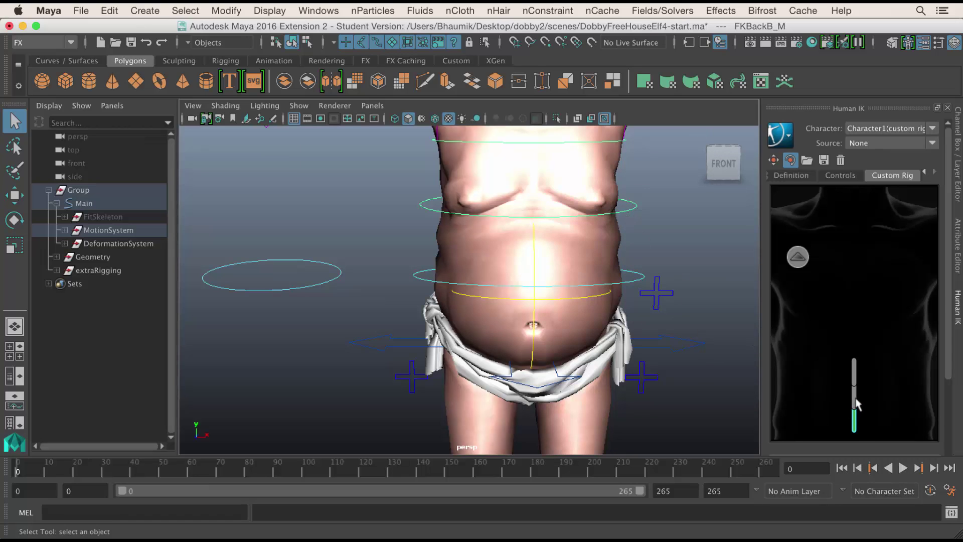
pyautogui.rightClick(857, 403)
pyautogui.click(856, 401)
pyautogui.keyDown('alt'); pyautogui.moveTo(733, 353); pyautogui.dragTo(589, 226, button='middle'); pyautogui.keyUp('alt')
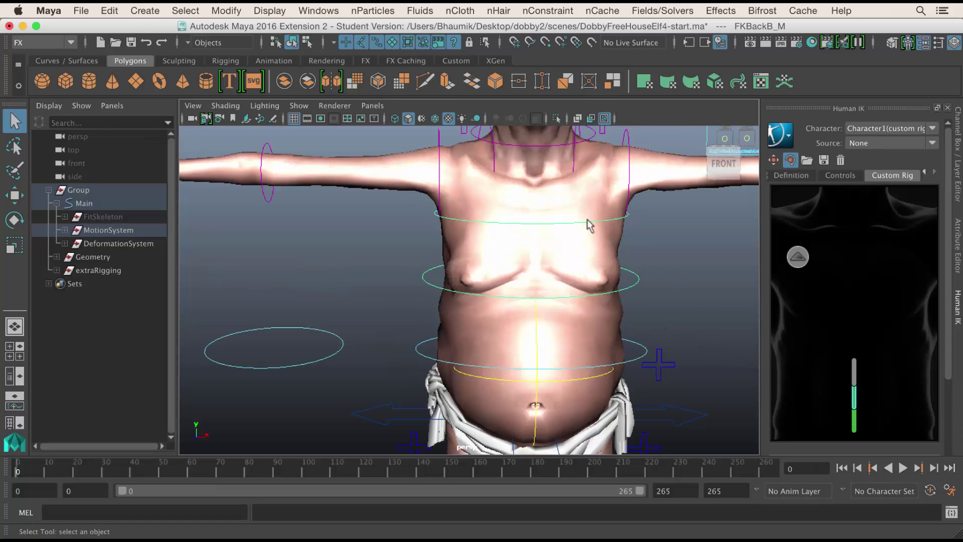
pyautogui.click(797, 258)
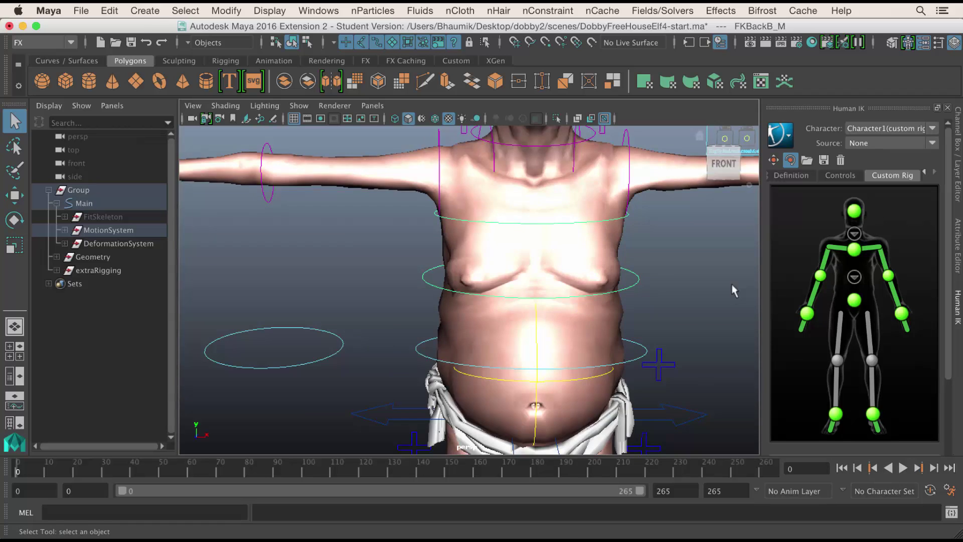
# Step: Open the neck detail, map the FKNeck_M control to the lowest neck effector, and return to the full-body diagram
pyautogui.keyDown('alt'); pyautogui.moveTo(692, 293); pyautogui.dragTo(629, 311); pyautogui.keyUp('alt')
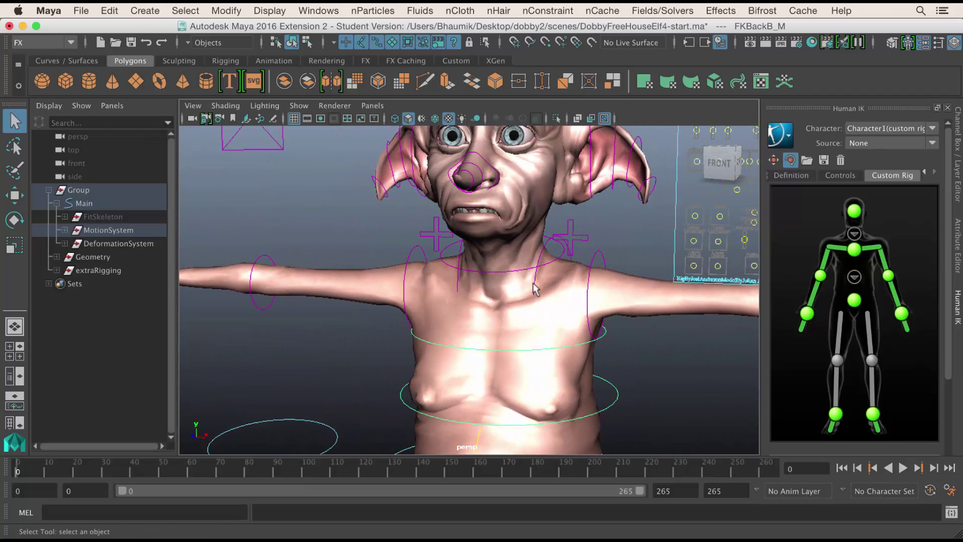
pyautogui.click(854, 233)
pyautogui.click(509, 272)
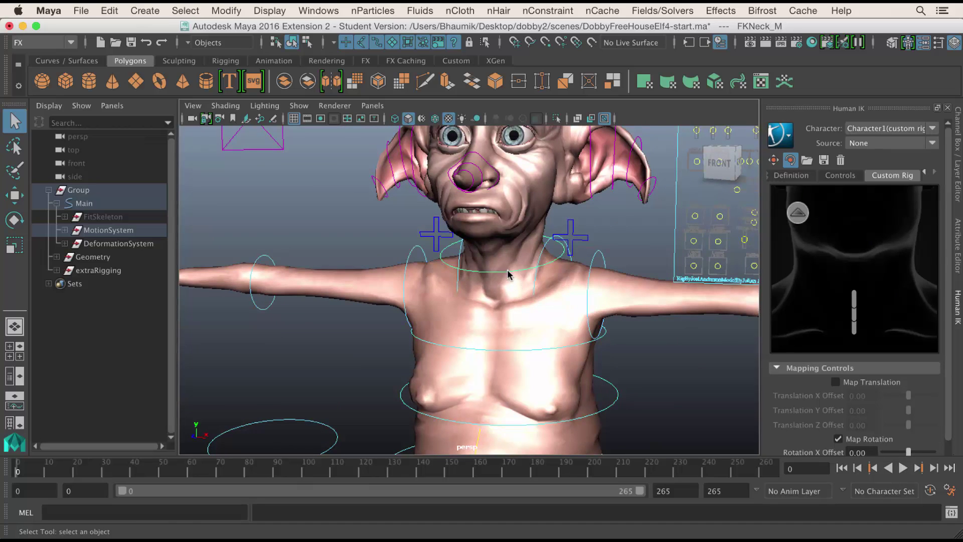
pyautogui.rightClick(855, 335)
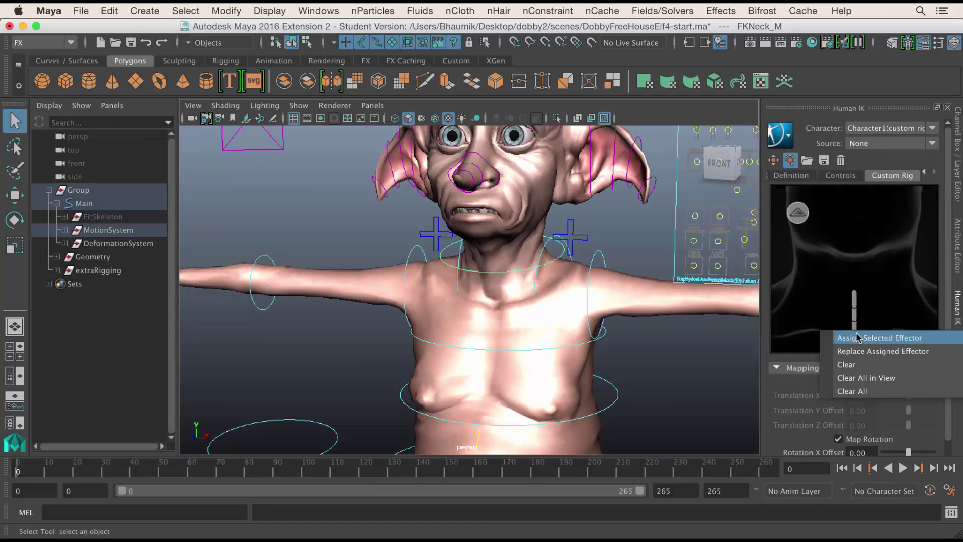
pyautogui.click(863, 338)
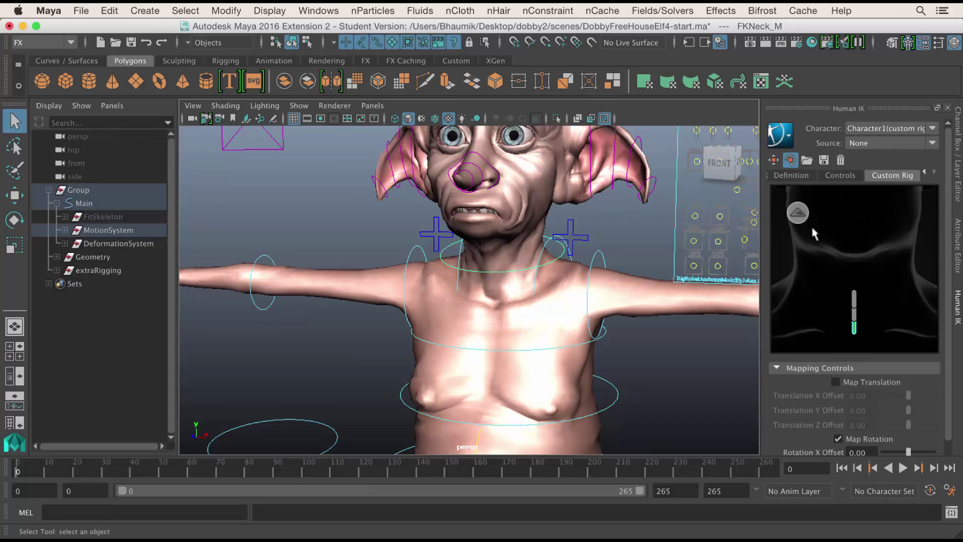
pyautogui.click(793, 215)
# Step: Check which rig controls are assigned to the two mapped spine effectors and the head effector
pyautogui.scroll(-3, 587, 344)
pyautogui.keyDown('alt'); pyautogui.moveTo(587, 344); pyautogui.dragTo(631, 348, button='middle'); pyautogui.keyUp('alt')
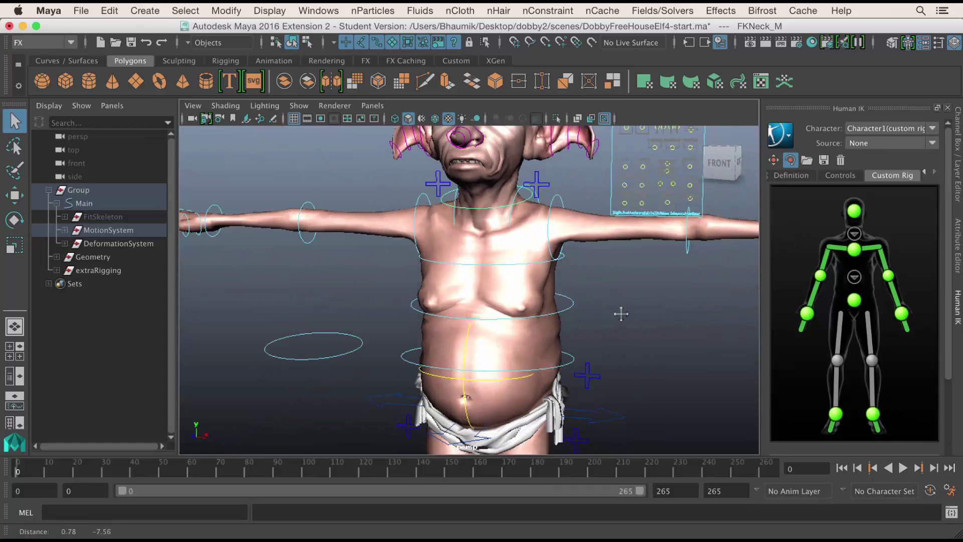
pyautogui.scroll(-1, 637, 357)
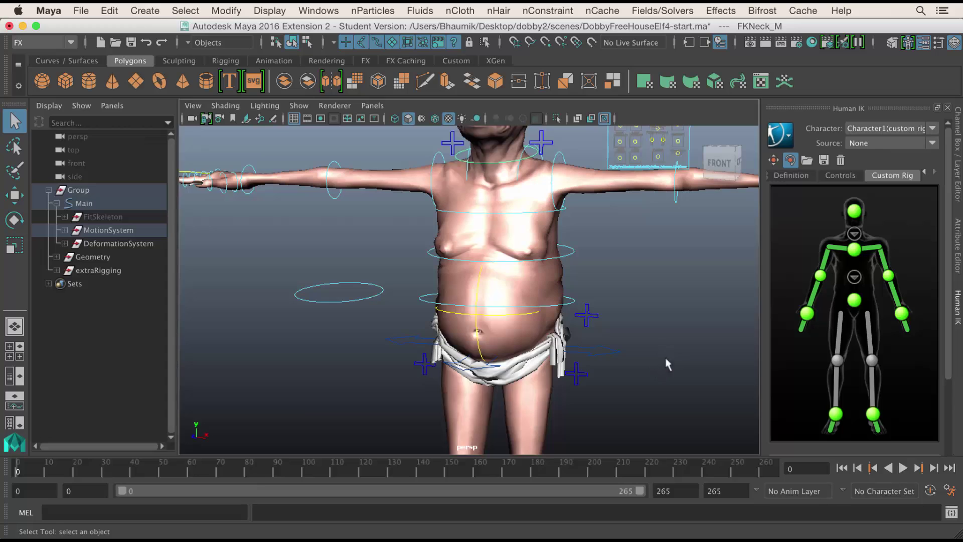
pyautogui.click(855, 279)
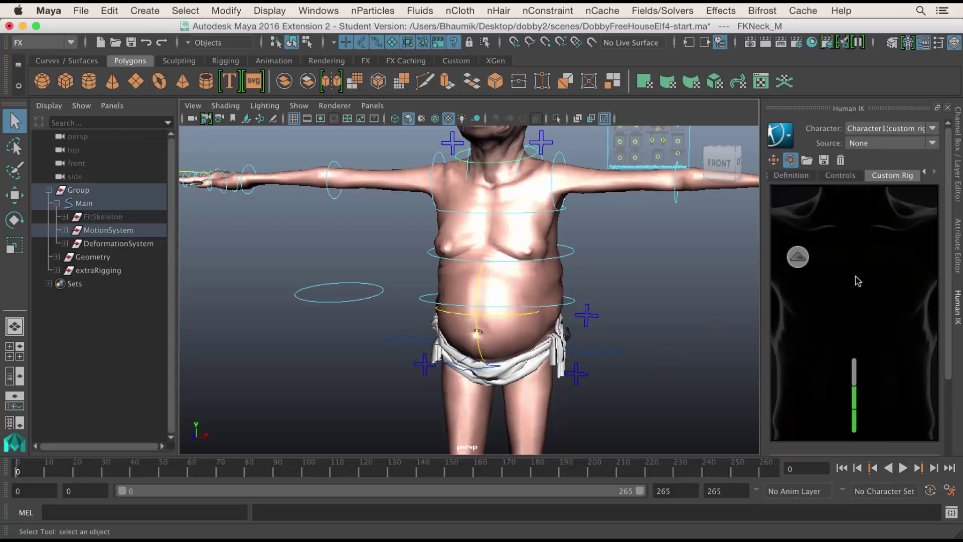
pyautogui.click(857, 427)
pyautogui.click(854, 404)
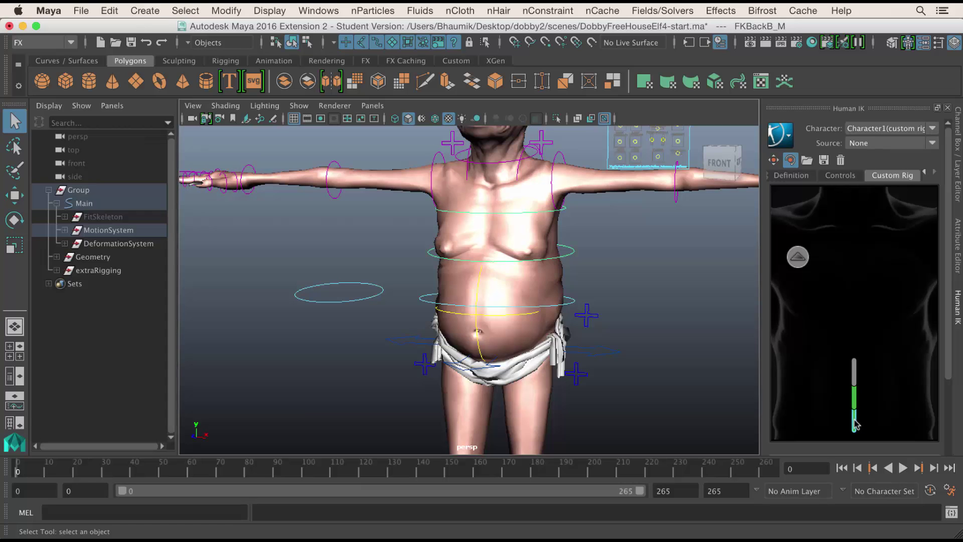
pyautogui.click(798, 257)
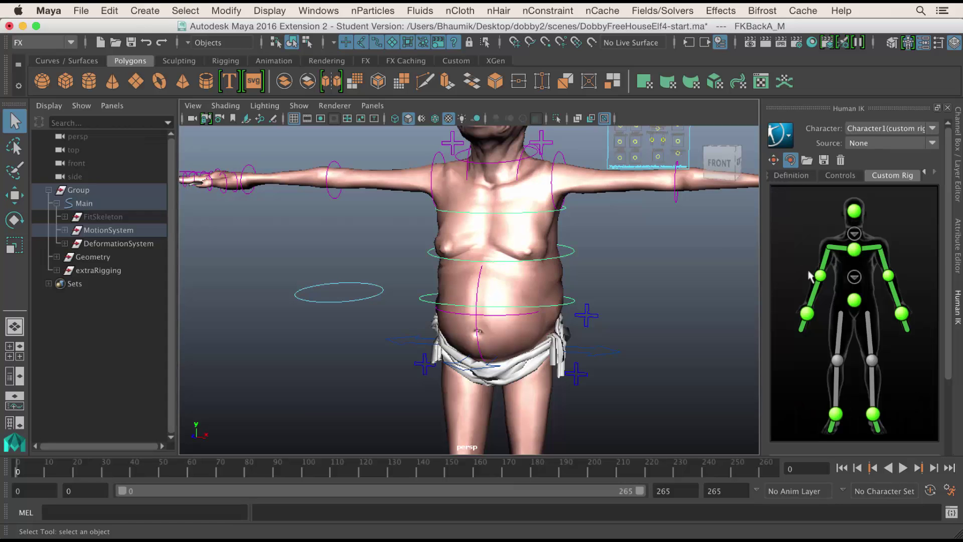
pyautogui.click(855, 212)
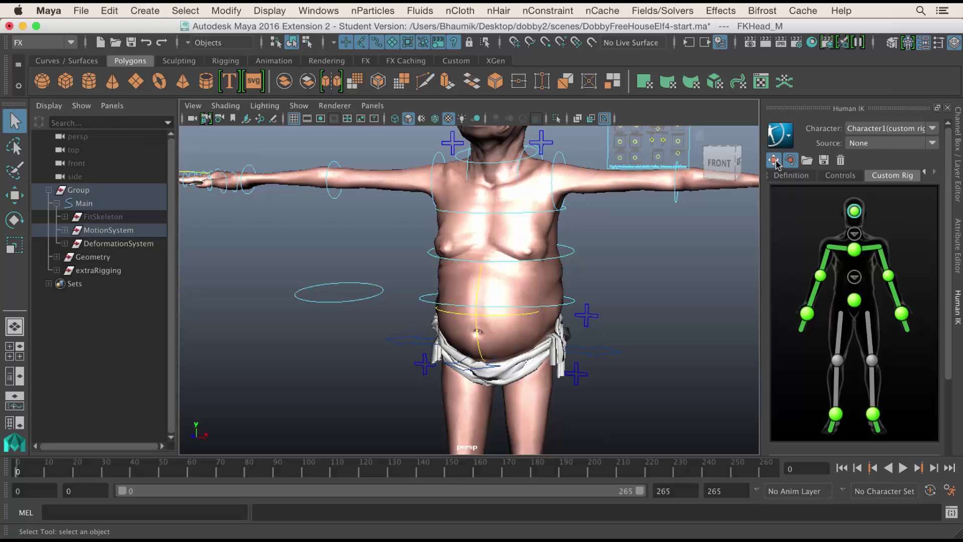
# Step: Set the HumanIK character to None and import the sample animation example into the scene
pyautogui.keyDown('alt'); pyautogui.moveTo(627, 315); pyautogui.dragTo(600, 295, button='middle'); pyautogui.keyUp('alt')
pyautogui.press('a')
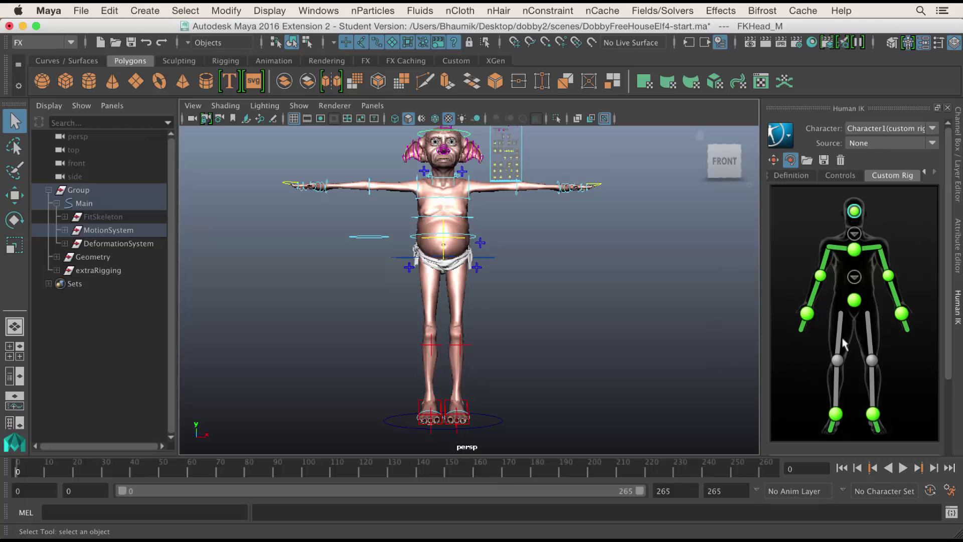
pyautogui.keyDown('alt'); pyautogui.moveTo(600, 308); pyautogui.dragTo(562, 308, button='middle'); pyautogui.keyUp('alt')
pyautogui.keyDown('alt'); pyautogui.moveTo(605, 297); pyautogui.dragTo(525, 347, button='right'); pyautogui.keyUp('alt')
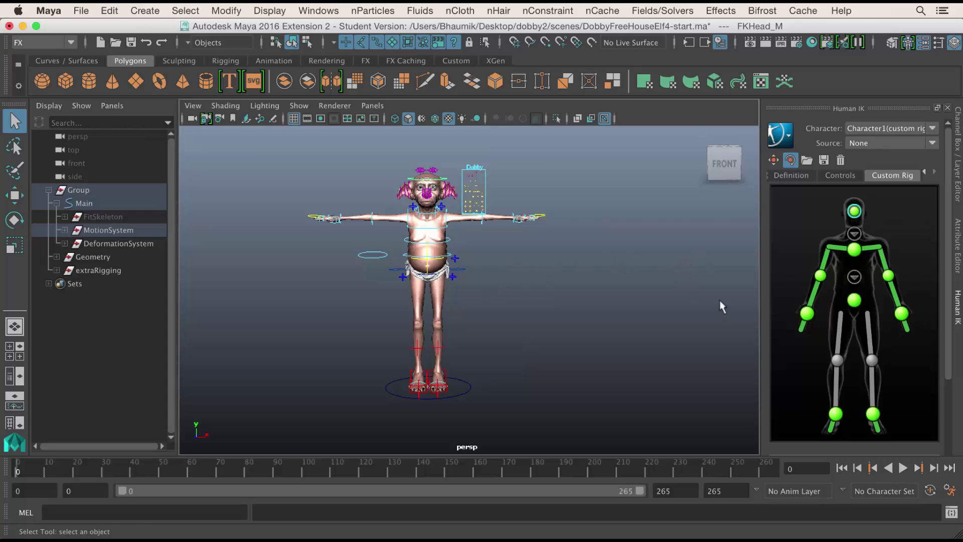
pyautogui.keyDown('alt'); pyautogui.moveTo(585, 291); pyautogui.dragTo(568, 275, button='middle'); pyautogui.keyUp('alt')
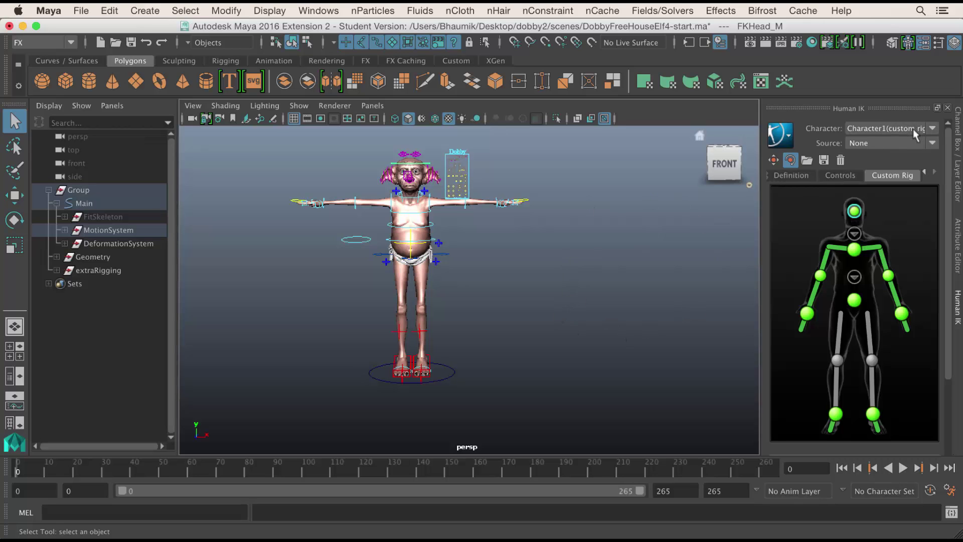
pyautogui.click(931, 130)
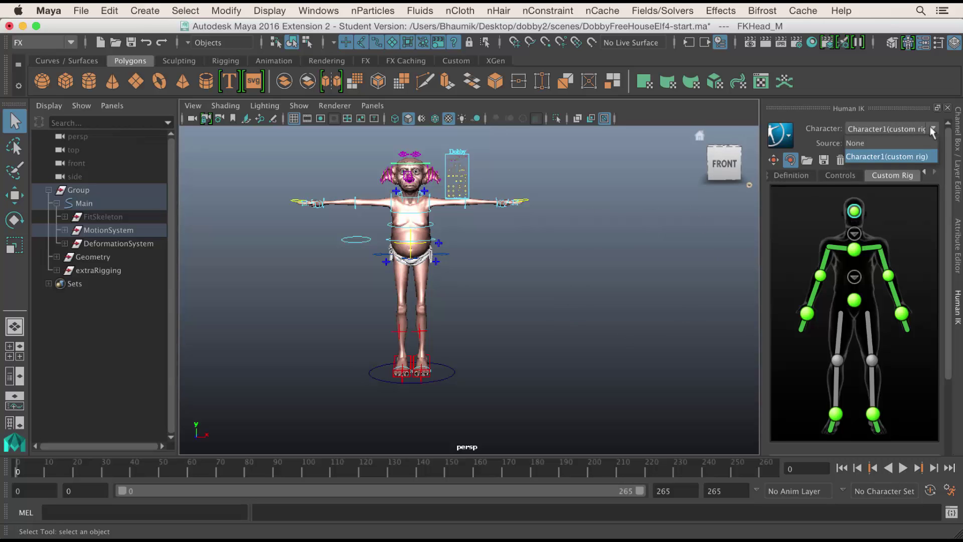
pyautogui.click(860, 144)
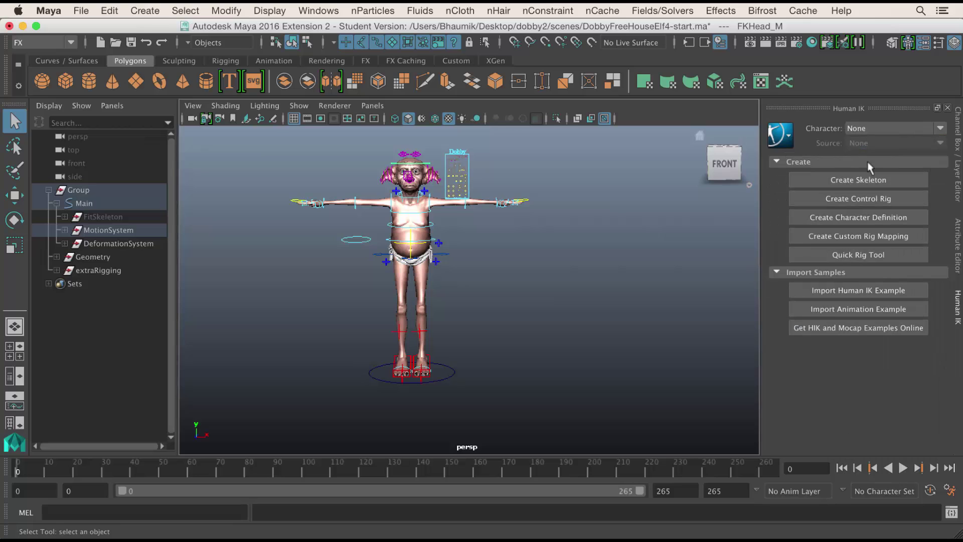
pyautogui.click(856, 310)
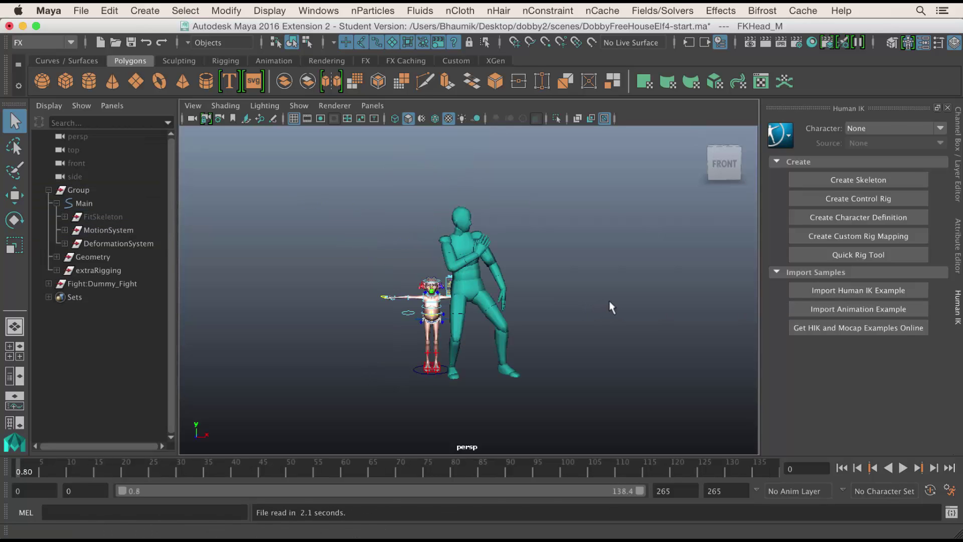
# Step: Play back the imported dummy's fight animation, stop it, and return to the start of the playback range
pyautogui.keyDown('alt'); pyautogui.moveTo(595, 361); pyautogui.dragTo(537, 361, button='middle'); pyautogui.keyUp('alt')
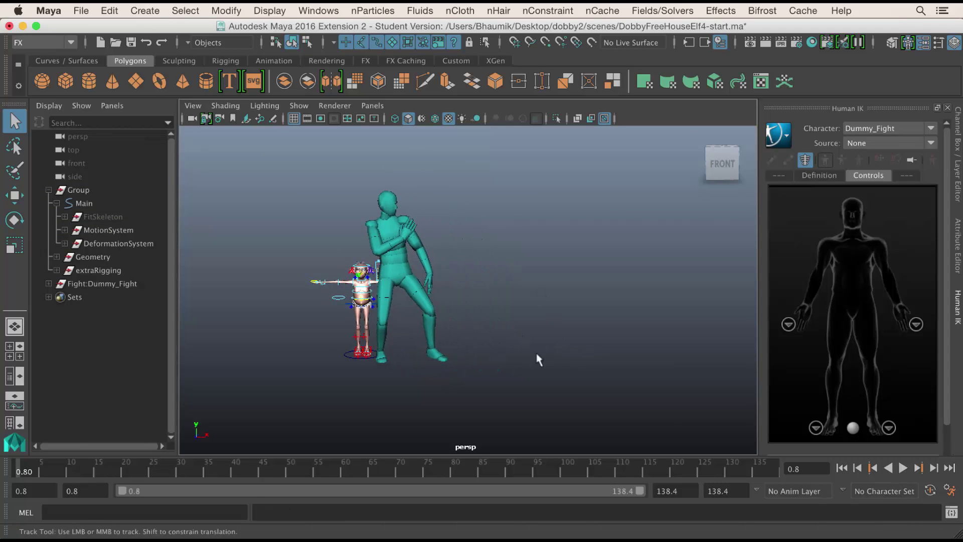
pyautogui.click(902, 469)
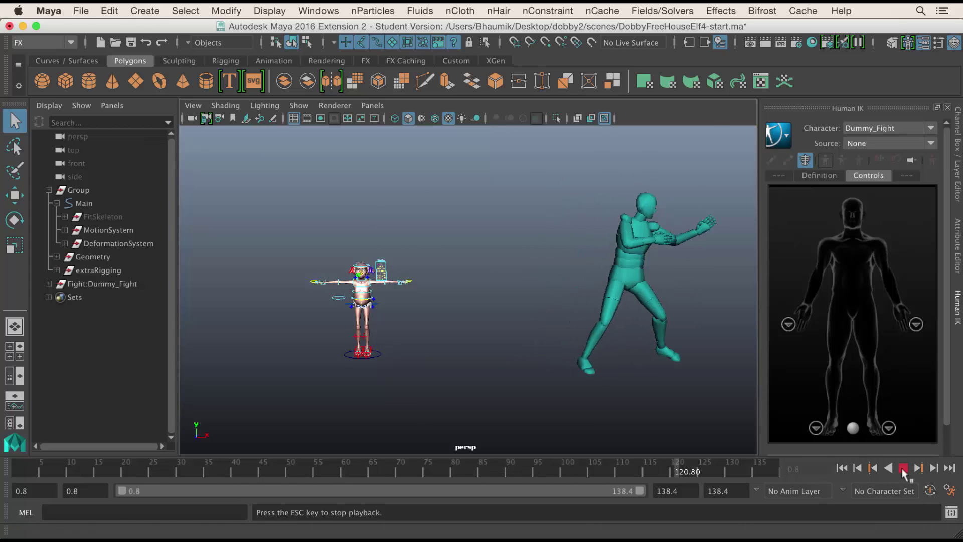
pyautogui.click(903, 469)
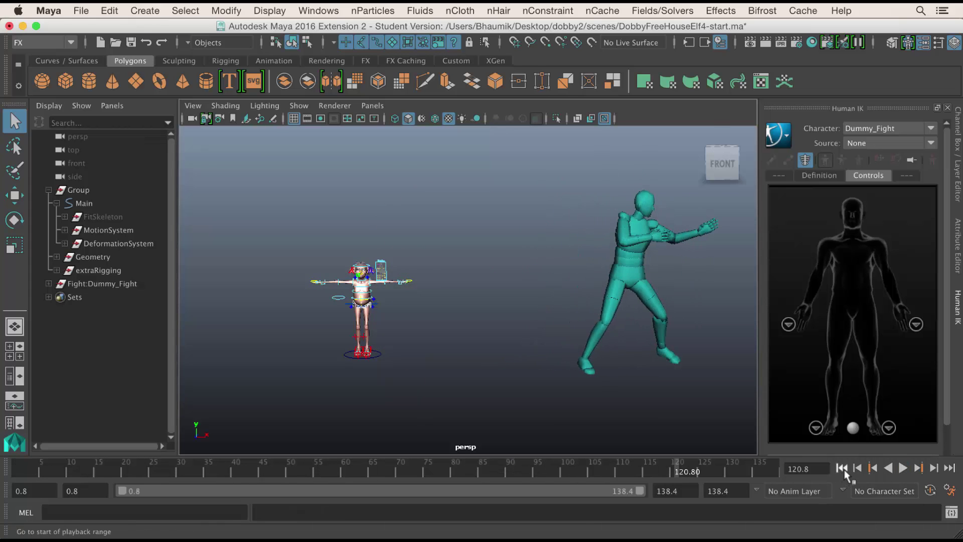
pyautogui.click(841, 467)
# Step: Set the HumanIK character to Character1 (custom rig) and its source to Dummy_Fight
pyautogui.keyDown('alt'); pyautogui.moveTo(403, 336); pyautogui.dragTo(540, 378, button='right'); pyautogui.keyUp('alt')
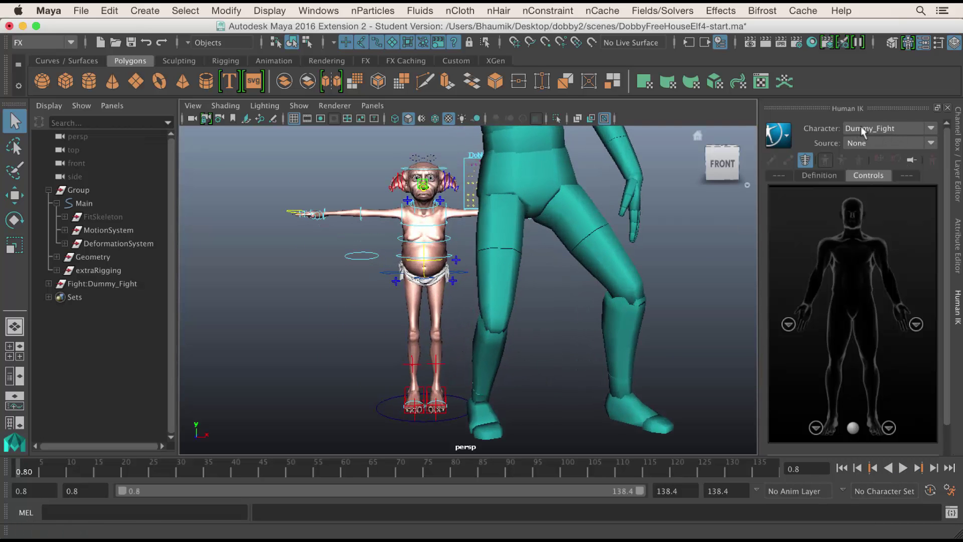
pyautogui.click(931, 128)
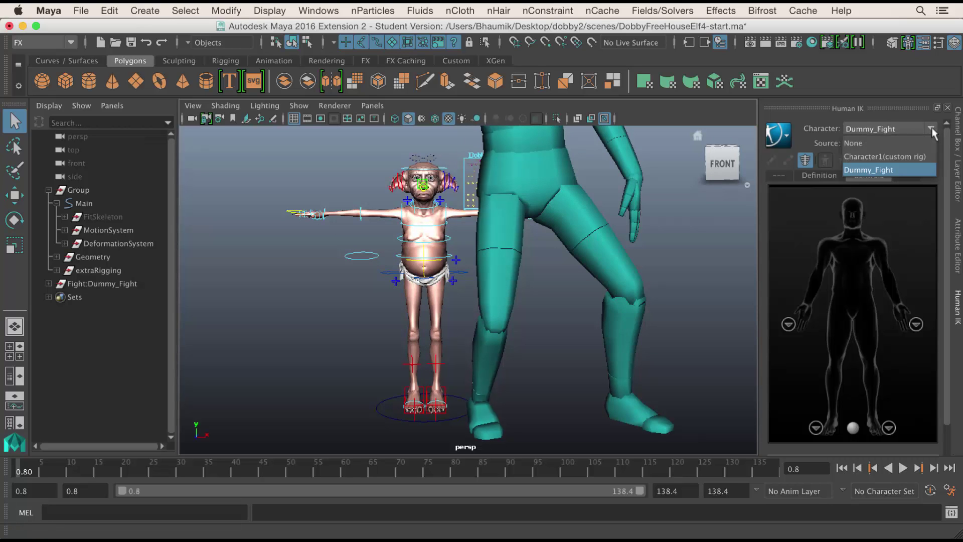
pyautogui.click(875, 157)
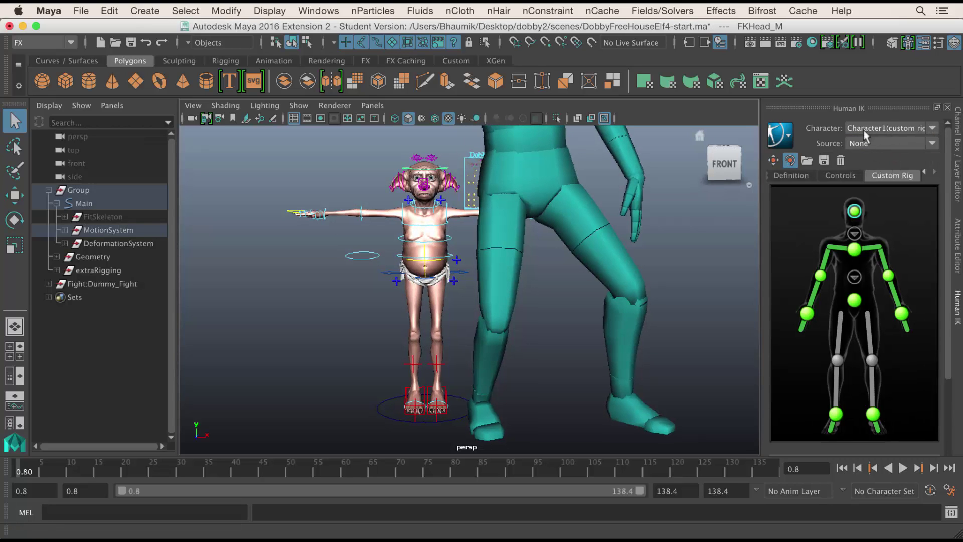
pyautogui.click(774, 138)
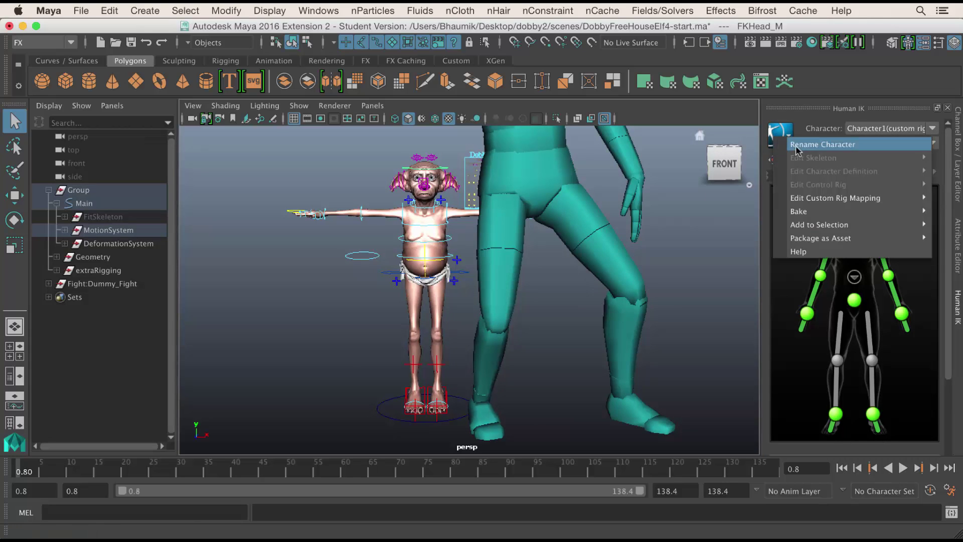
pyautogui.click(709, 107)
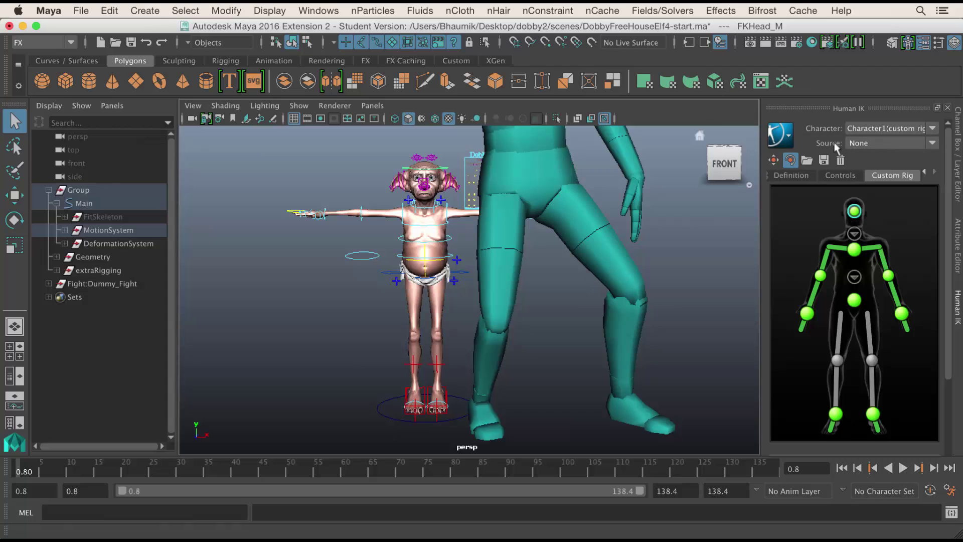
pyautogui.click(885, 143)
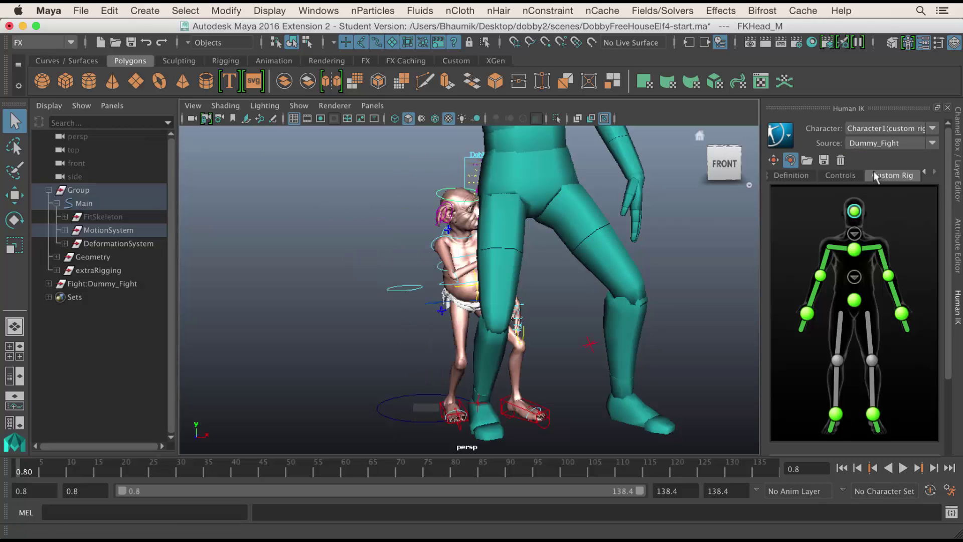
# Step: Hide the imported Fight:Dummy_Fight group so only Dobby remains in the scene view
pyautogui.keyDown('alt'); pyautogui.moveTo(617, 331); pyautogui.dragTo(572, 317); pyautogui.keyUp('alt')
pyautogui.click(97, 284)
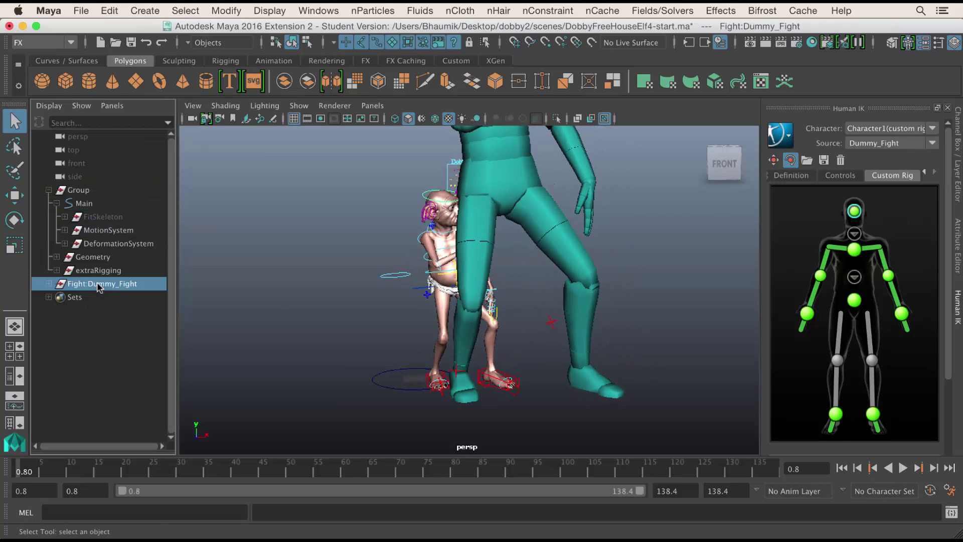
pyautogui.press('h')
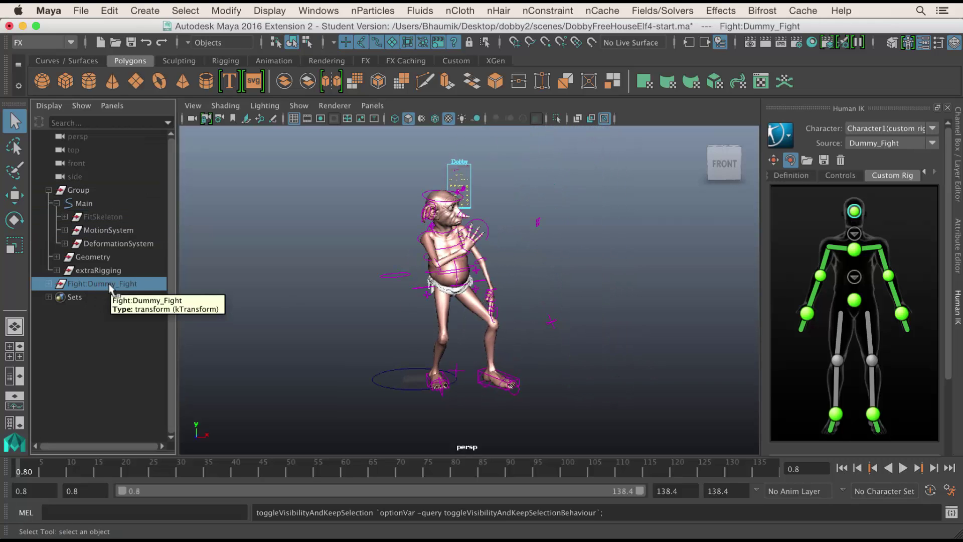
pyautogui.click(273, 301)
# Step: Hide NURBS curves in the viewport, play back Dobby's fight animation, and return to the start of the playback range
pyautogui.keyDown('alt'); pyautogui.moveTo(607, 353); pyautogui.dragTo(507, 344); pyautogui.keyUp('alt')
pyautogui.click(302, 106)
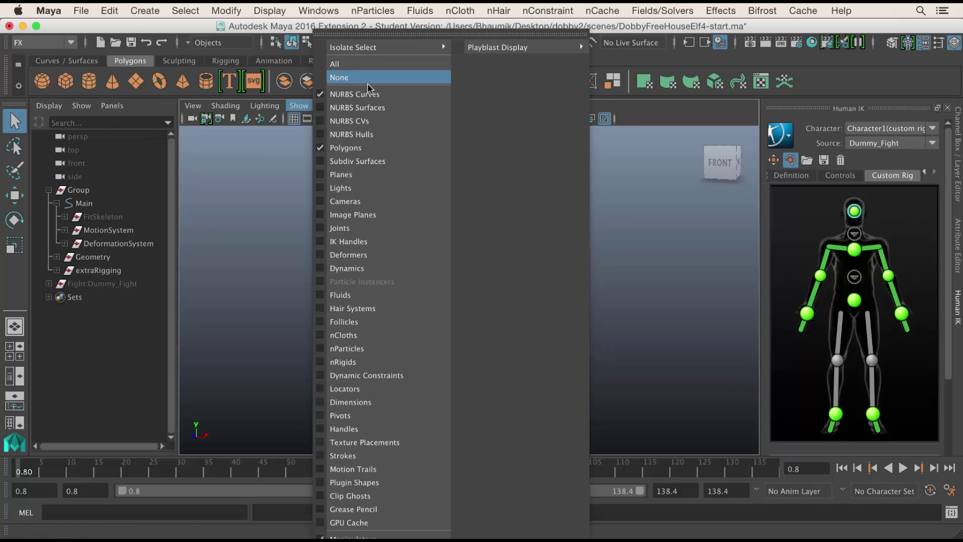
pyautogui.click(382, 93)
pyautogui.keyDown('alt'); pyautogui.moveTo(518, 236); pyautogui.dragTo(438, 236); pyautogui.keyUp('alt')
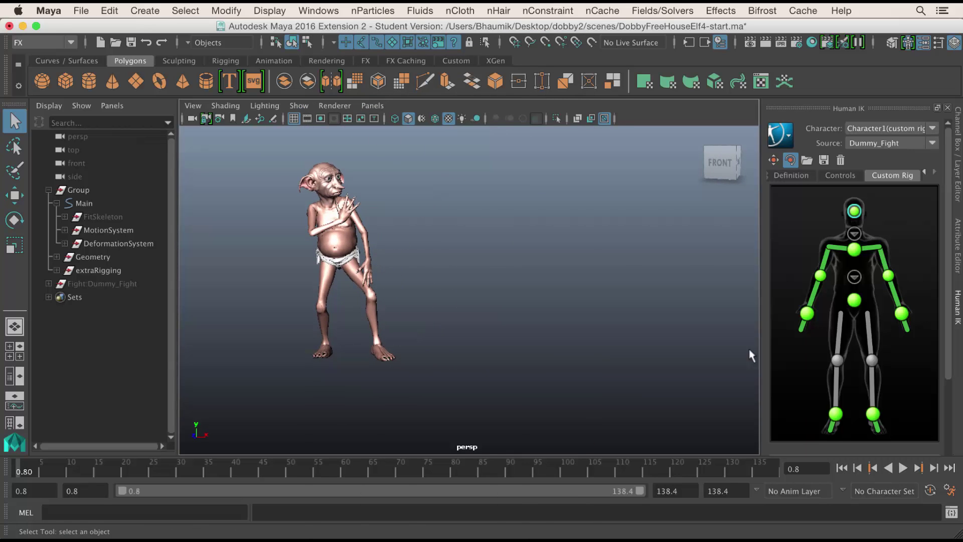
pyautogui.keyDown('alt'); pyautogui.moveTo(752, 354); pyautogui.dragTo(667, 333); pyautogui.keyUp('alt')
pyautogui.click(903, 467)
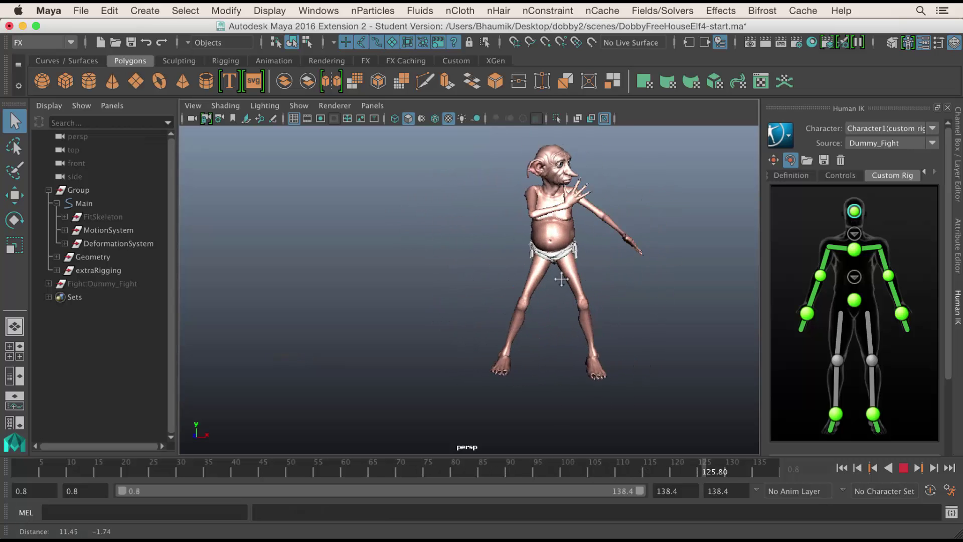
pyautogui.keyDown('alt'); pyautogui.moveTo(621, 308); pyautogui.dragTo(598, 306); pyautogui.keyUp('alt')
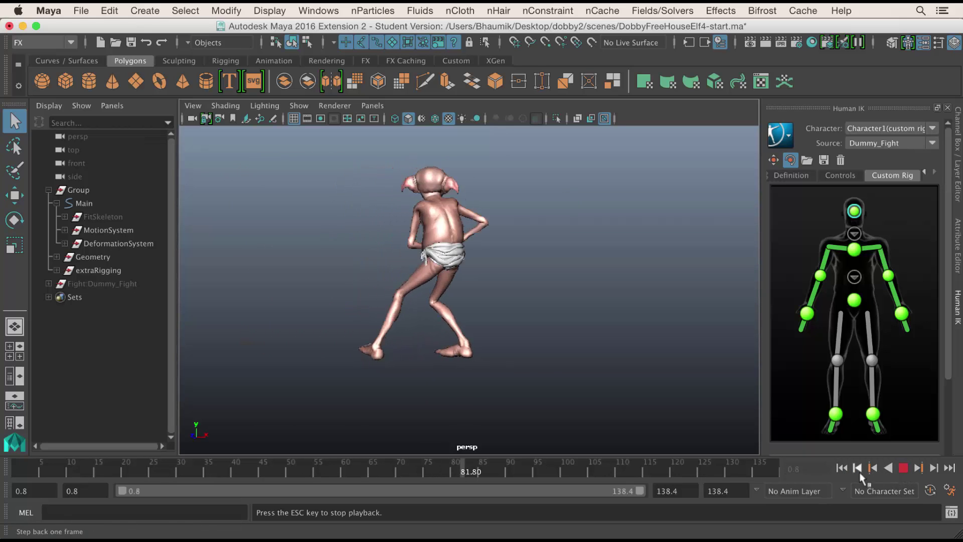
pyautogui.click(908, 469)
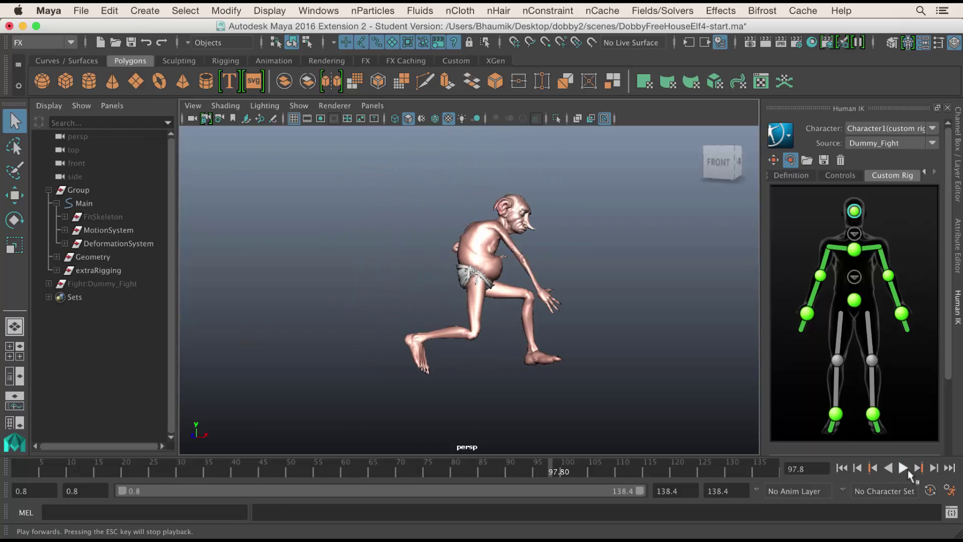
pyautogui.click(842, 468)
# Step: Show NURBS curves in the viewport again so the rig's hand controls can be selected
pyautogui.click(299, 106)
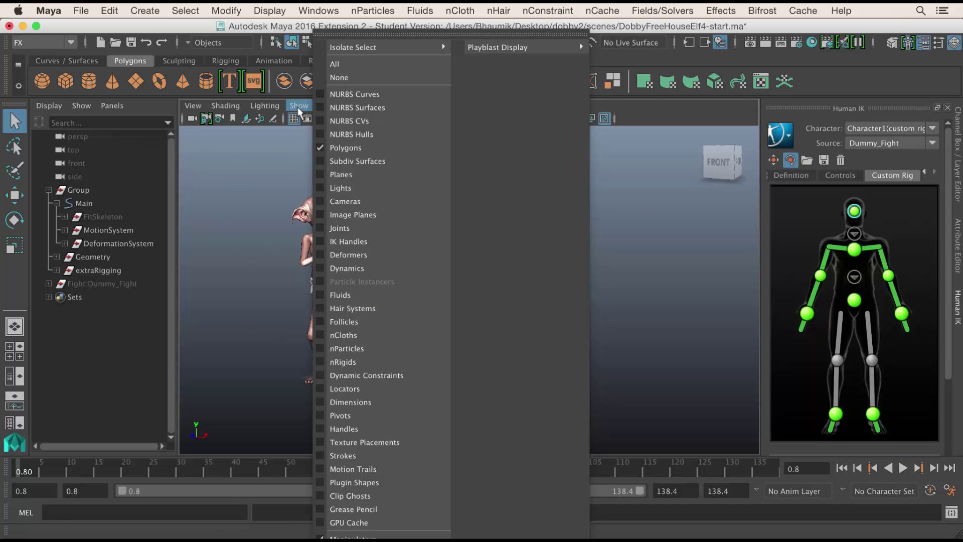
pyautogui.click(369, 94)
pyautogui.scroll(3, 516, 316)
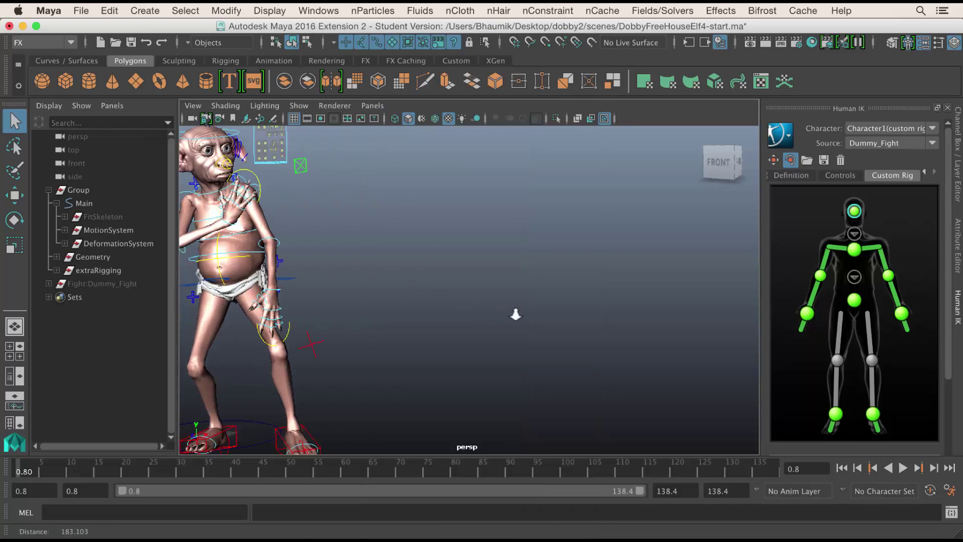
pyautogui.keyDown('alt'); pyautogui.moveTo(516, 316); pyautogui.dragTo(441, 314, button='middle'); pyautogui.keyUp('alt')
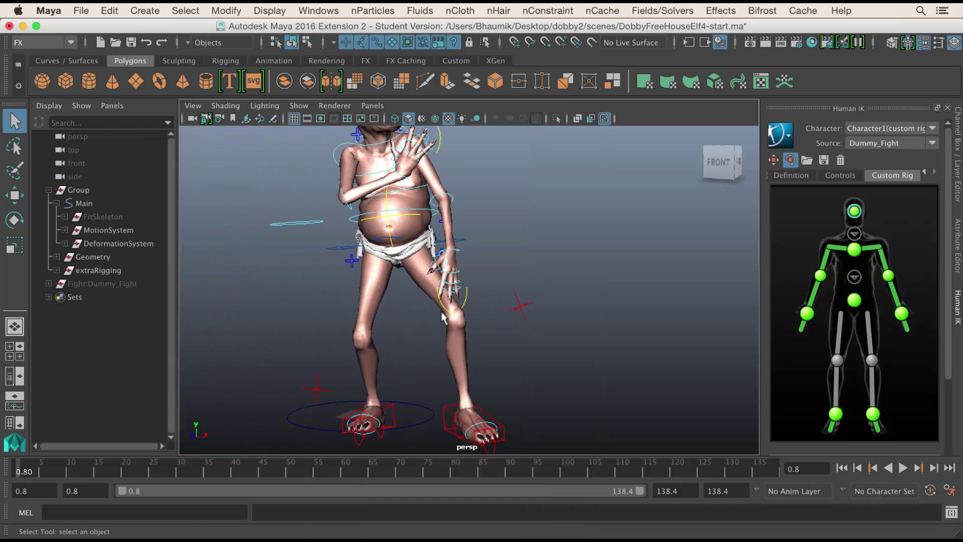
# Step: Set the Index, Middle, Ring and Thumb Finger Curl of the Fingers_L control to about 6.6
pyautogui.click(466, 300)
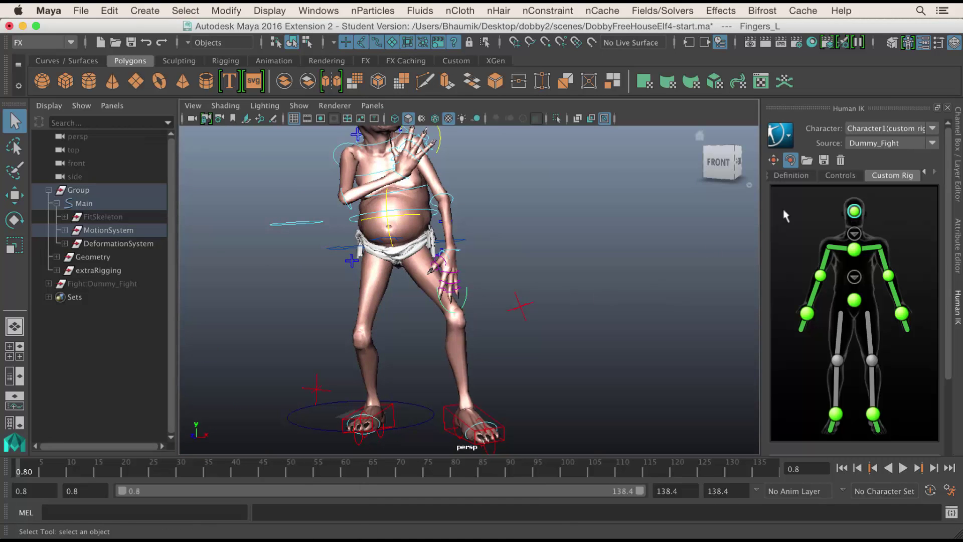
pyautogui.click(956, 155)
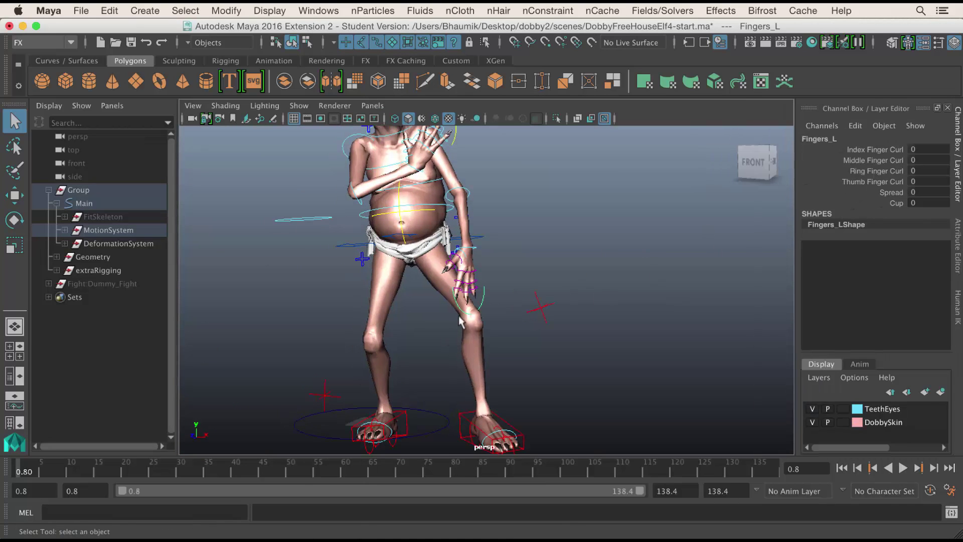
pyautogui.moveTo(885, 156); pyautogui.dragTo(886, 183)
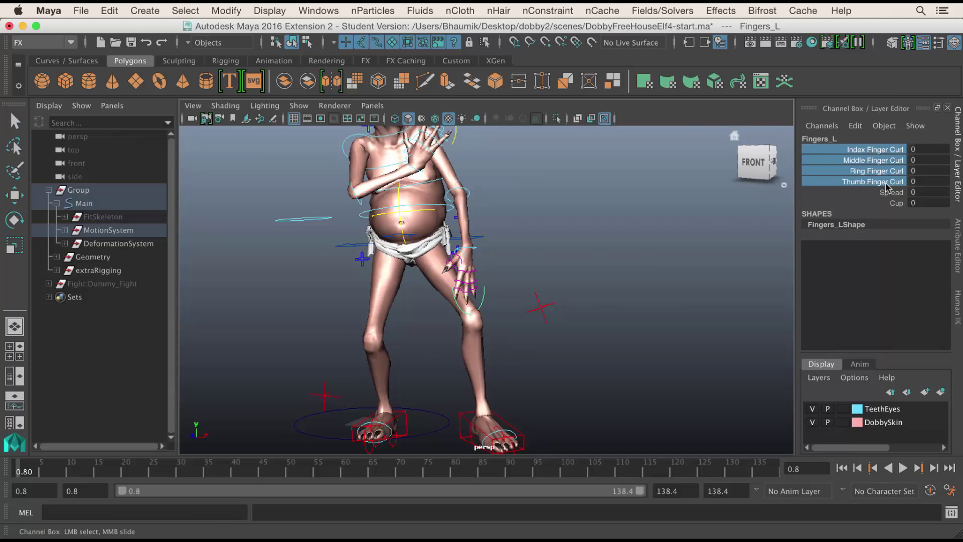
pyautogui.keyDown('alt'); pyautogui.moveTo(627, 261); pyautogui.dragTo(616, 244); pyautogui.keyUp('alt')
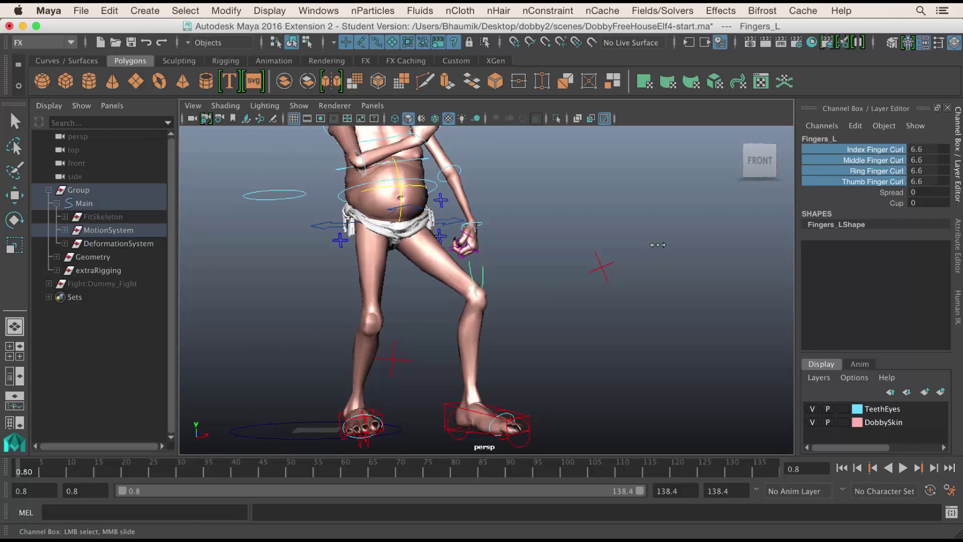
# Step: Adjust the Fingers_L fist, setting Thumb Finger Curl to about 4.1 and Index, Middle and Ring Finger Curl to about 7.5
pyautogui.click(884, 182)
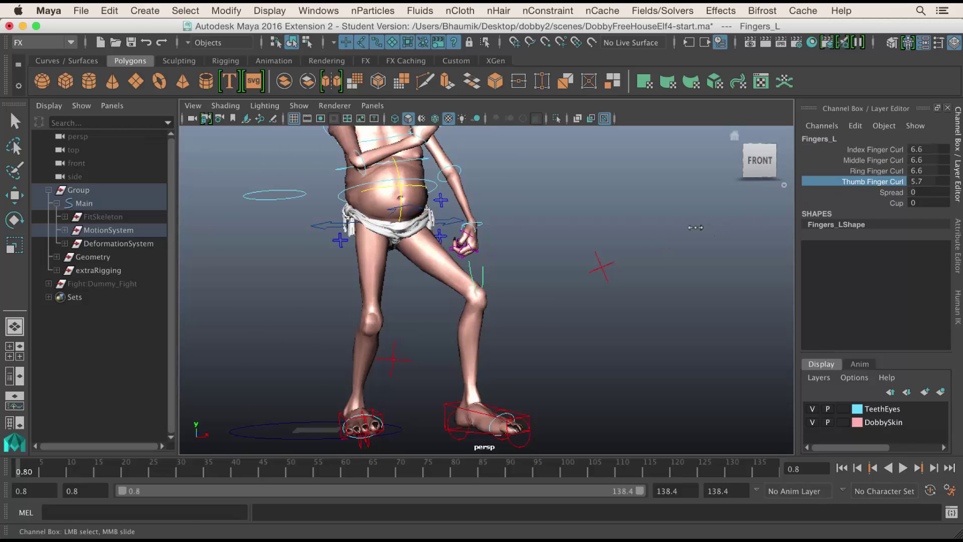
pyautogui.keyDown('alt'); pyautogui.moveTo(686, 227); pyautogui.dragTo(677, 279); pyautogui.keyUp('alt')
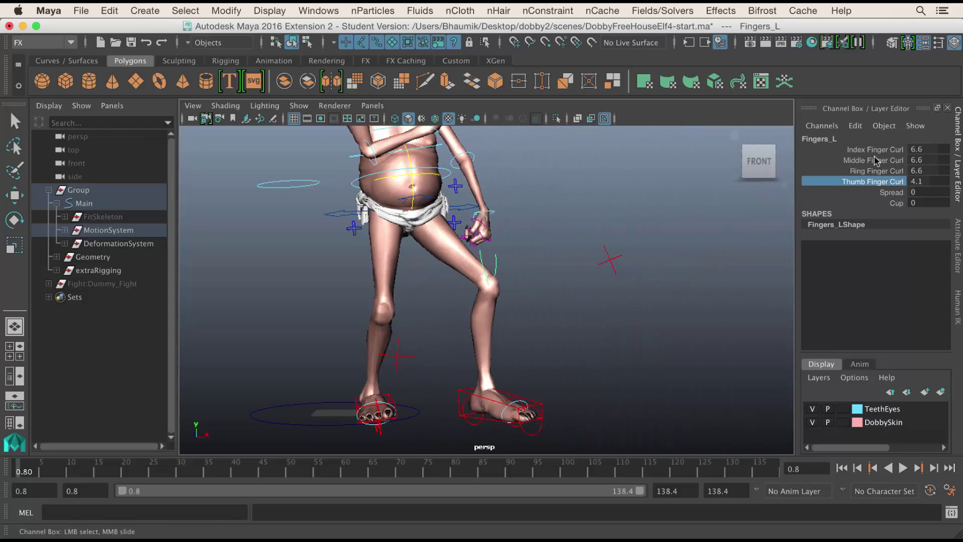
pyautogui.moveTo(875, 149); pyautogui.dragTo(875, 170)
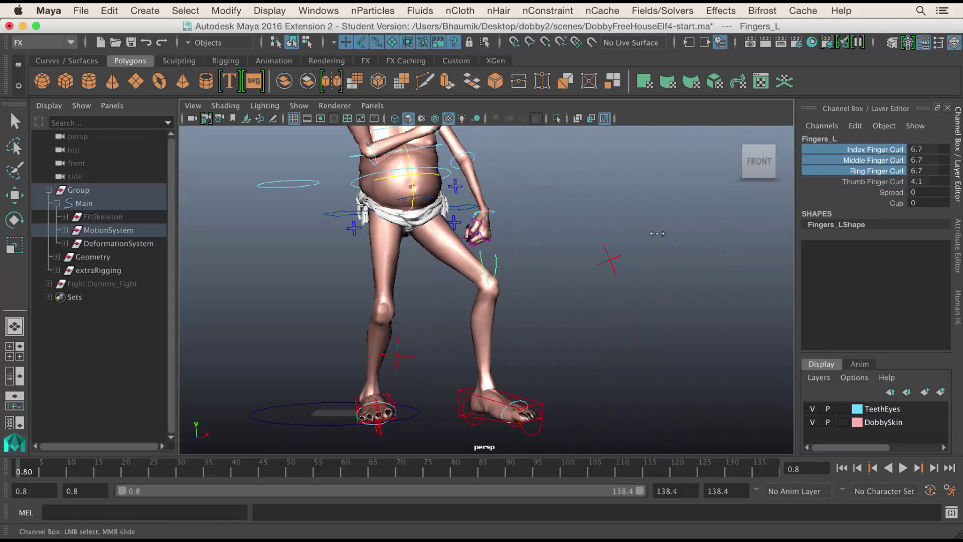
pyautogui.press('a')
# Step: Set all five finger curls of the Fingers_R control to about 6.8, then clear the selection
pyautogui.scroll(6, 570, 275)
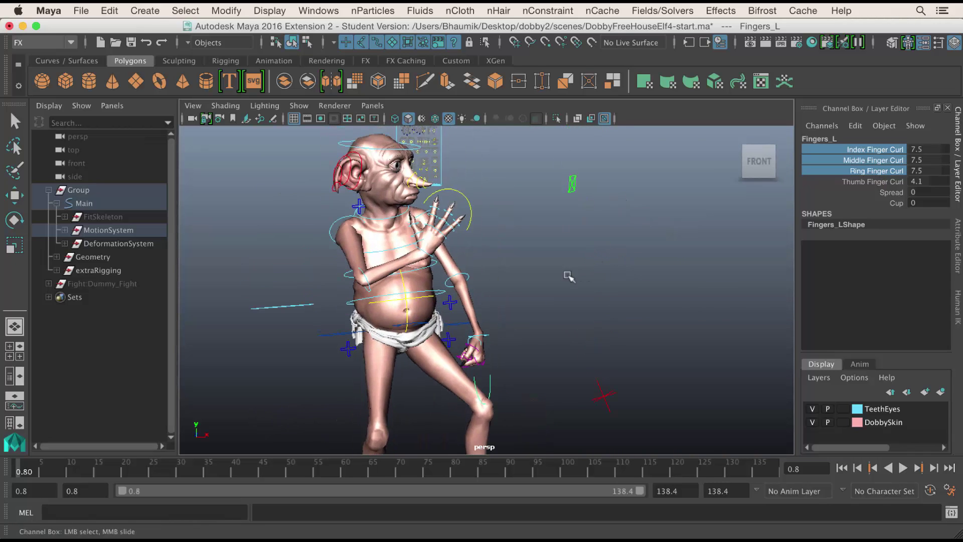
pyautogui.click(388, 157)
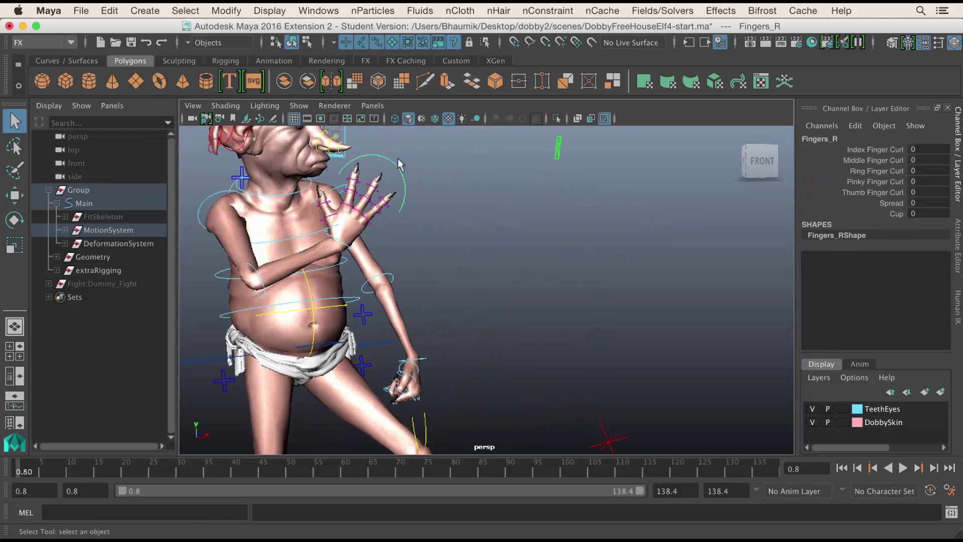
pyautogui.moveTo(850, 149); pyautogui.dragTo(850, 171)
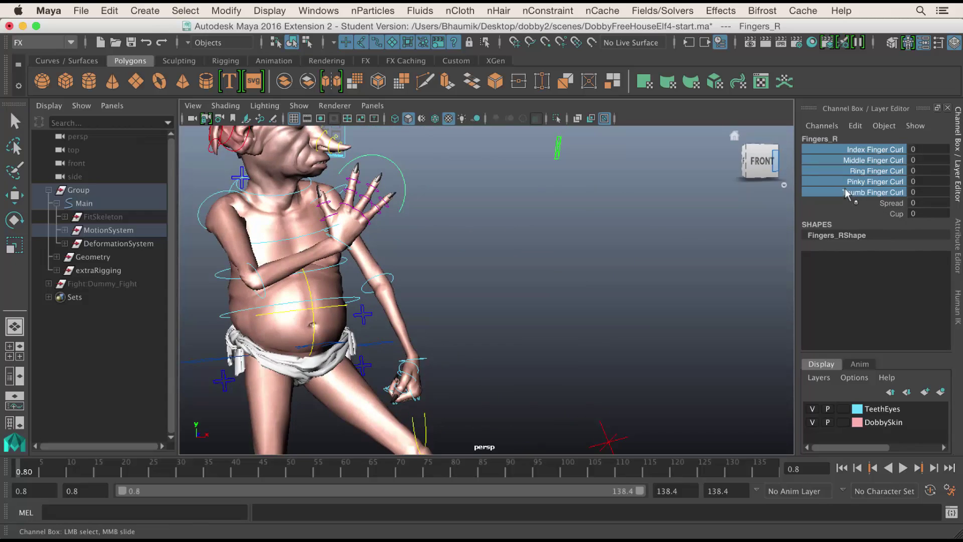
pyautogui.moveTo(573, 228); pyautogui.dragTo(588, 229, button='middle')
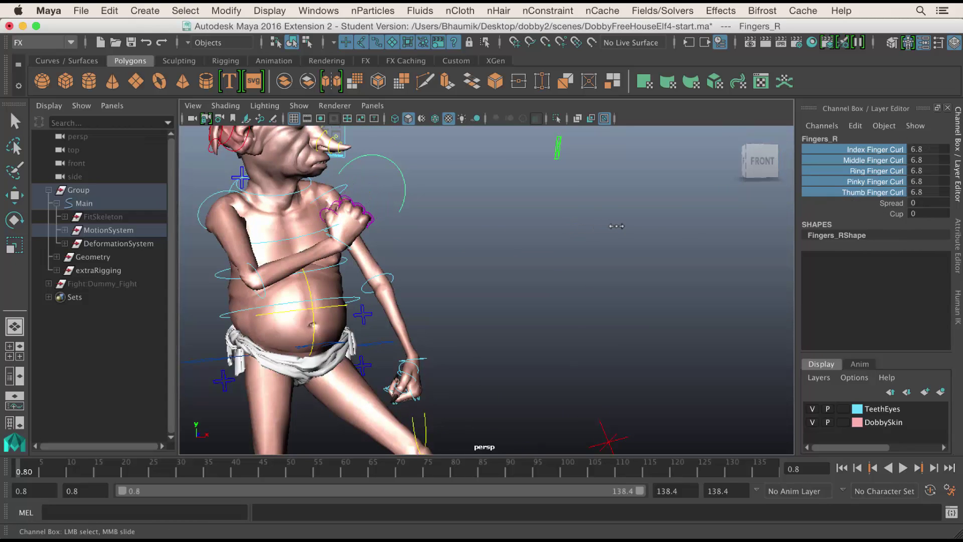
pyautogui.click(872, 195)
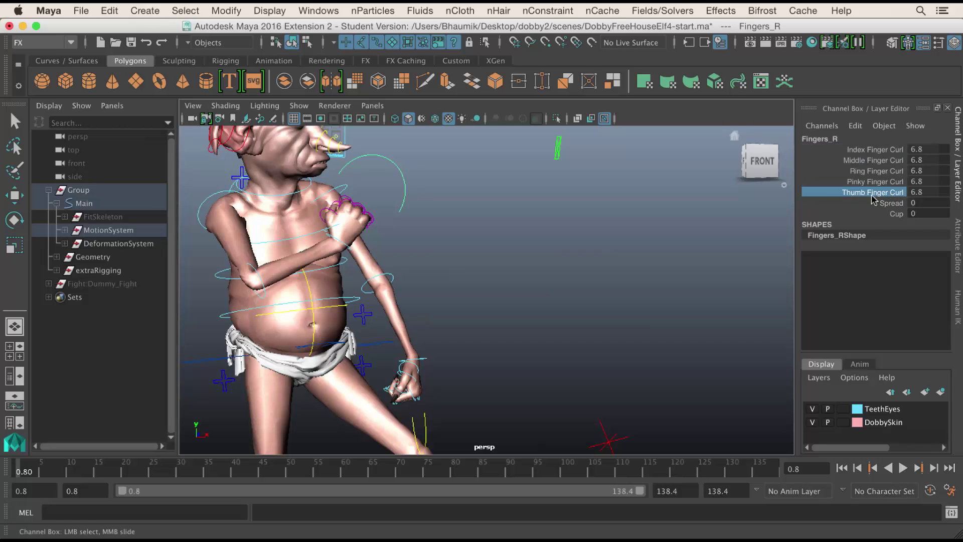
pyautogui.press('q')
pyautogui.click(681, 247)
# Step: Play back the animation to check the closed fists, and stop it partway
pyautogui.keyDown('alt'); pyautogui.moveTo(574, 322); pyautogui.dragTo(516, 351, button='right'); pyautogui.keyUp('alt')
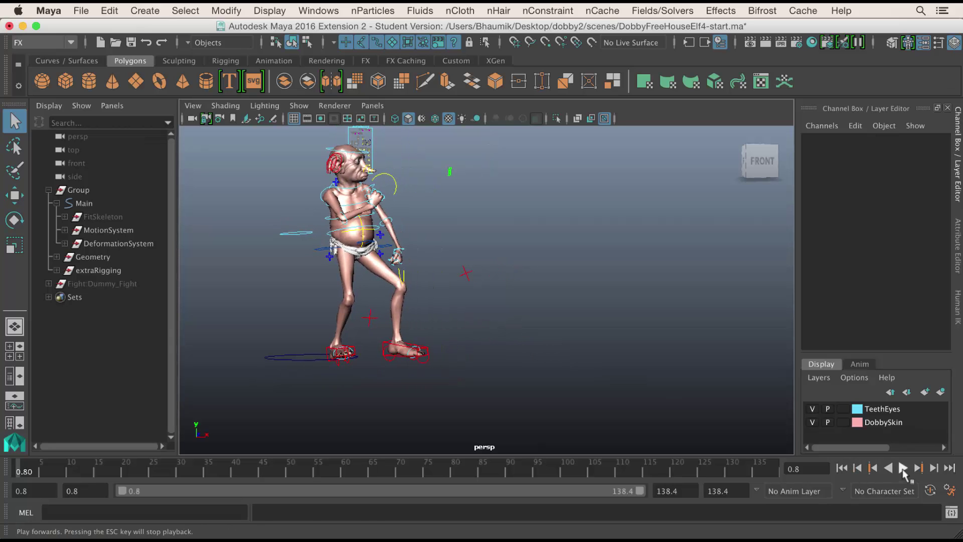
pyautogui.click(903, 468)
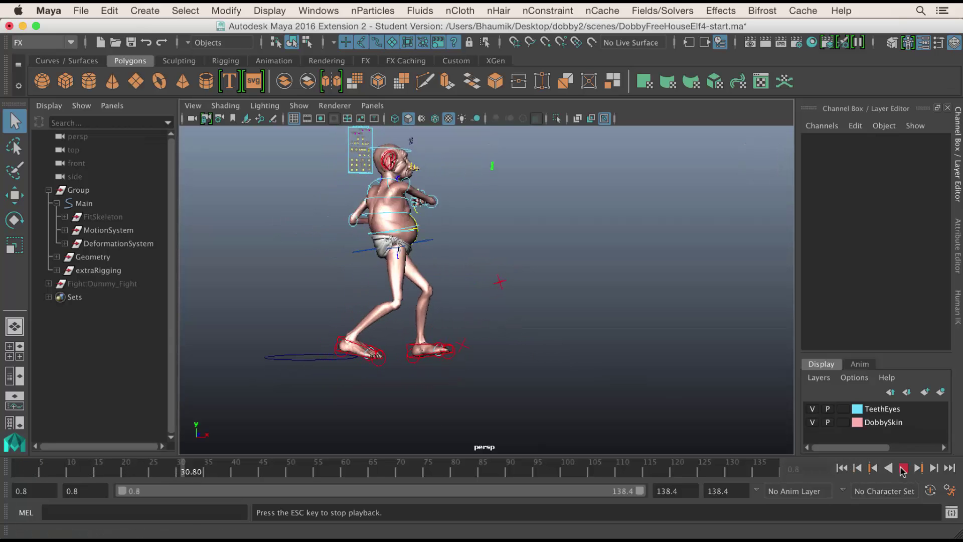
pyautogui.press('Escape')
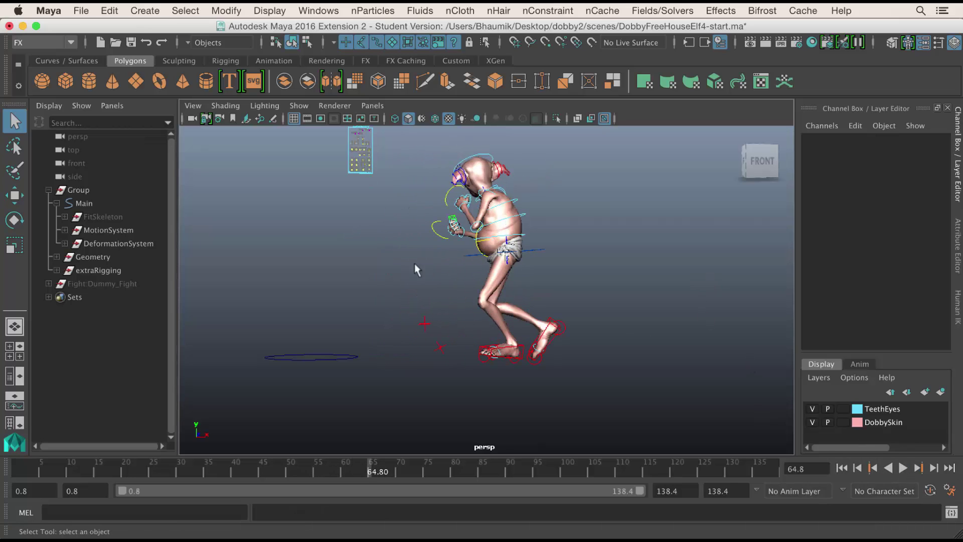
pyautogui.click(481, 169)
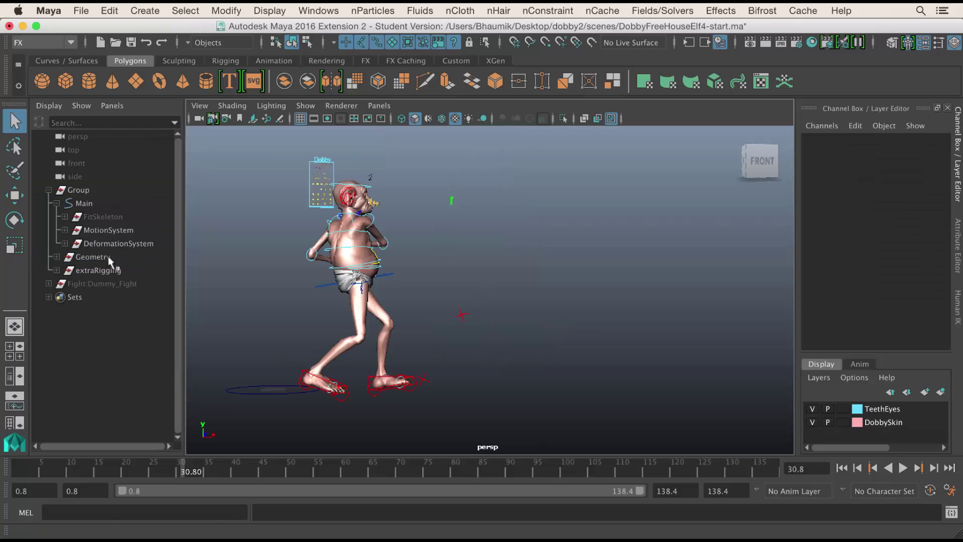
# Step: Isolate Dobby's Geometry group in the viewport, deselect it, and give the perspective view the outliner's space
pyautogui.click(92, 257)
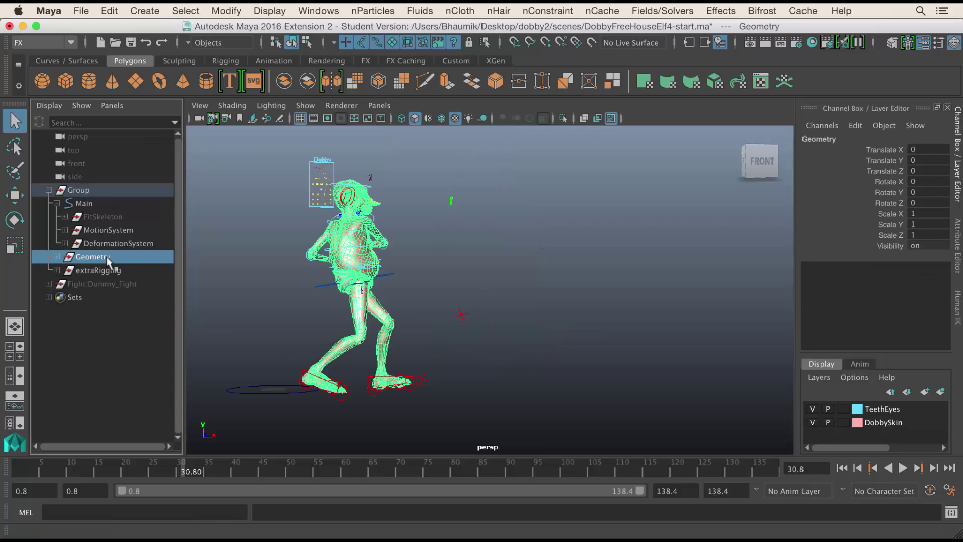
pyautogui.click(563, 119)
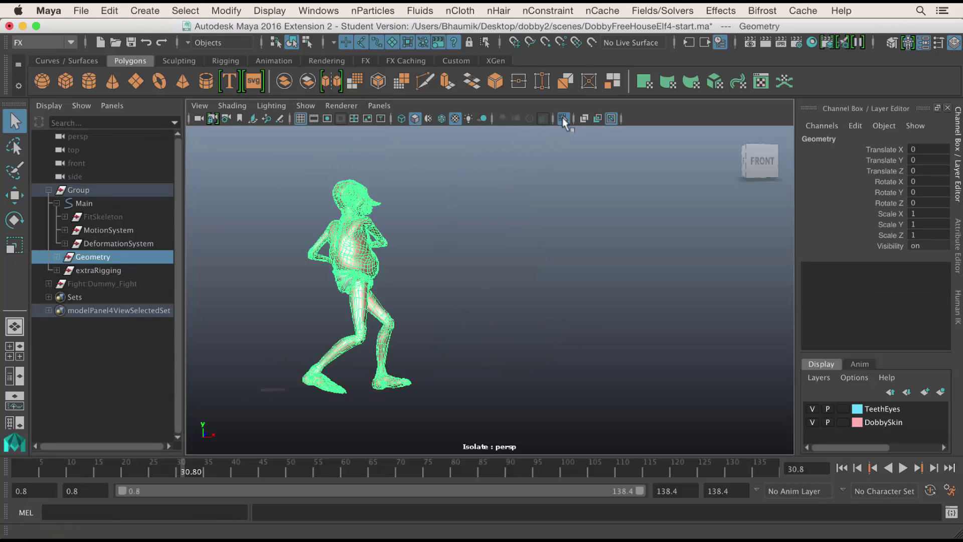
pyautogui.click(634, 282)
pyautogui.press('space')
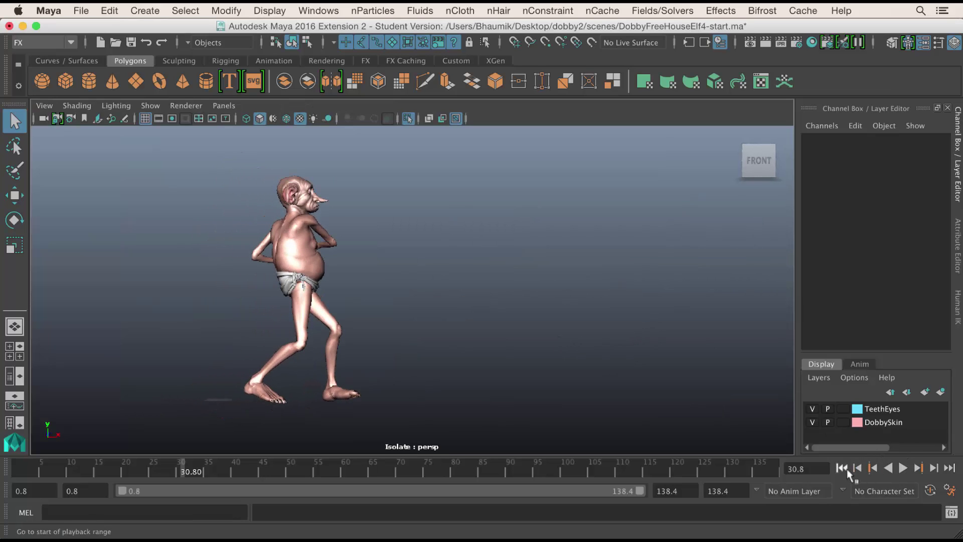
# Step: Play back the isolated character's fight animation from the start of the playback range
pyautogui.click(842, 467)
pyautogui.click(902, 467)
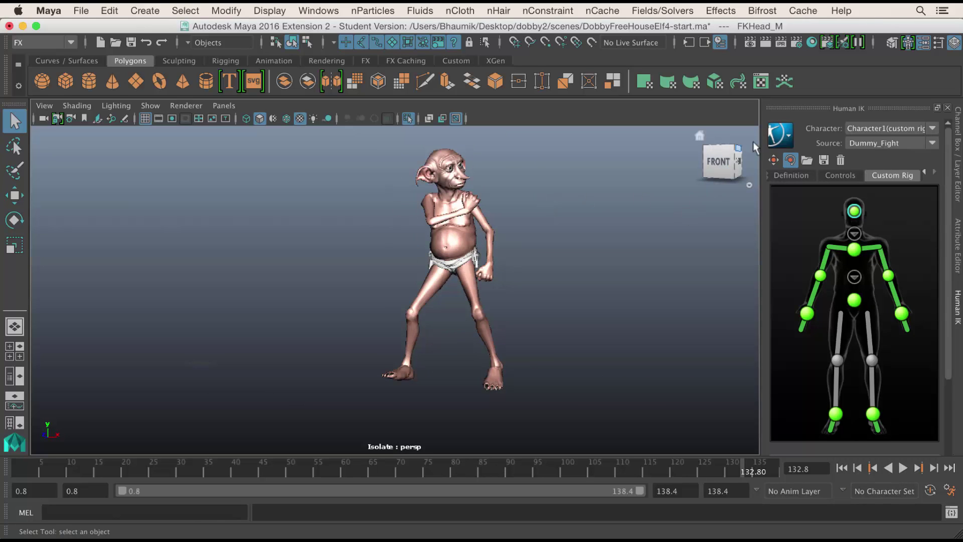
# Step: Bake the HumanIK animation to the custom rig over the time slider range, on BaseAnimation, sampling by 1
pyautogui.click(780, 136)
pyautogui.moveTo(800, 212)
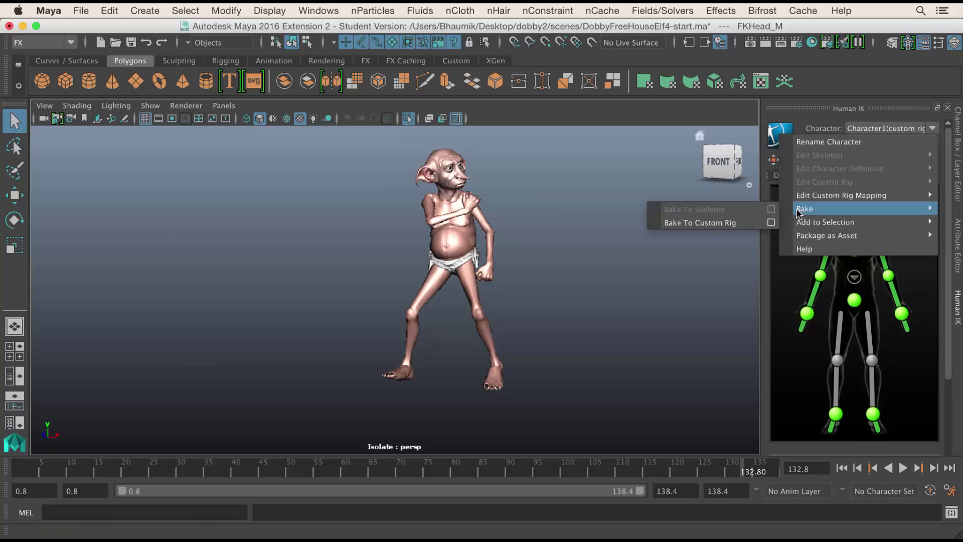
pyautogui.click(769, 223)
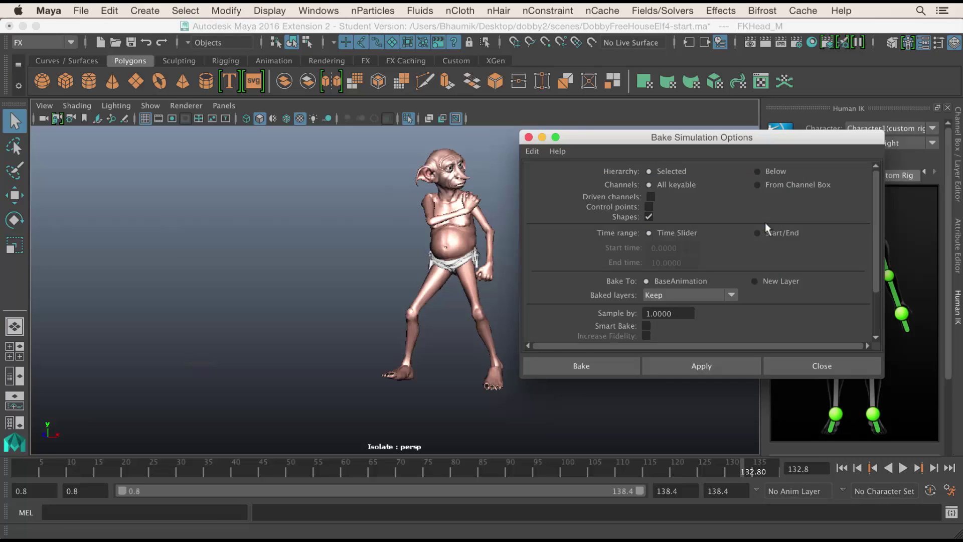
pyautogui.click(566, 370)
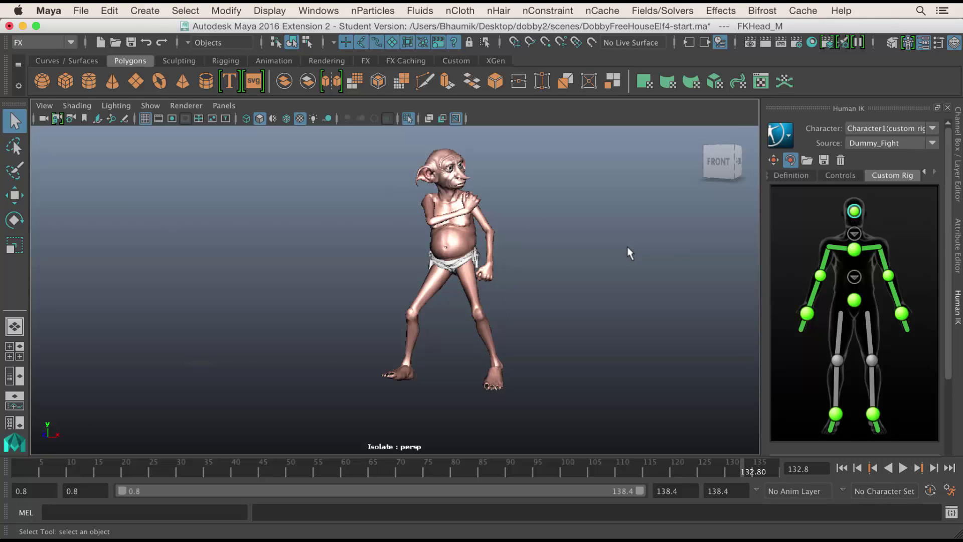
# Step: Return to the first frame and play back the baked animation
pyautogui.click(846, 469)
pyautogui.click(902, 468)
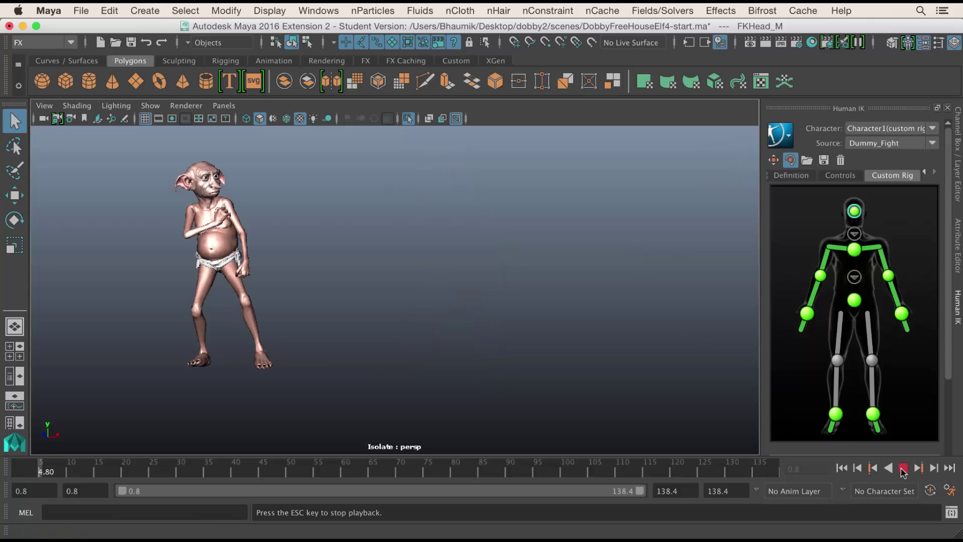